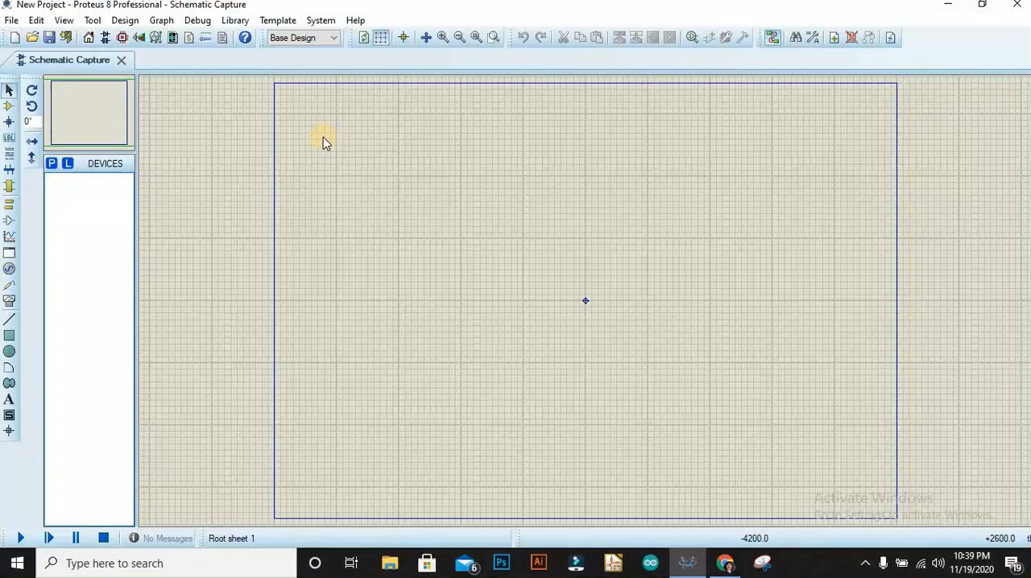
Find the 555 timer in the component libraries with the keywords "555 timer" and place it near the sheet's centre.
right_click(339, 131)
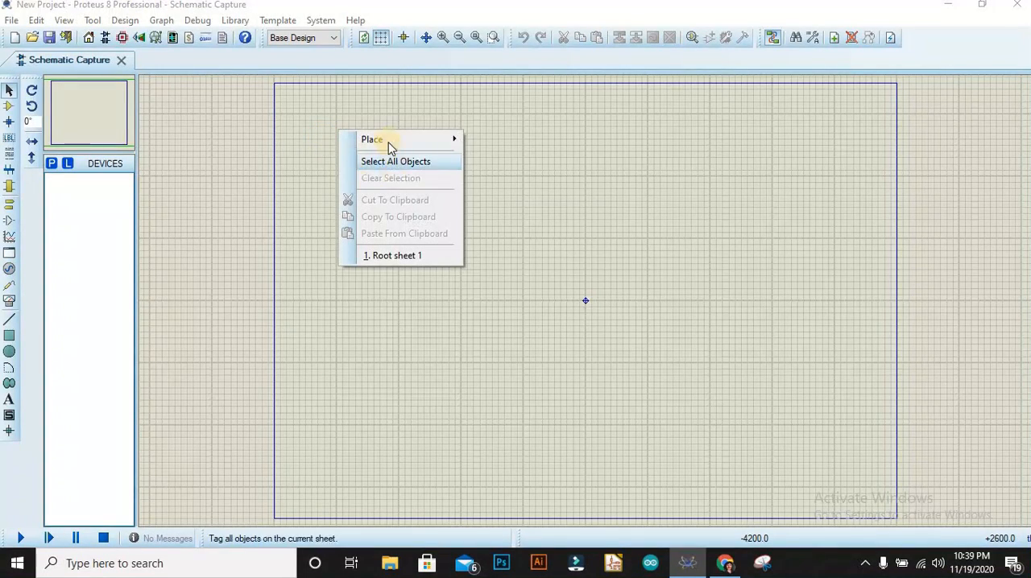
mouse_move(388, 144)
mouse_move(494, 139)
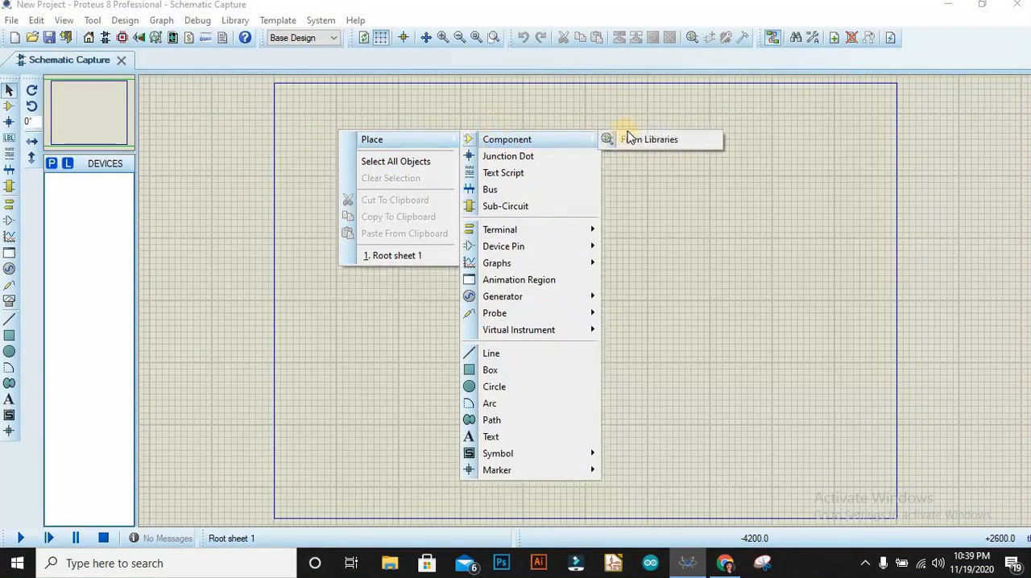
left_click(636, 141)
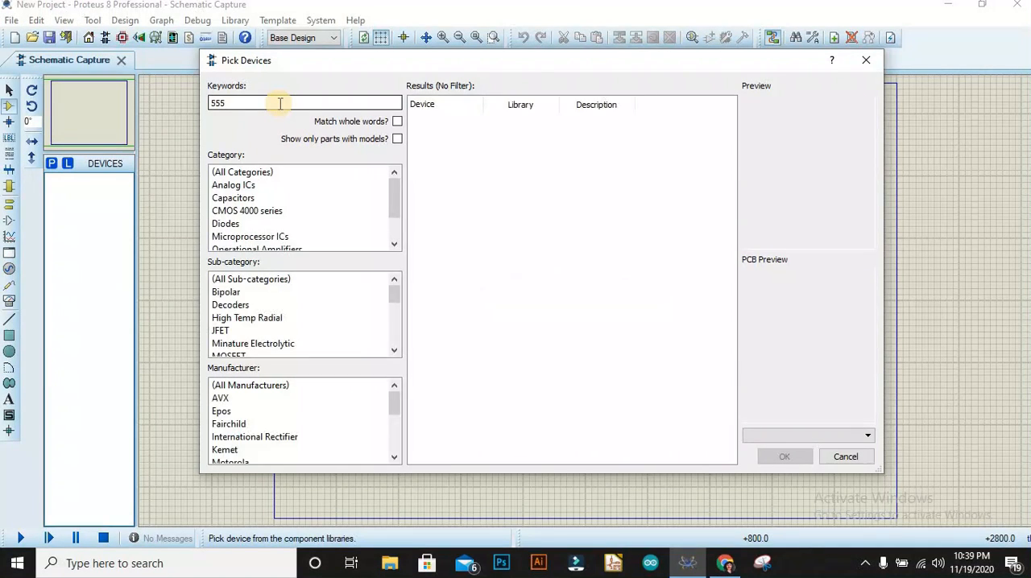
type("timer")
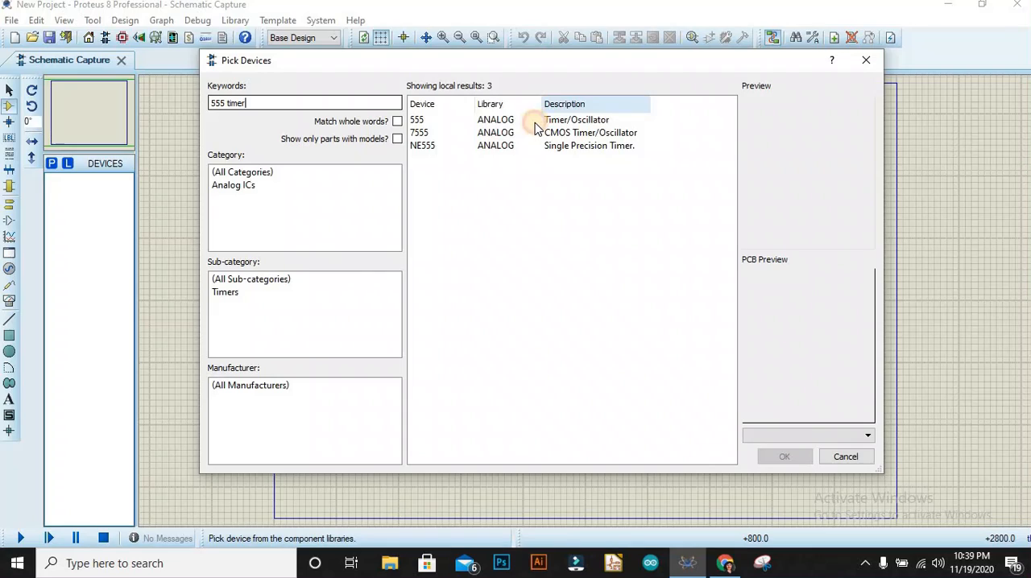
left_click(501, 120)
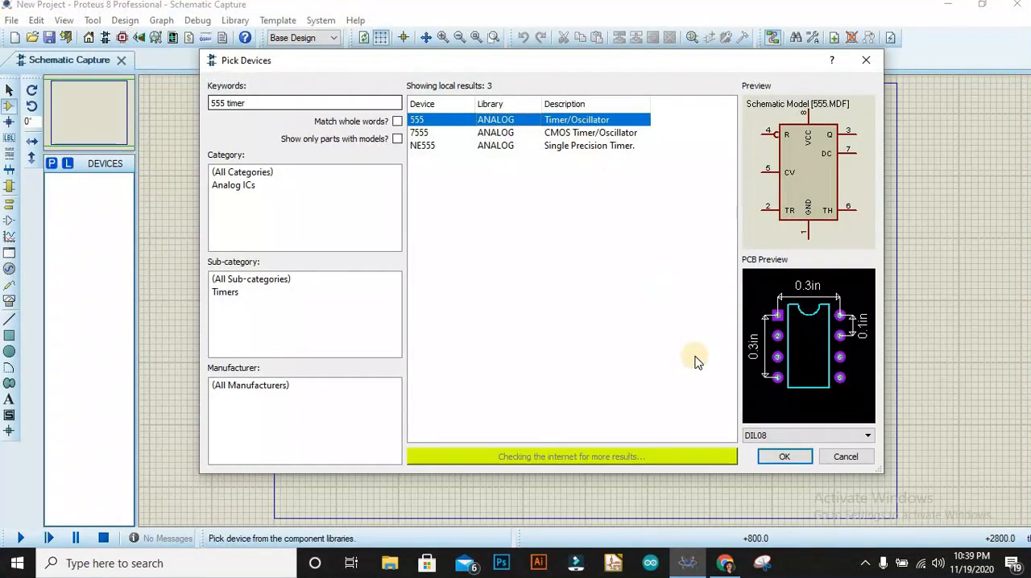
left_click(785, 459)
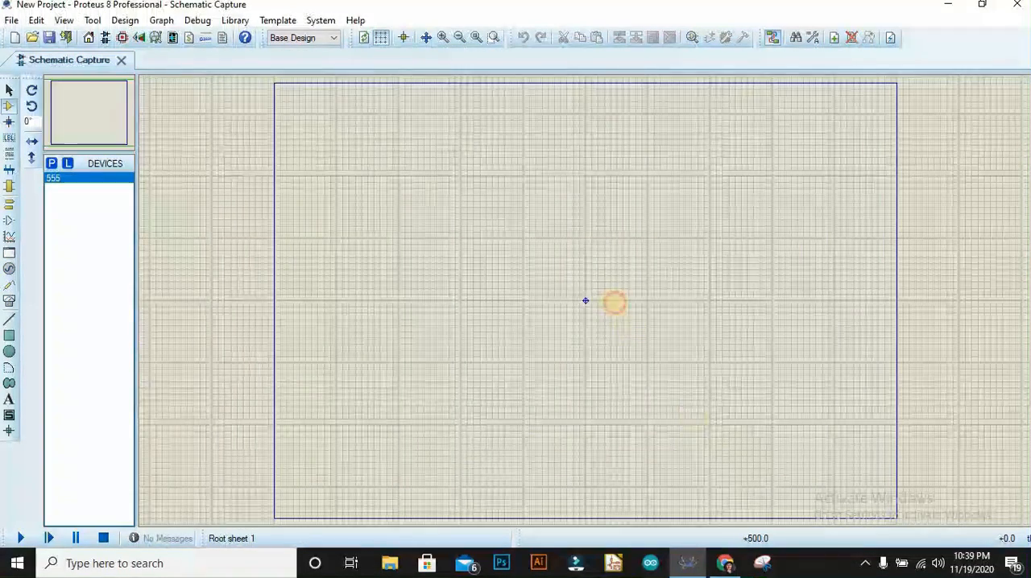
left_click(660, 298)
Try to add a 3005P-1-201 trimmer, found with the keyword "resistor" in the Resistors category, to the schematic.
right_click(670, 246)
mouse_move(699, 254)
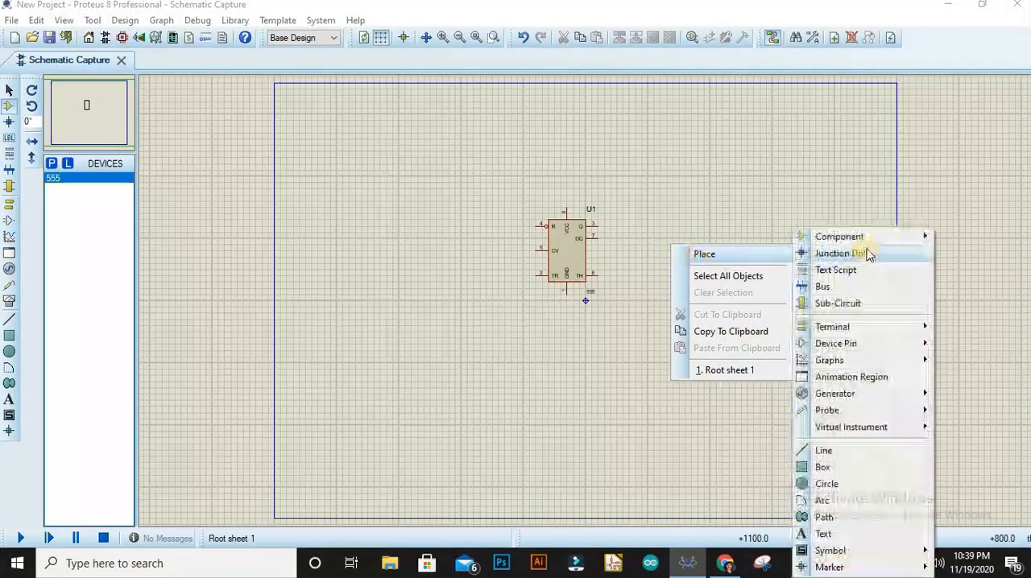
mouse_move(845, 236)
left_click(713, 260)
type("resis")
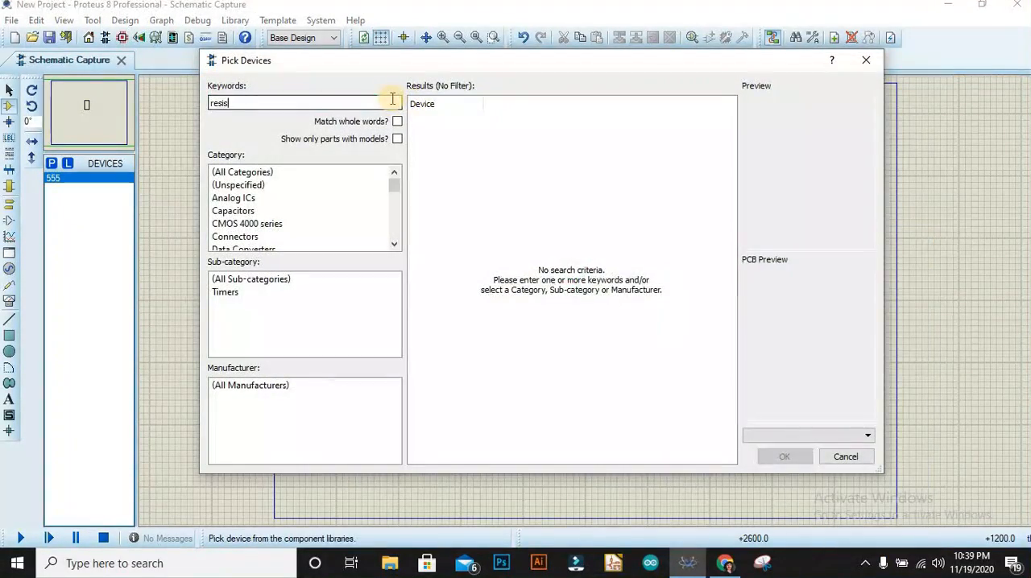
type("tor")
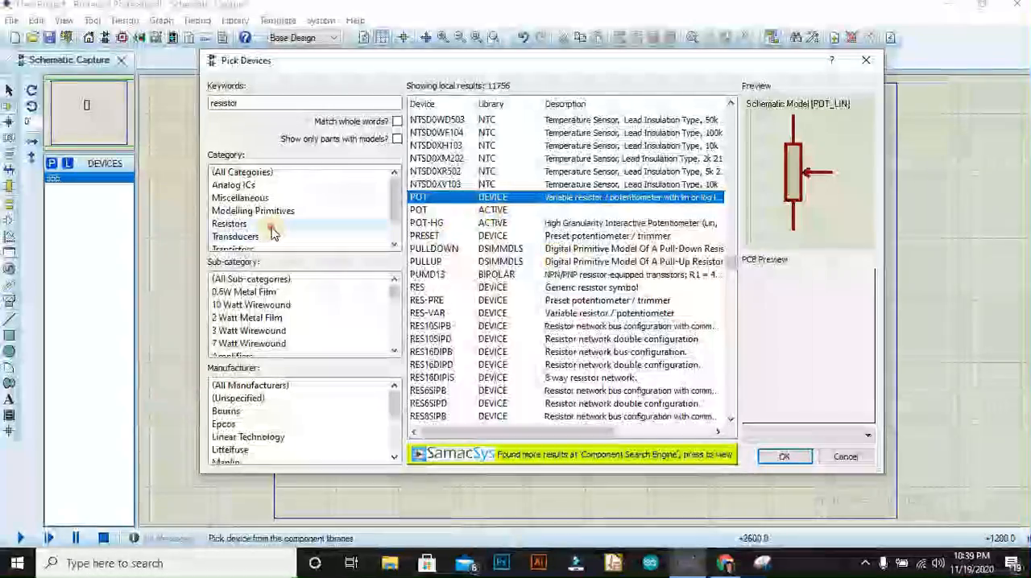
left_click(272, 226)
left_click(588, 417)
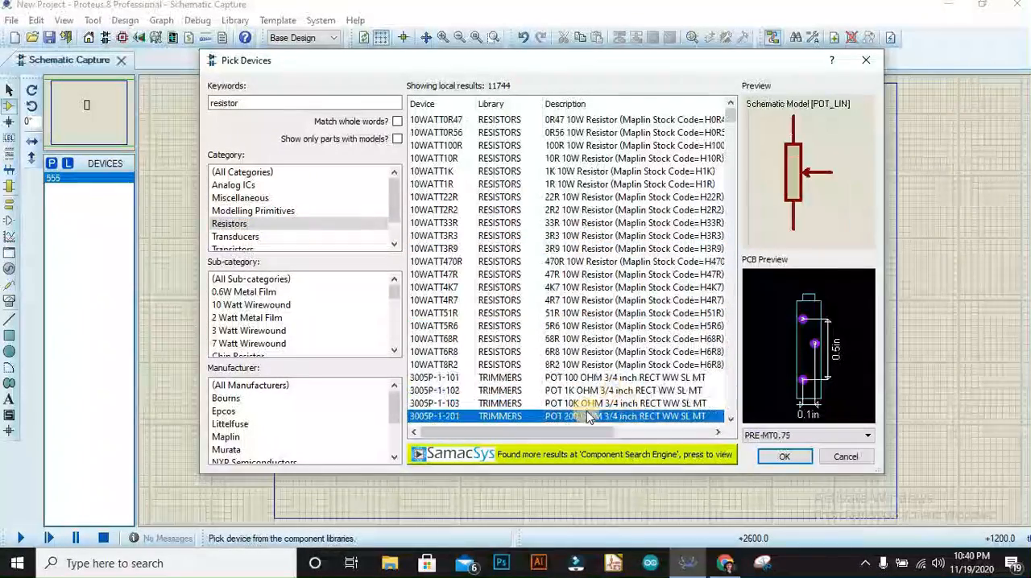
left_click(784, 457)
left_click(658, 403)
right_click(515, 296)
Search the component libraries for "resistor".
right_click(534, 295)
mouse_move(556, 304)
mouse_move(722, 239)
left_click(830, 275)
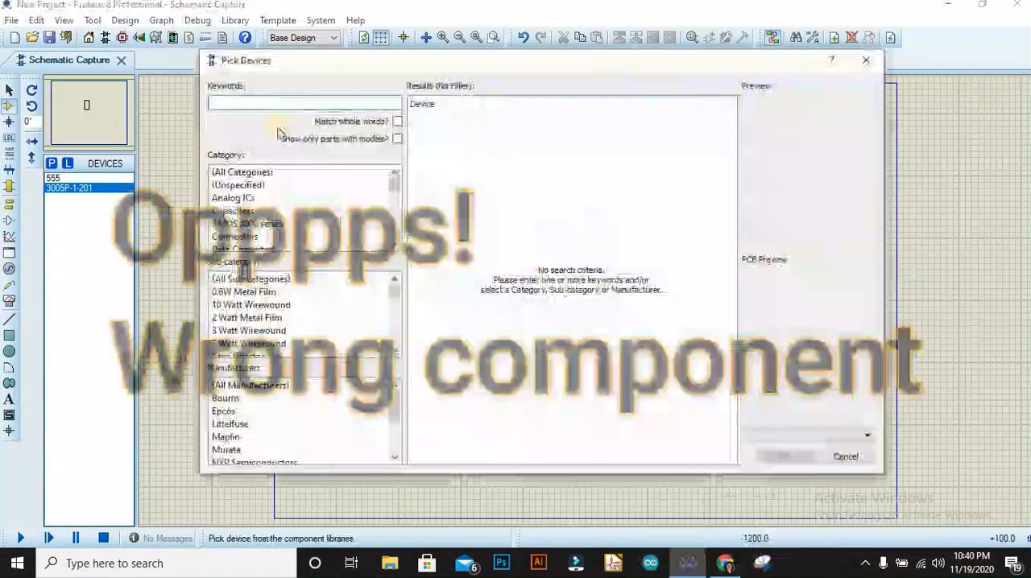
type("resistor")
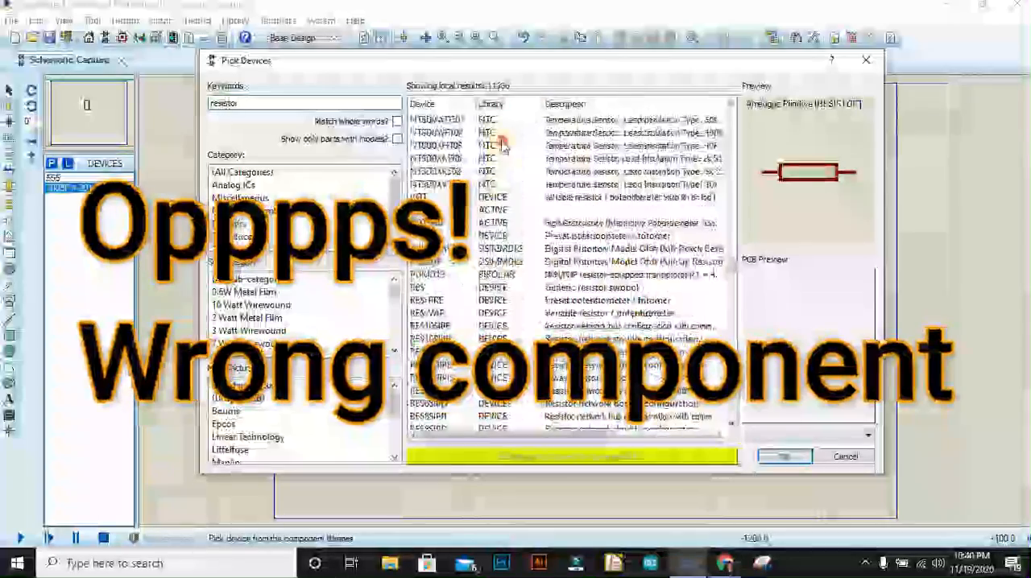
Try adding RESPACK-7 and RT0805DRD07348KL from the resistor results to the device list.
left_click(504, 158)
left_click(509, 313)
left_click(513, 365)
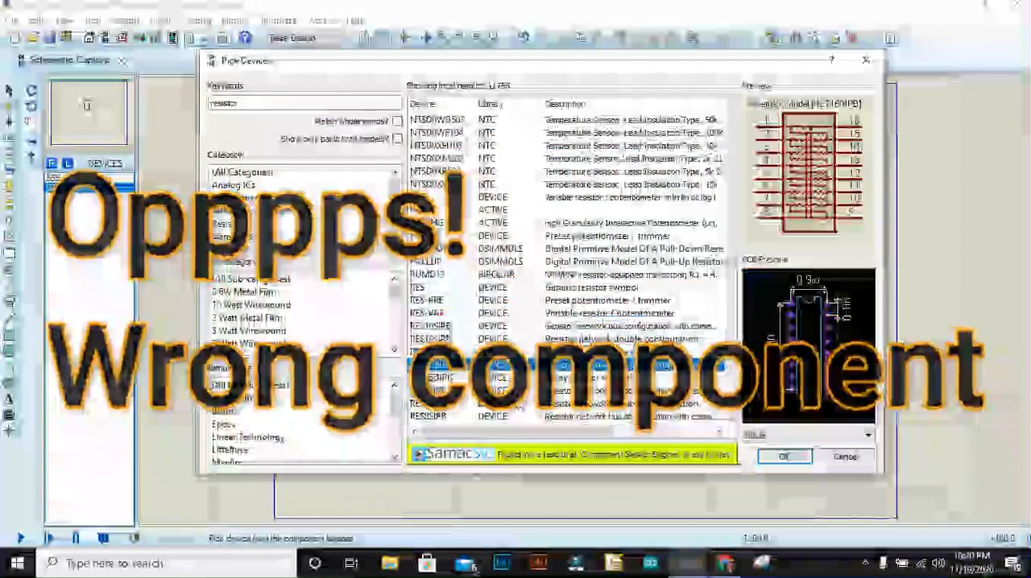
scroll(516, 367, "down", 3)
left_click(522, 352)
double_click(522, 352)
left_click(515, 326)
left_click(515, 338)
scroll(515, 338, "down", 20)
double_click(515, 338)
scroll(519, 322, "down", 10)
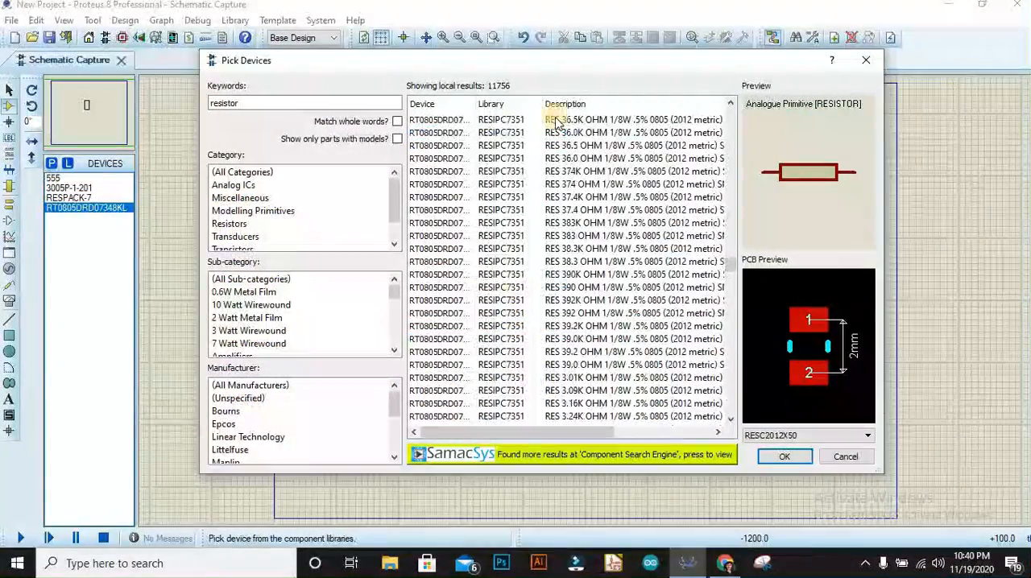
scroll(604, 330, "down", 10)
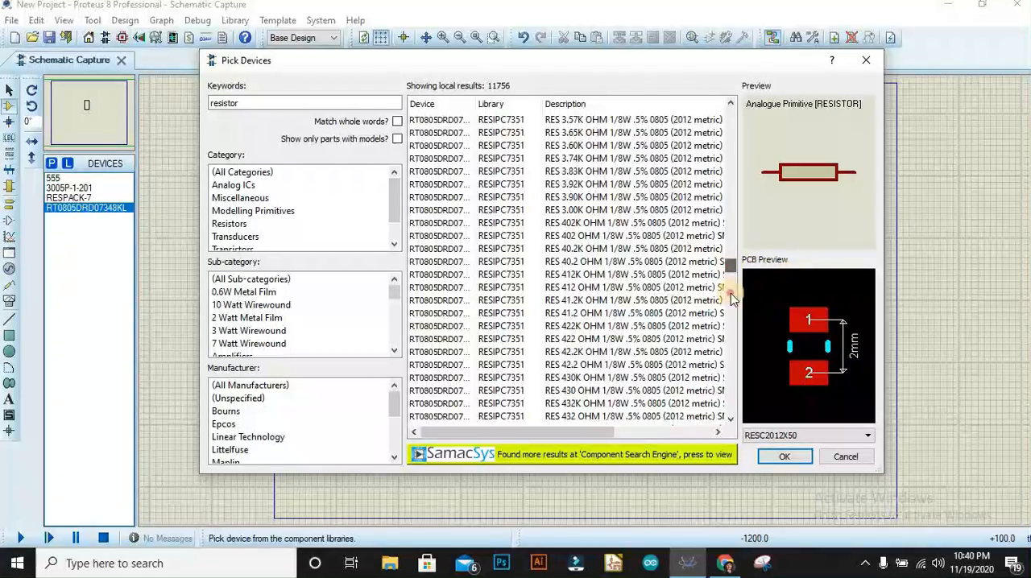
Pick the MINRES110R resistor from the component libraries for placement.
left_click_drag(732, 298, 731, 410)
left_click(463, 422)
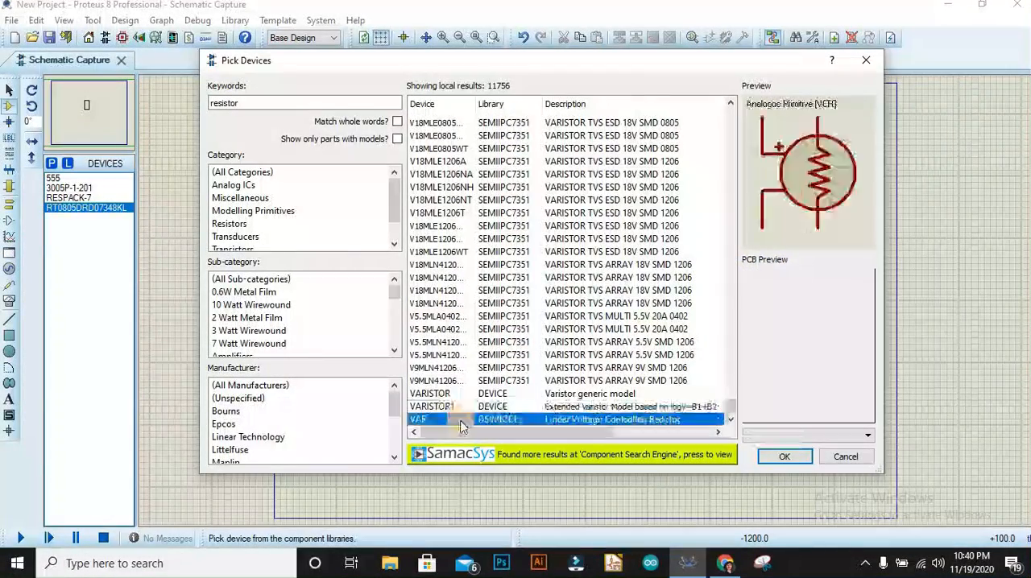
left_click(470, 396)
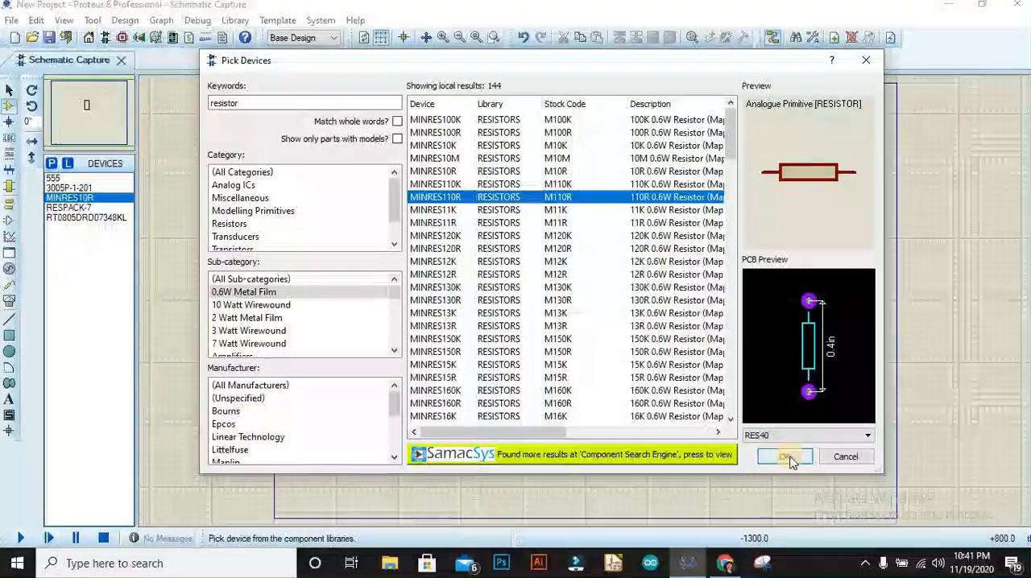
left_click(788, 457)
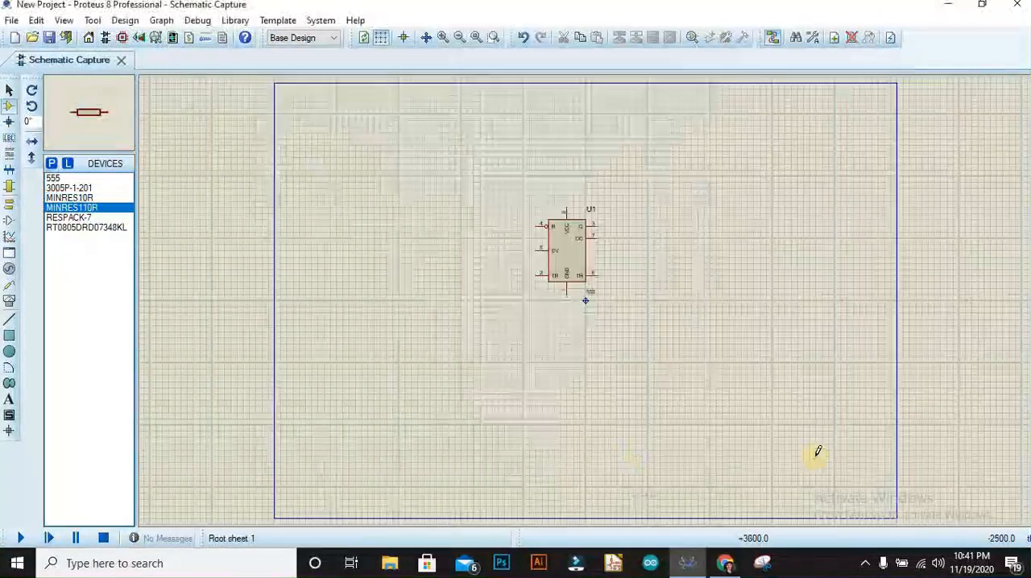
Place three MINRES110R resistors around the 555 timer, one to its left and two to its right.
left_click(480, 319)
left_click(471, 239)
left_click(672, 241)
left_click(675, 233)
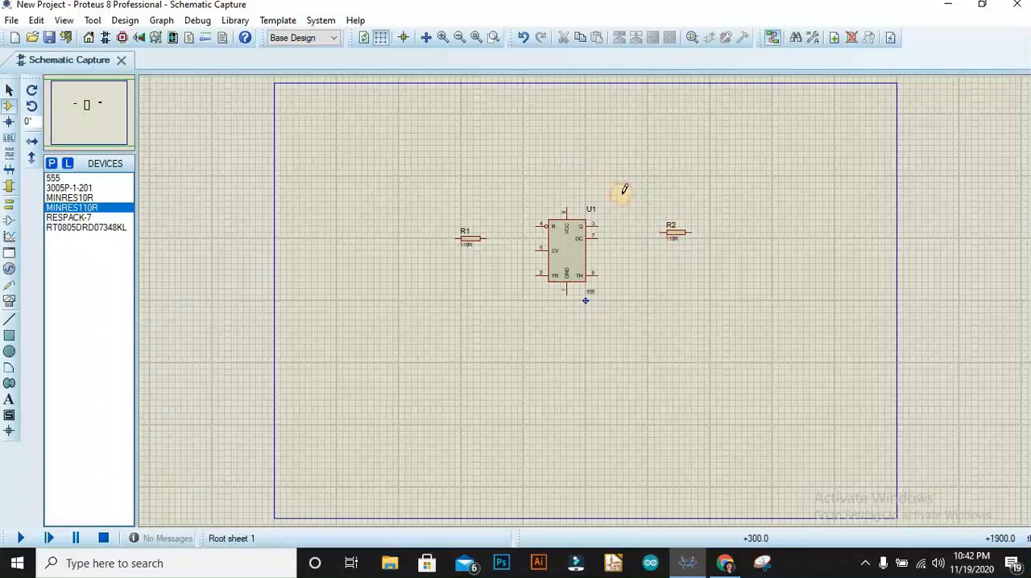
left_click(626, 208)
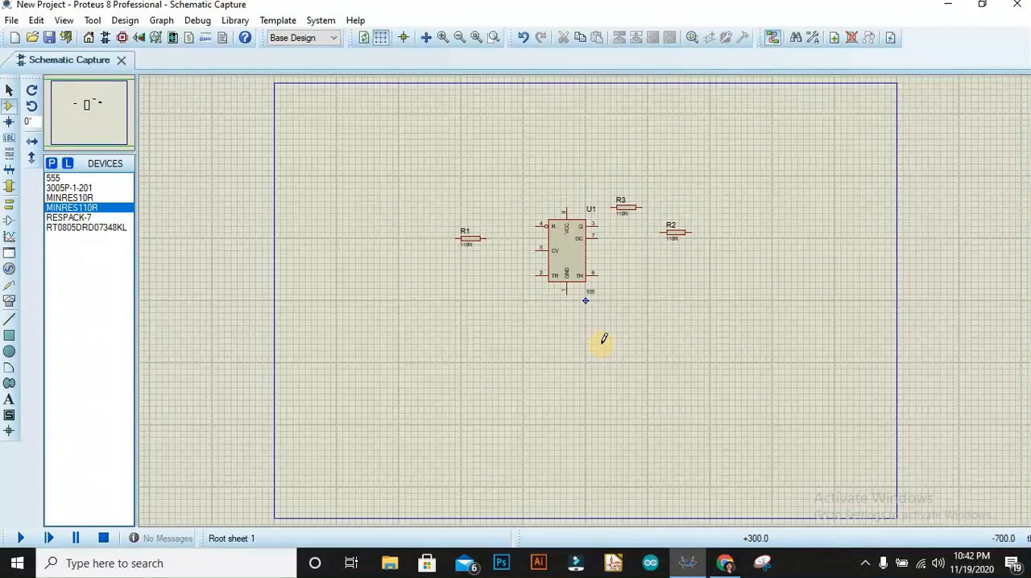
Rotate resistors R1 and R3 clockwise so they stand vertically.
right_click(489, 236)
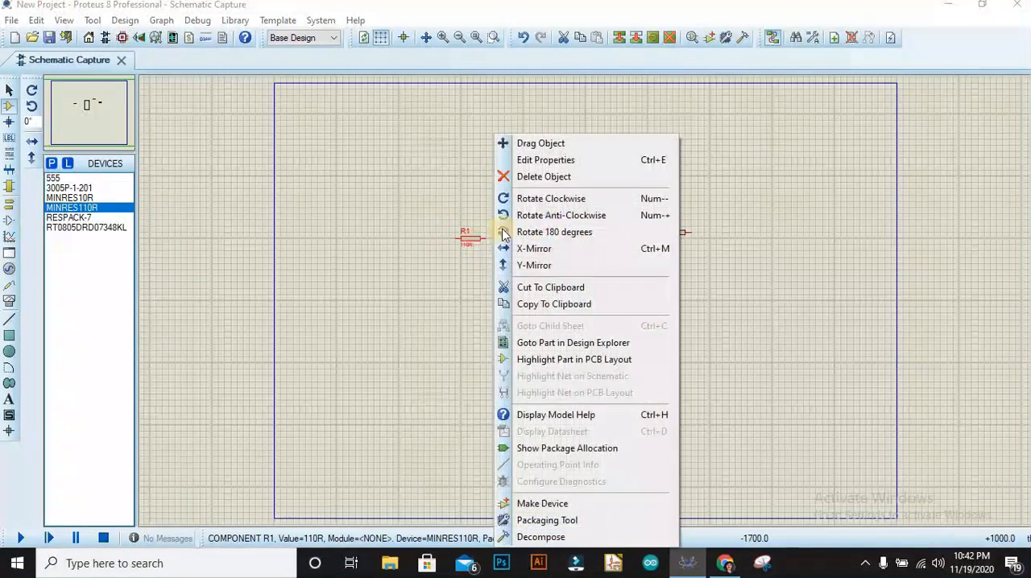
left_click(541, 198)
right_click(631, 206)
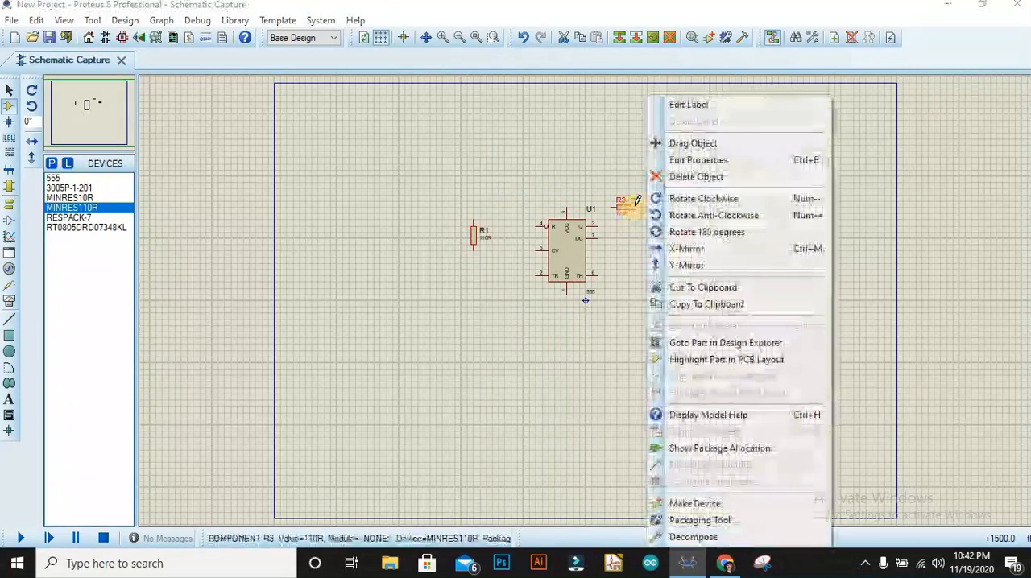
left_click(688, 198)
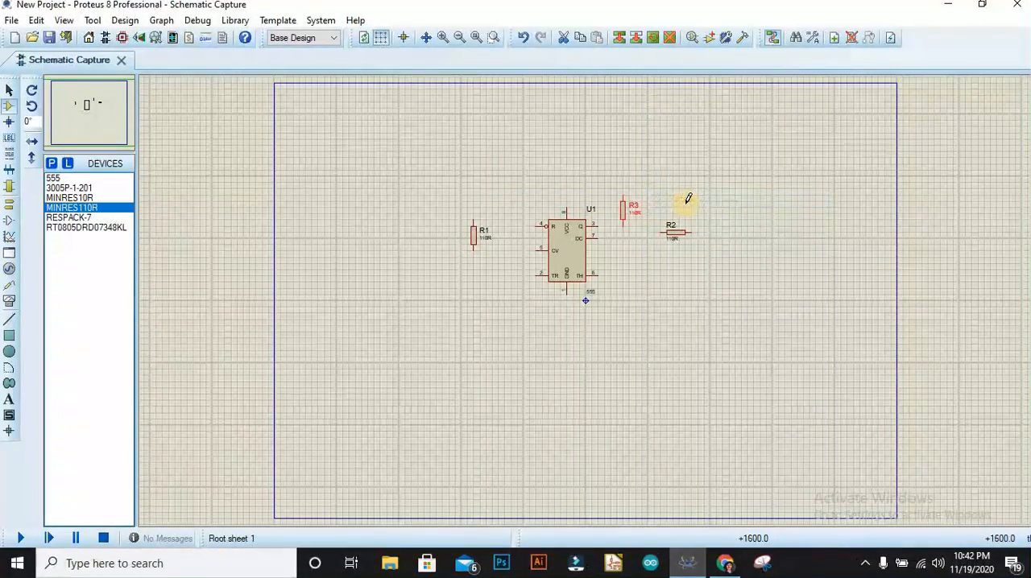
Try to find an electrolytic capacitor in the component libraries by its full name.
right_click(581, 396)
mouse_move(643, 405)
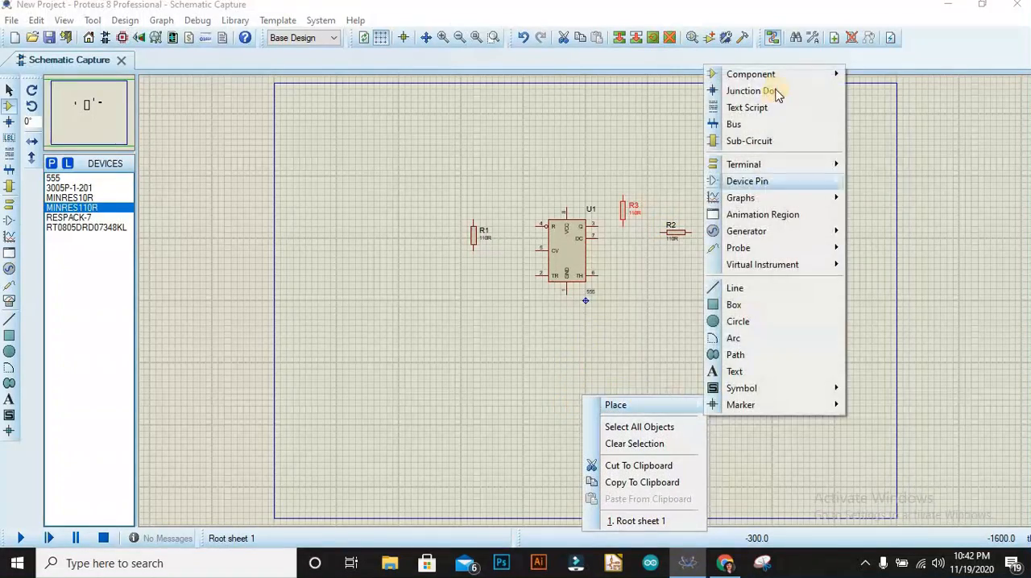
mouse_move(779, 75)
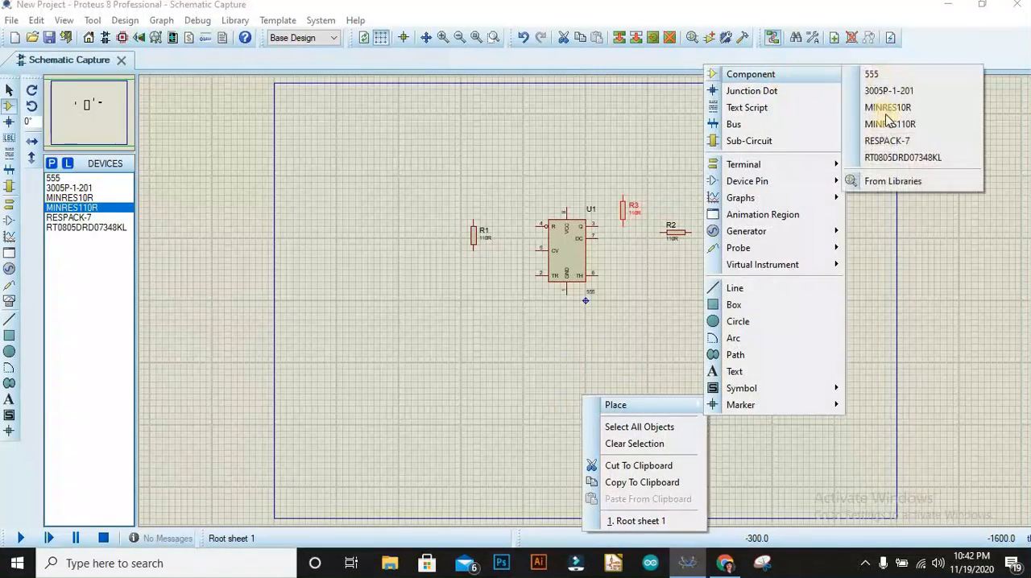
left_click(873, 181)
left_click(399, 103)
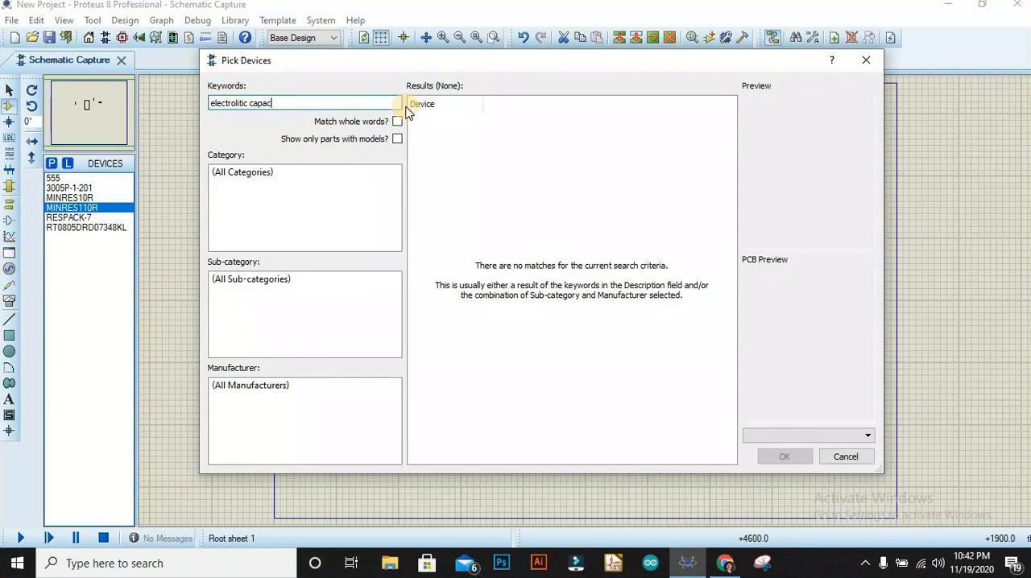
type("itor")
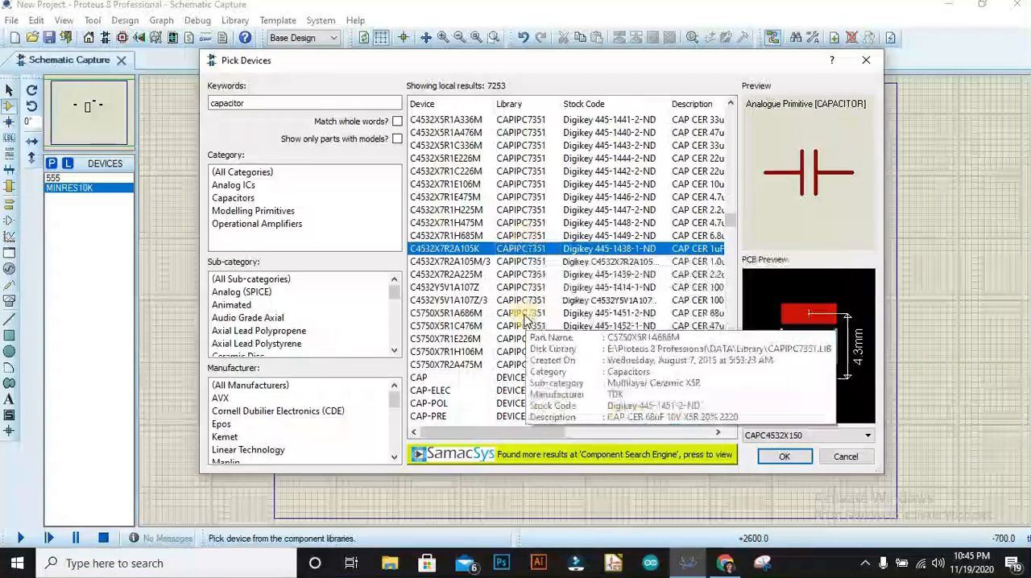
Pick the generic electrolytic capacitor CAP-ELEC from the "capacitor" results and place two of them below the 555 timer.
scroll(548, 386, "down", 3)
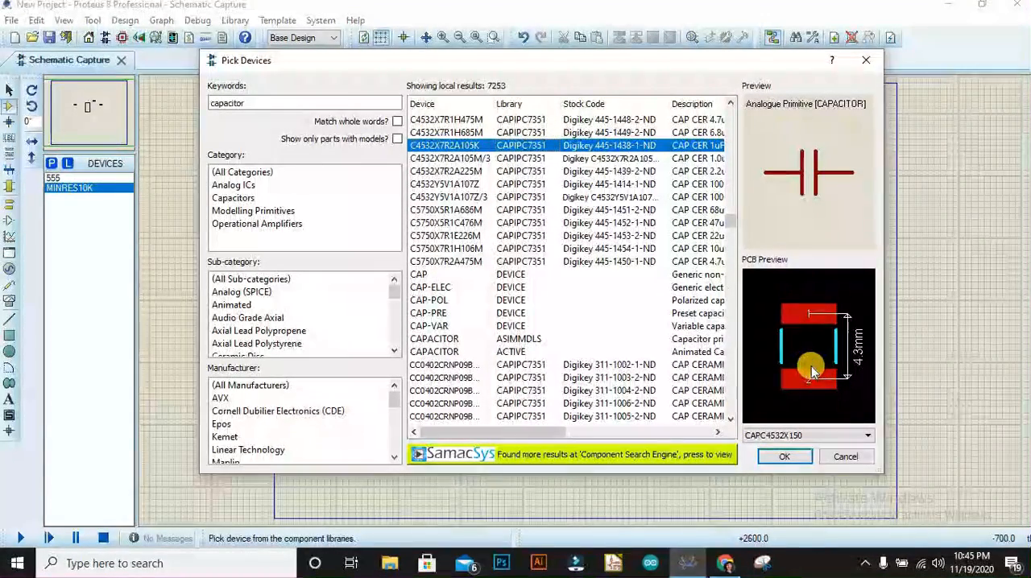
left_click(523, 326)
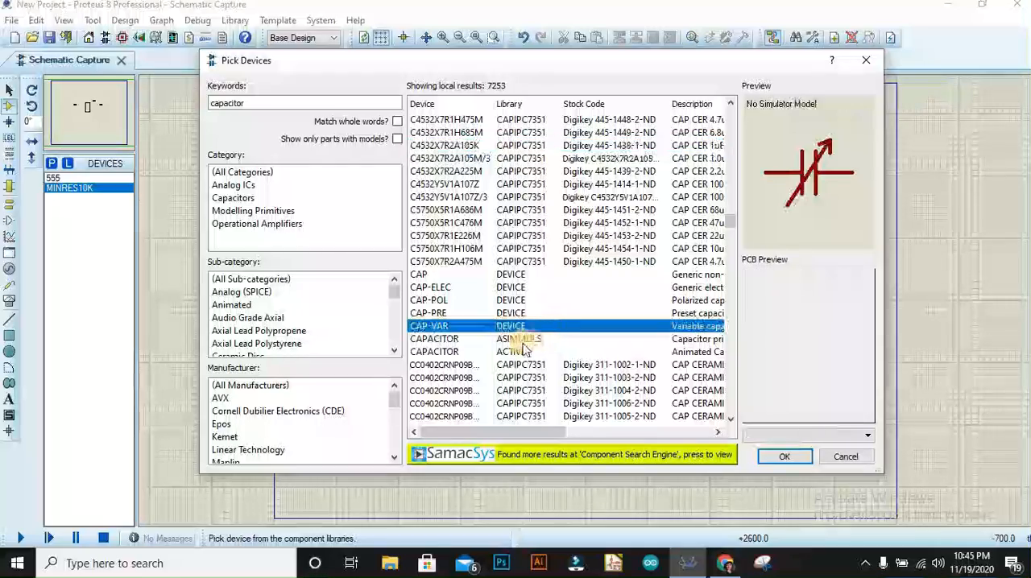
left_click(519, 339)
left_click(518, 326)
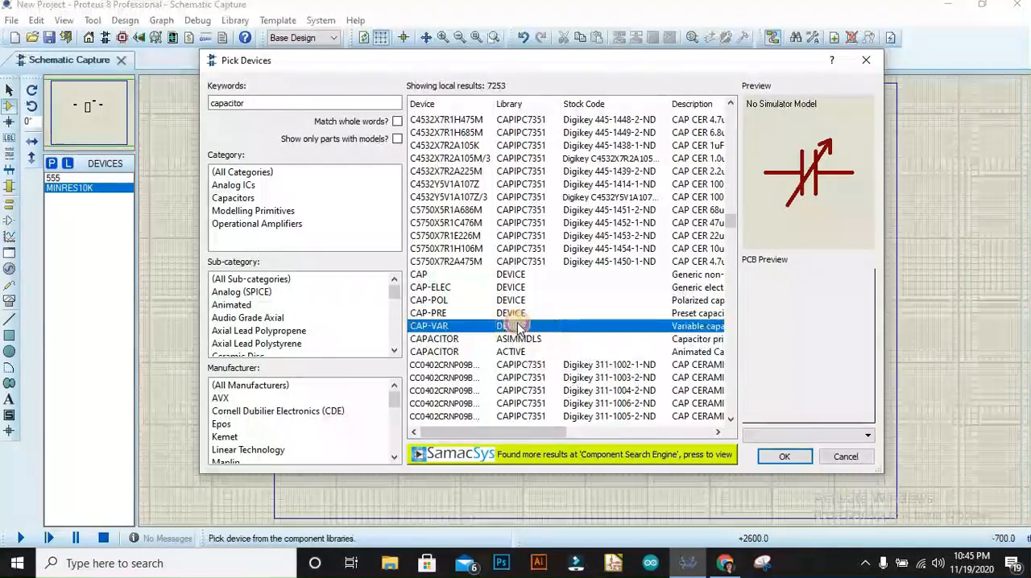
left_click(534, 275)
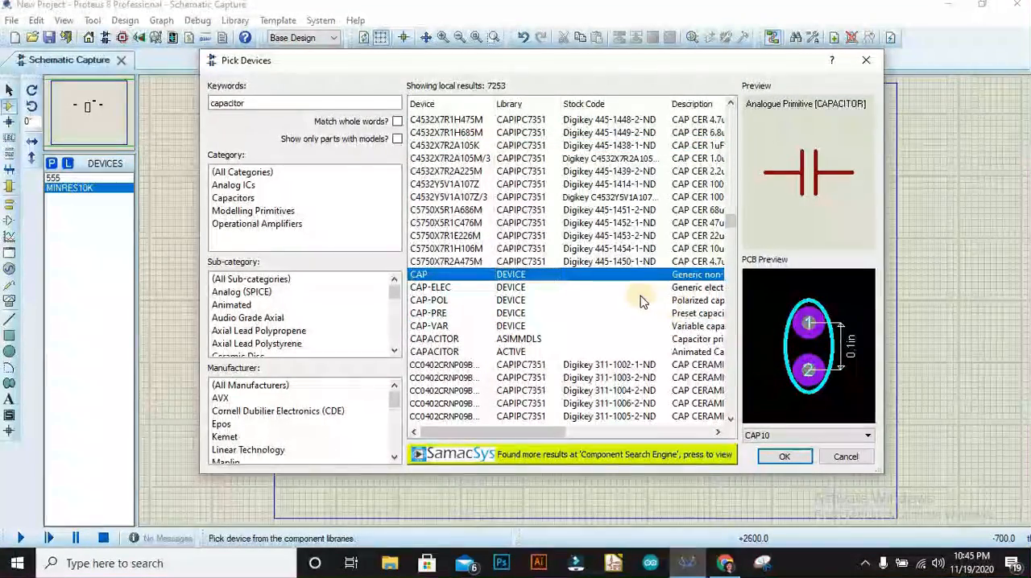
left_click(597, 290)
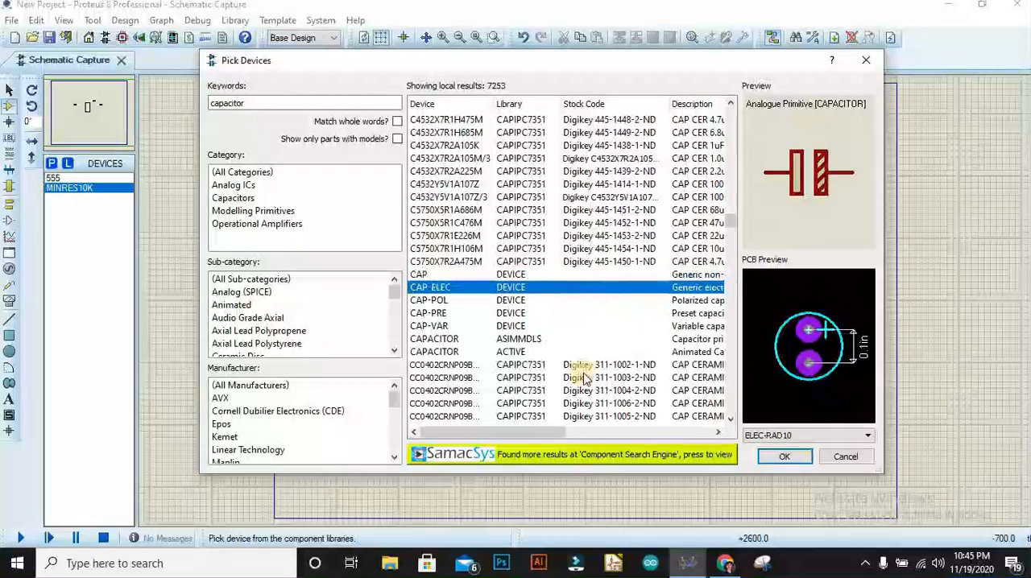
left_click_drag(556, 435, 729, 429)
left_click(784, 457)
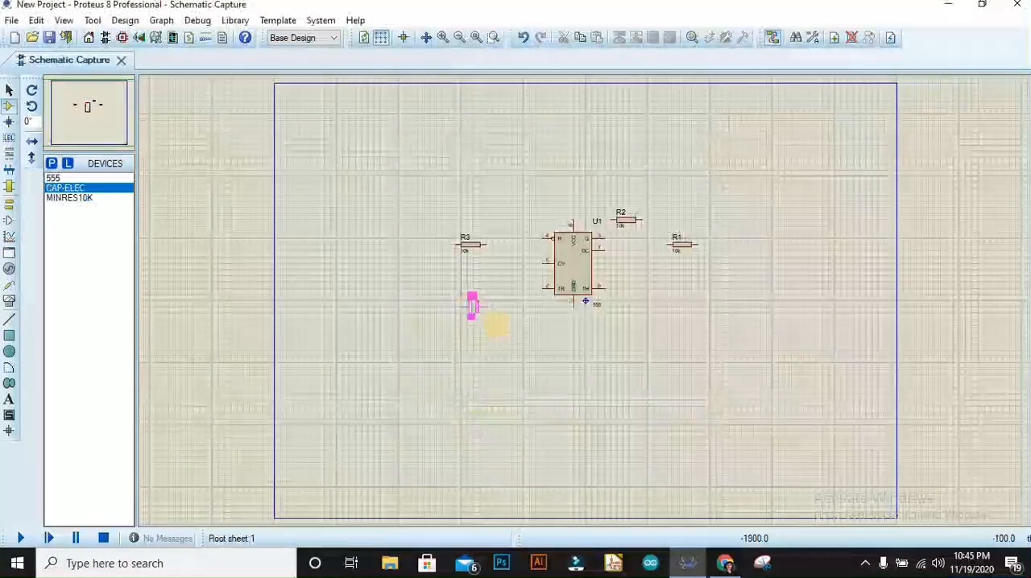
left_click(504, 325)
left_click(636, 330)
Search the component libraries for "LED".
right_click(532, 339)
mouse_move(566, 346)
left_click(845, 70)
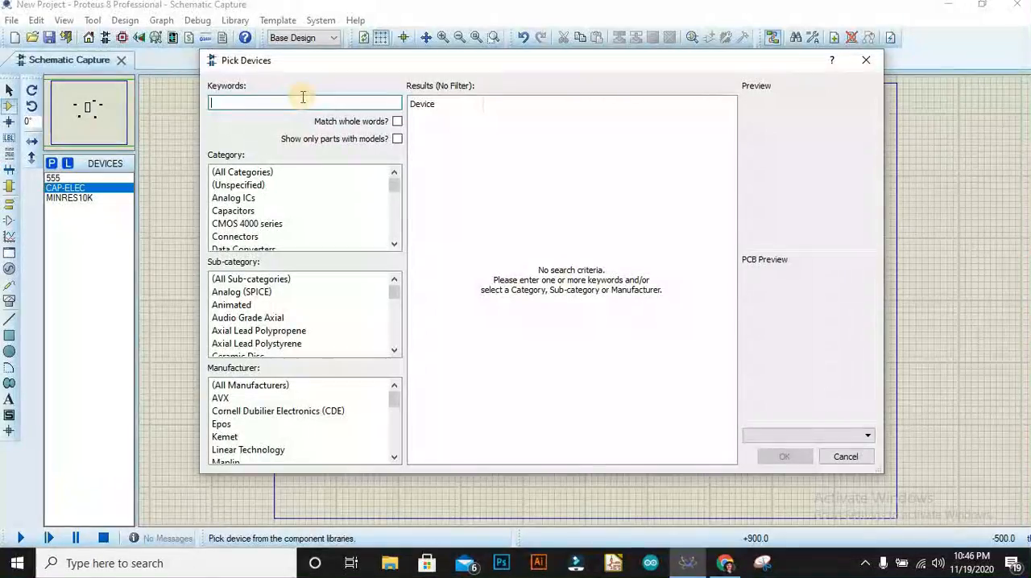
type("LED")
Look through the "LED" search results and their Diodes category for a generic light-emitting diode.
left_click(510, 120)
left_click(506, 159)
left_click(506, 185)
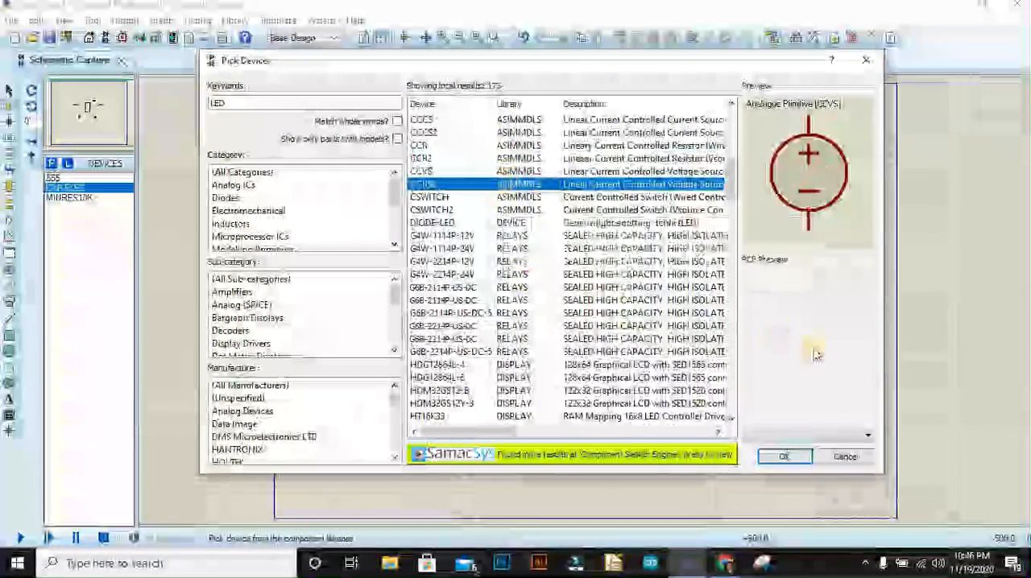
left_click(519, 288)
left_click(528, 367)
left_click(534, 417)
scroll(534, 410, "down", 8)
left_click(226, 199)
left_click(524, 134)
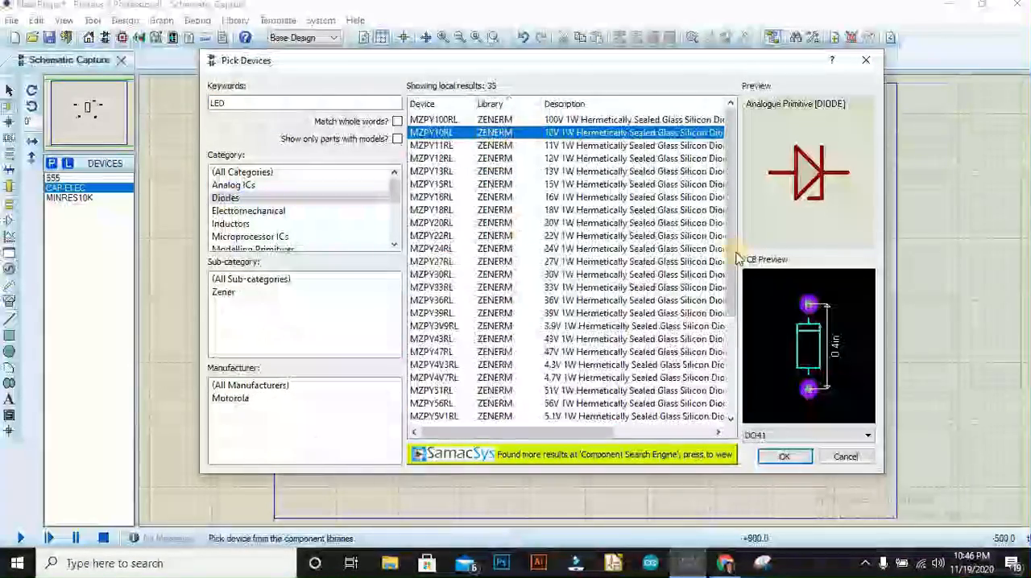
left_click_drag(732, 258, 733, 353)
Refine the device search to "LED light", pick the generic DIODE-LED and place it below and to the right of R1.
left_click(247, 103)
type("light")
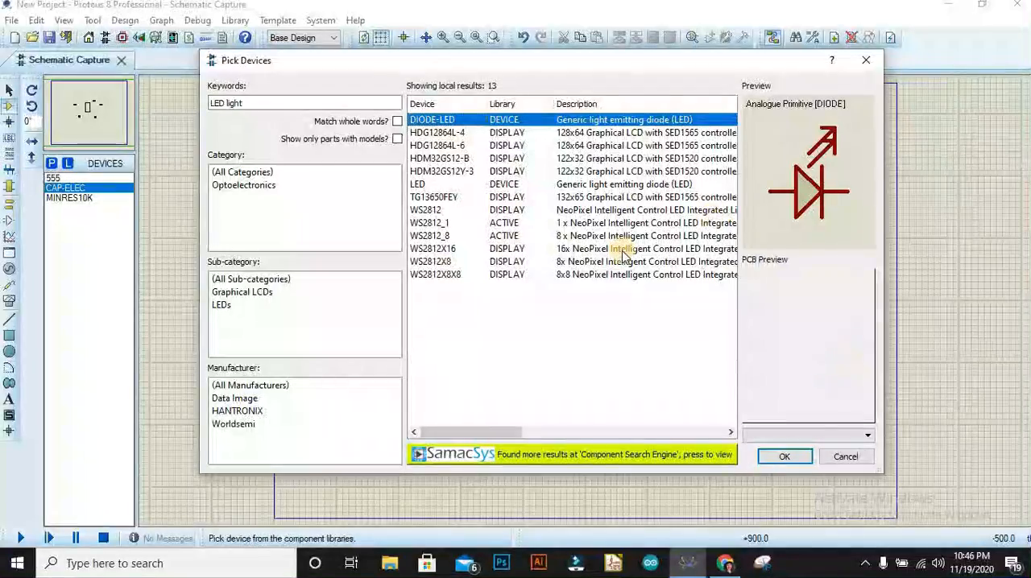
key("Return")
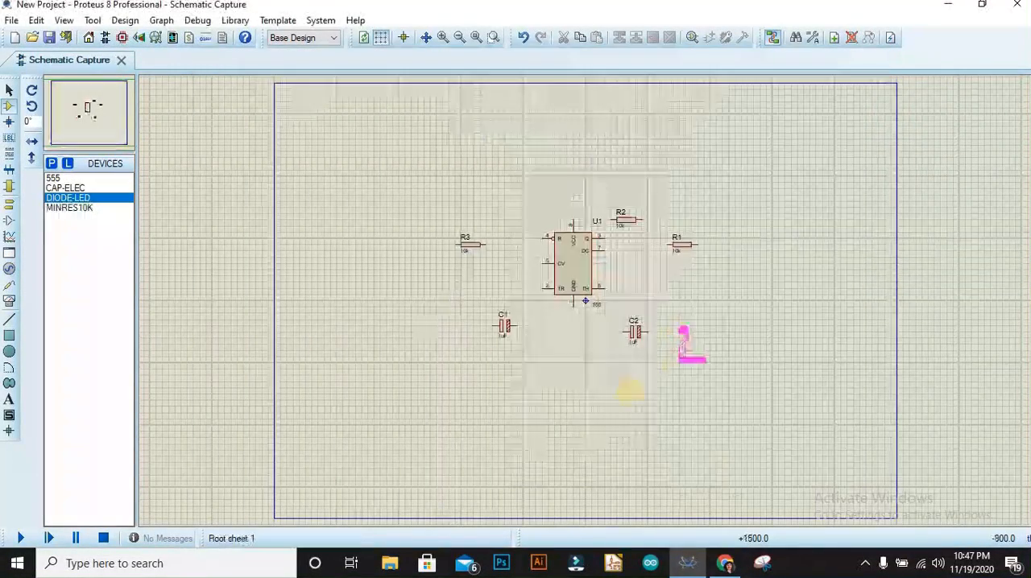
Search the component libraries for "battery", pick the BATTERY DC voltage source and place one to the left of R3.
right_click(440, 305)
mouse_move(499, 316)
mouse_move(706, 237)
left_click(748, 310)
type("battery")
left_click(451, 159)
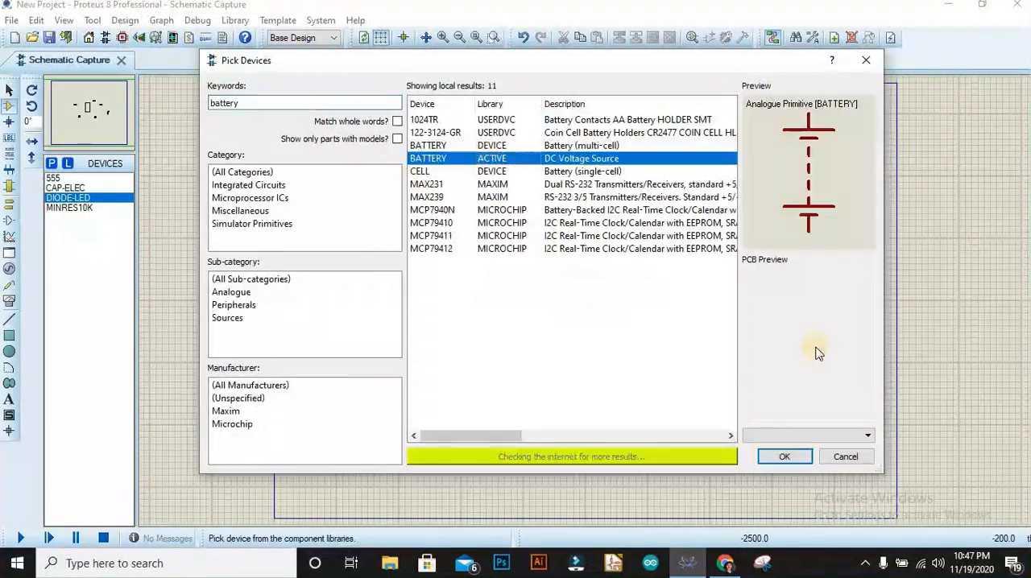
left_click(784, 456)
left_click(361, 273)
right_click(473, 357)
left_click(428, 323)
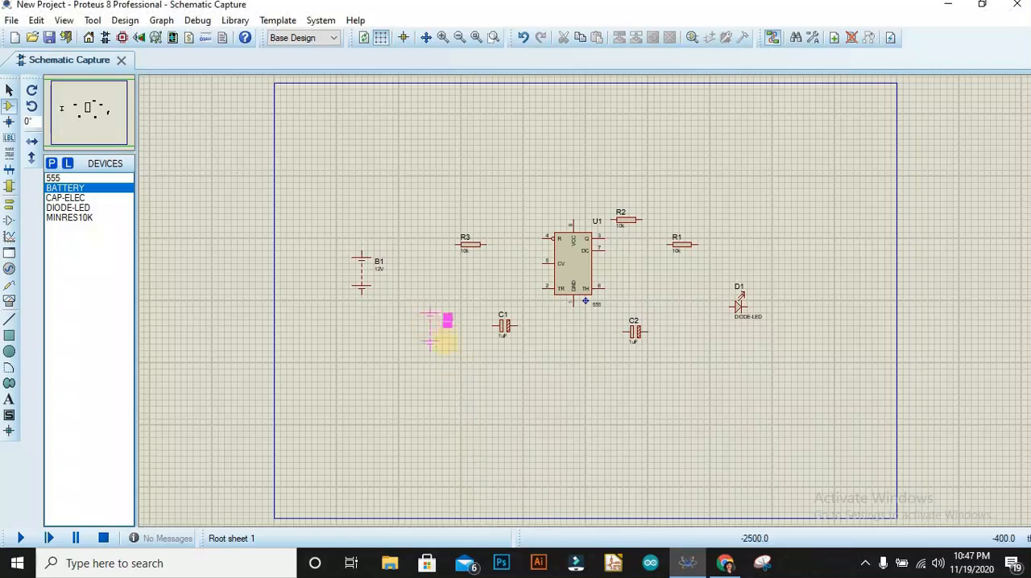
right_click(405, 360)
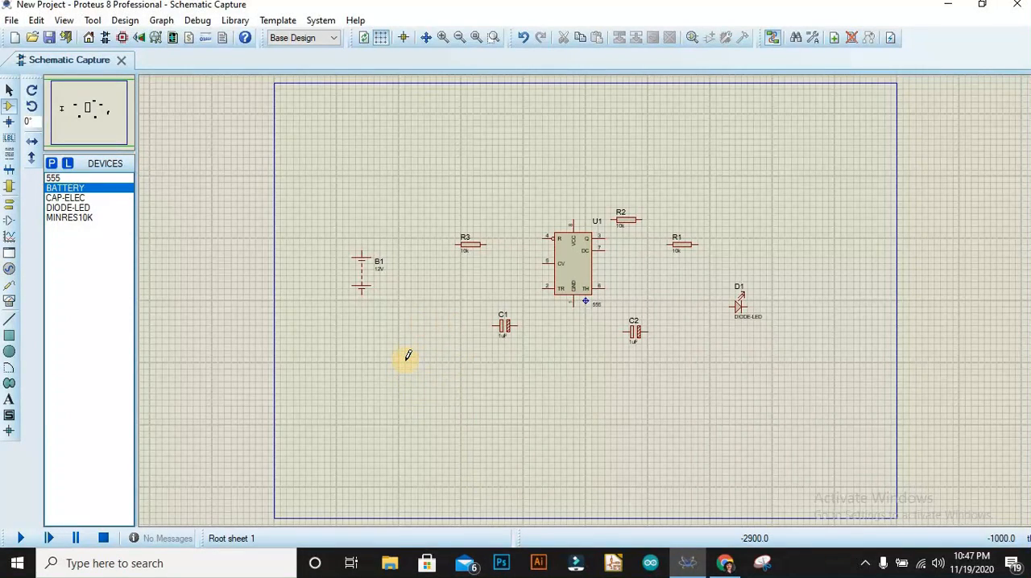
Wire the battery's positive terminal to the left end of R3 and on to pin 4 (R) of the 555.
left_click(362, 247)
left_click(455, 244)
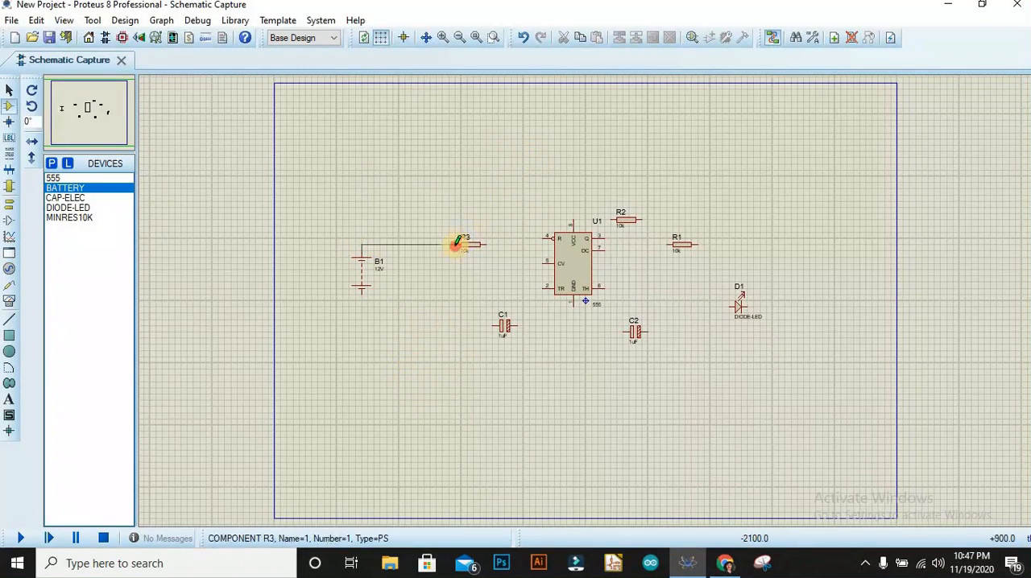
left_click(456, 244)
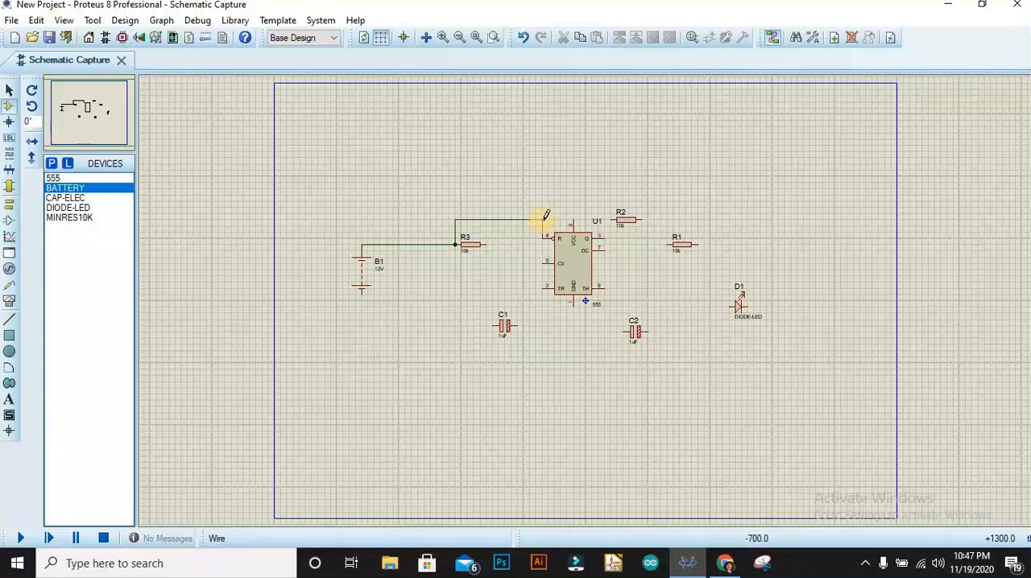
Extend the supply wire from pin 4 to the 555's VCC pin and on to the left end of R2.
left_click(542, 219)
left_click(574, 220)
left_click(573, 220)
left_click(612, 219)
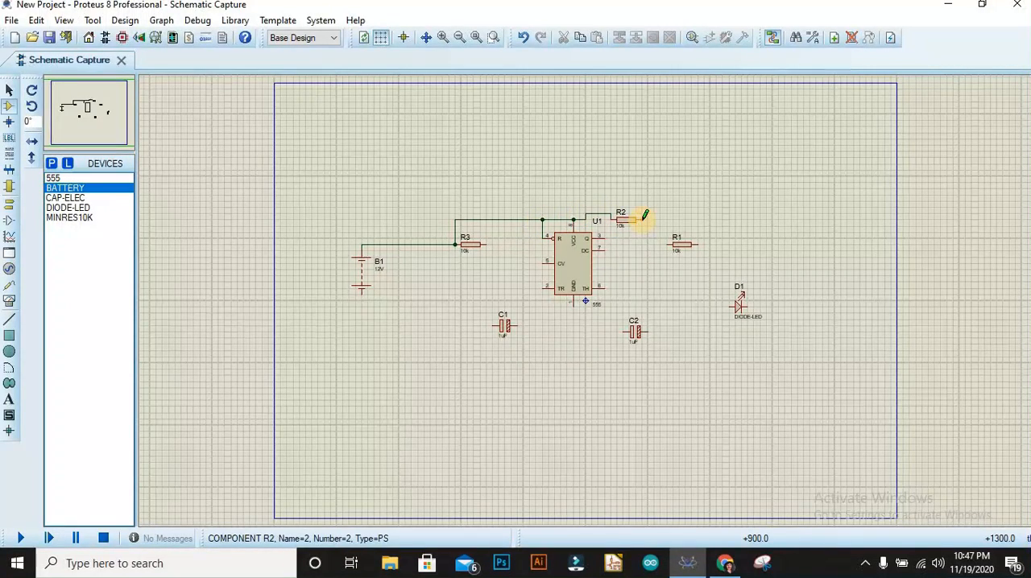
Wire the right end of R2 to pin 7 (DC), and connect that wire to C2 and pin 6 (TH).
left_click(642, 218)
left_click(600, 249)
left_click(641, 251)
left_click(625, 331)
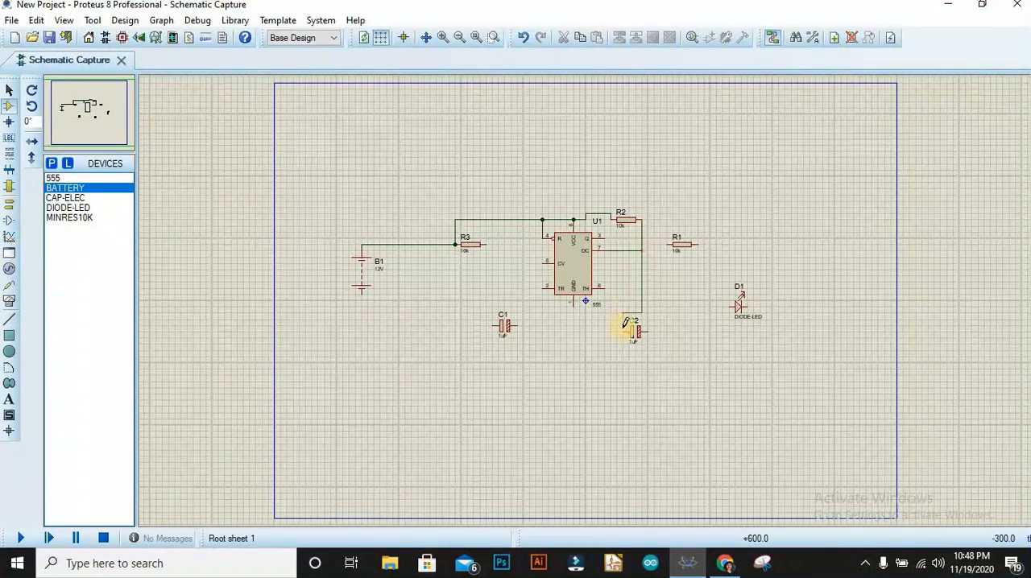
left_click(600, 287)
left_click(642, 287)
Wire the 555's output pin 3 through R1 to the LED's anode, and the LED's cathode to the right end of C2.
left_click(600, 238)
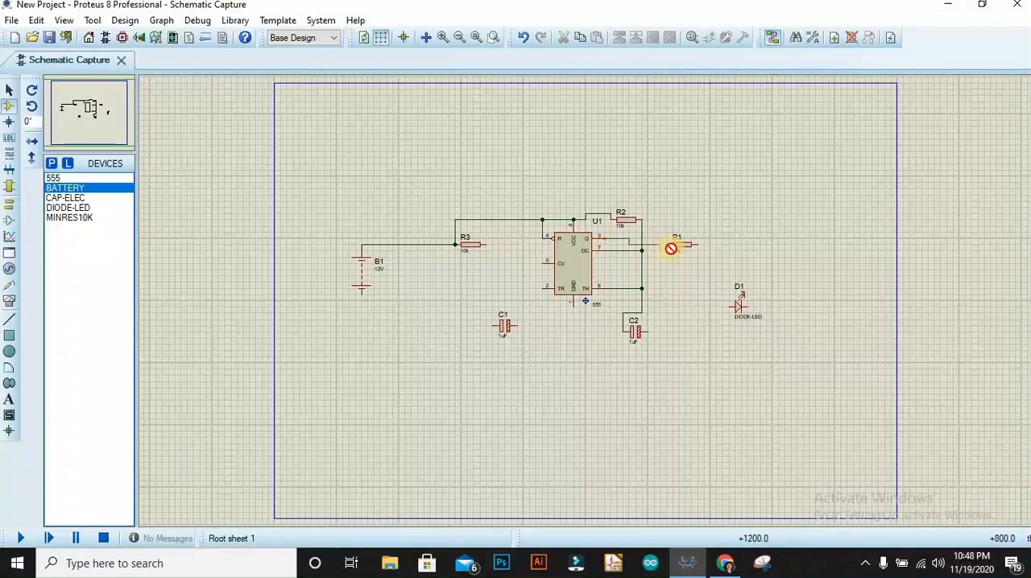
left_click(668, 244)
left_click(691, 244)
left_click(730, 299)
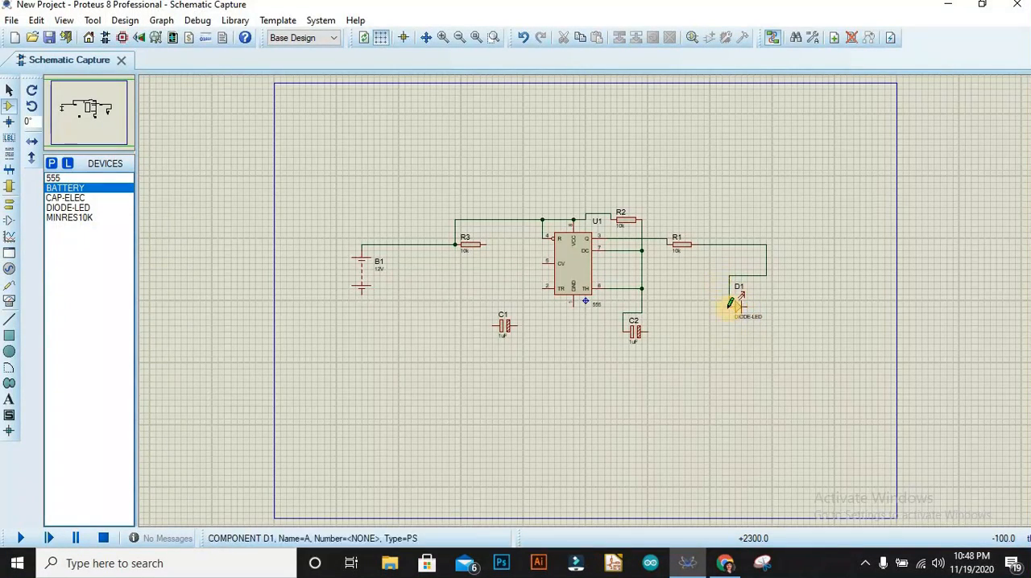
left_click(747, 302)
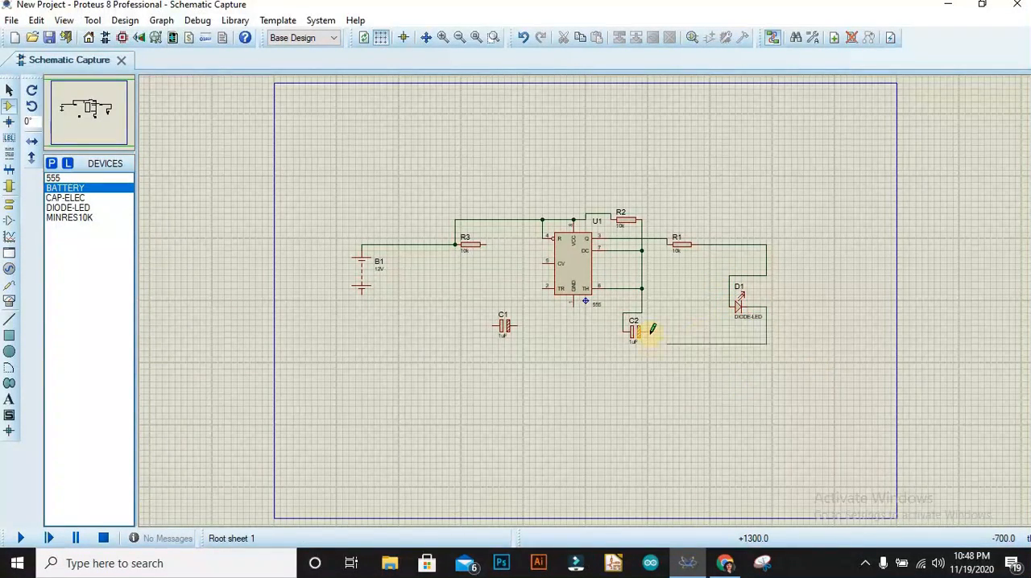
left_click(648, 330)
Wire the left end of C1 to pin 5 (CV), and pin 2 (TR) to the right end of R3.
left_click(492, 325)
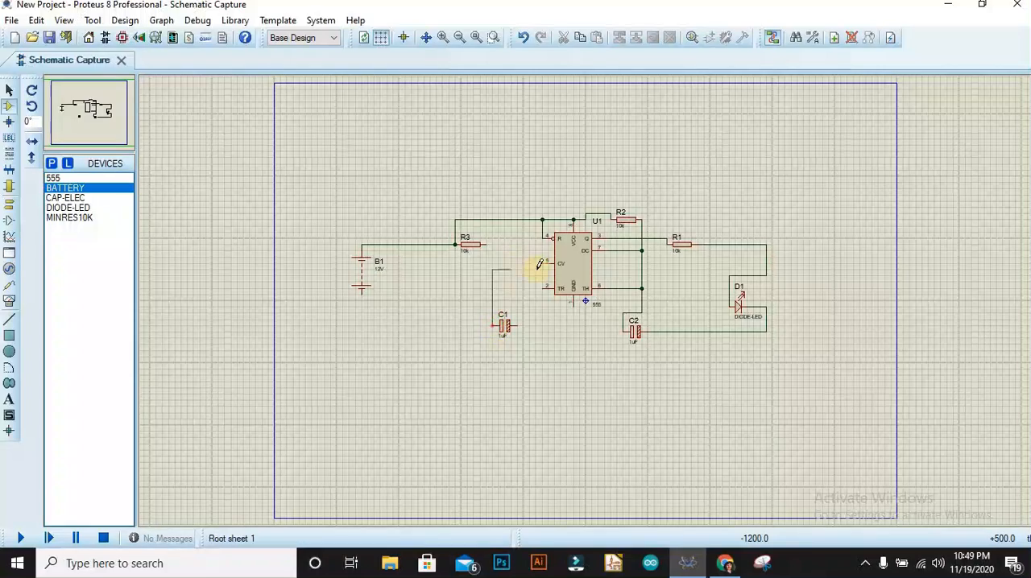
left_click(547, 264)
left_click(543, 284)
left_click(483, 244)
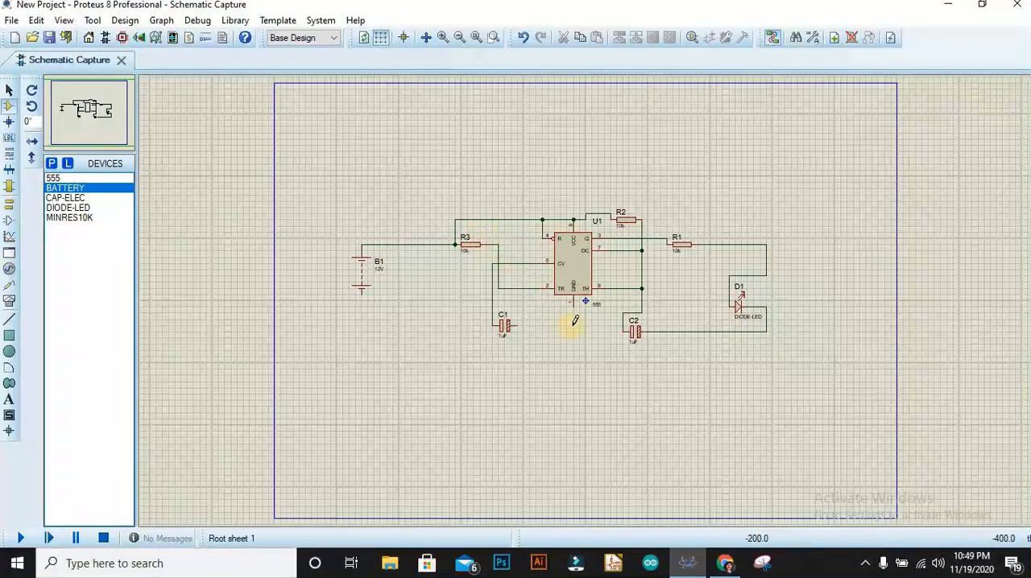
Wire the right end of C1 to the 555's GND pin, and join that connection to the wire between C2 and the LED.
left_click(516, 326)
left_click(575, 303)
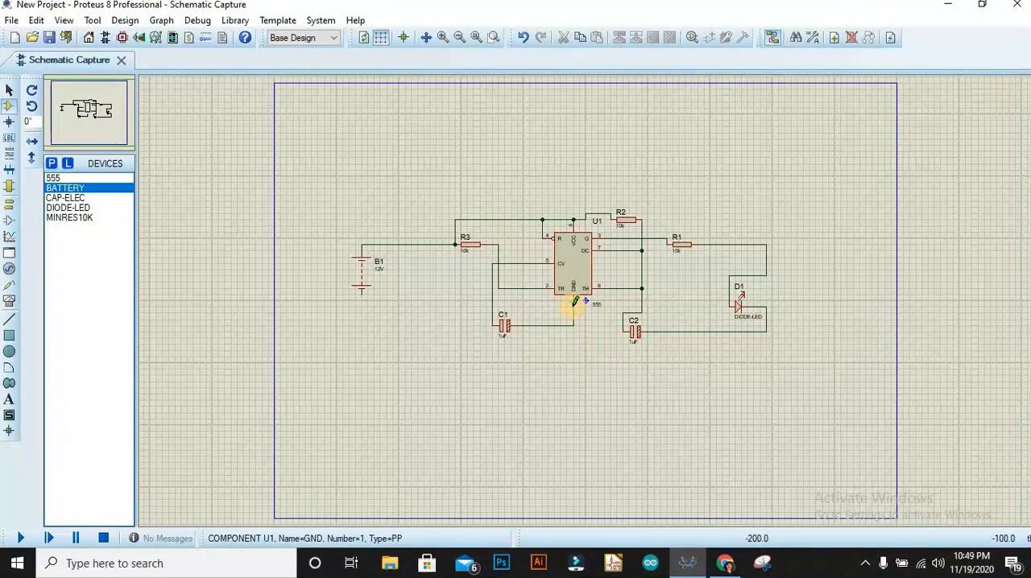
left_click(672, 332)
left_click(573, 326)
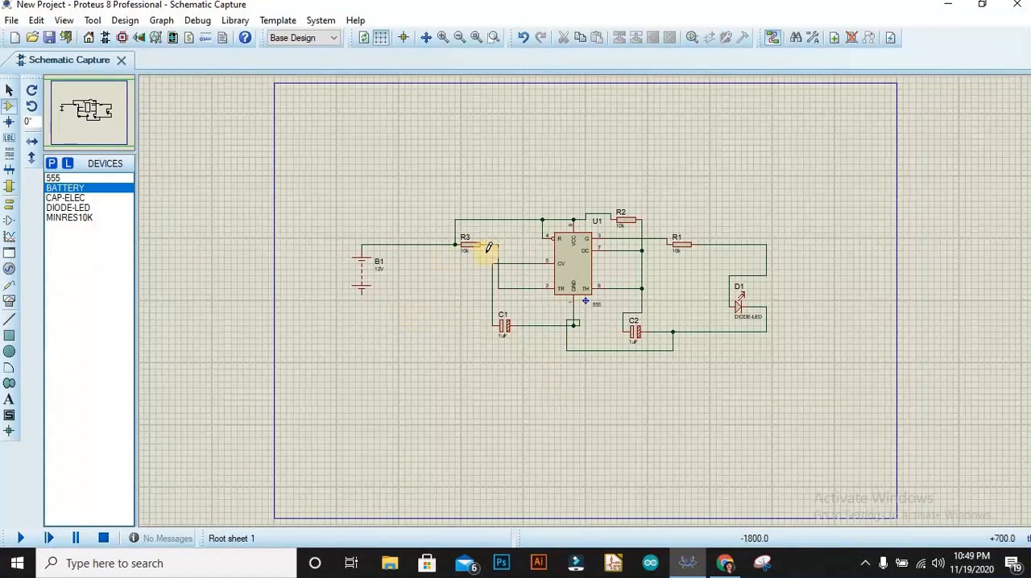
Place GROUND terminals under the battery, on the common wire below the 555, and below the left end of R3.
right_click(401, 297)
left_click(9, 203)
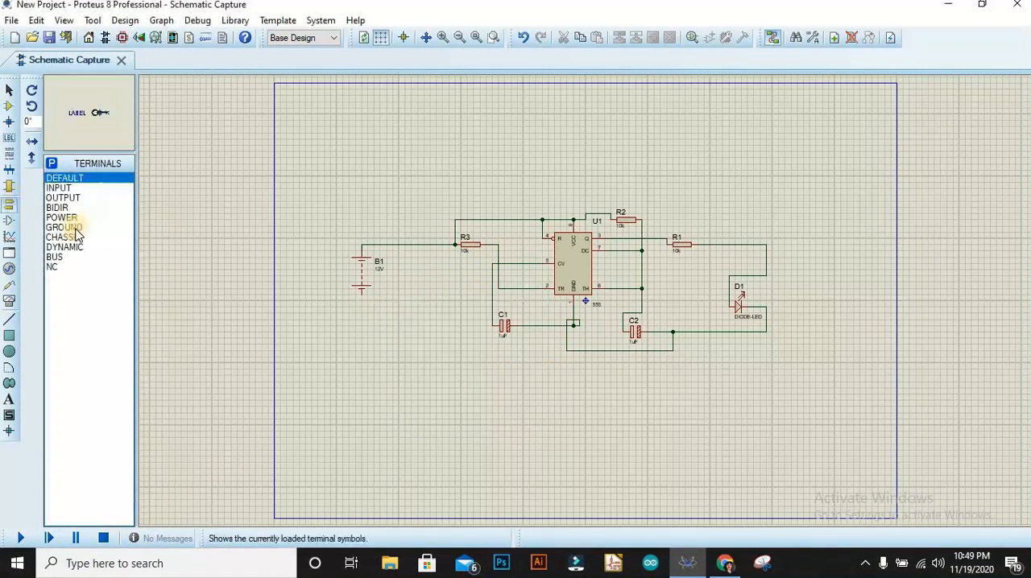
left_click(64, 227)
left_click(361, 300)
left_click(591, 354)
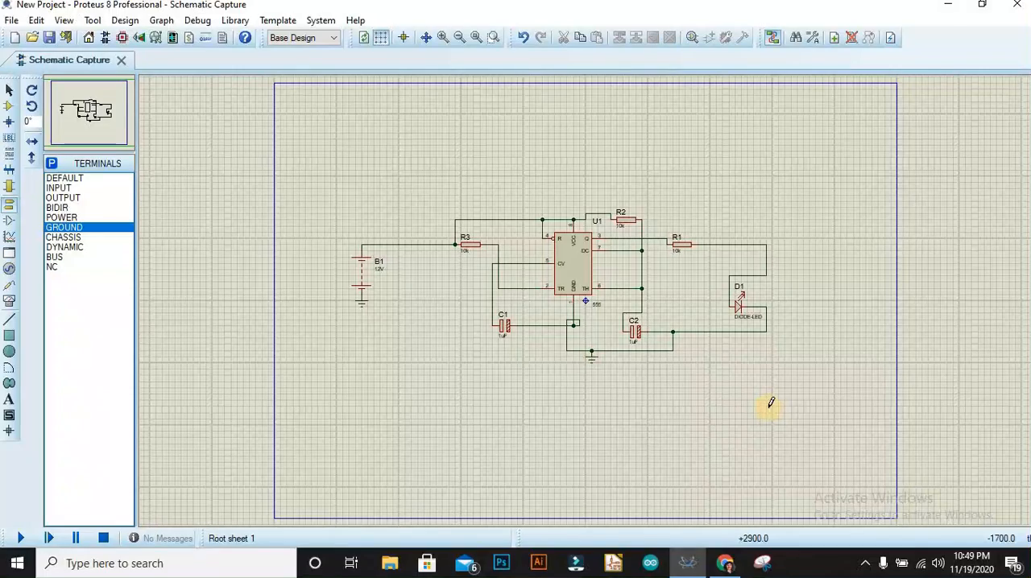
left_click(455, 287)
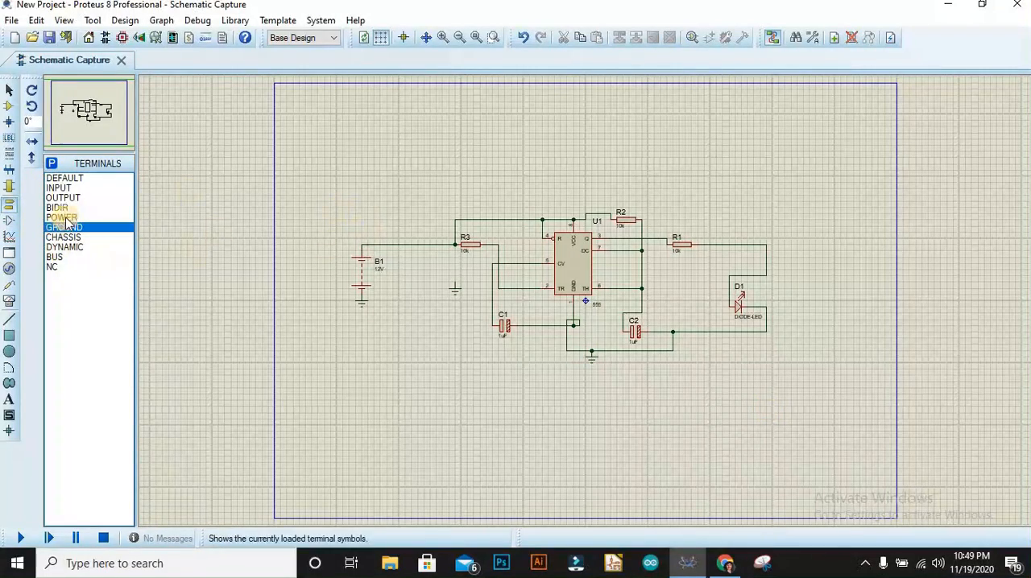
Search the component libraries for "button", pick the BUTTON SPST push button and place it below R3.
right_click(440, 169)
mouse_move(487, 181)
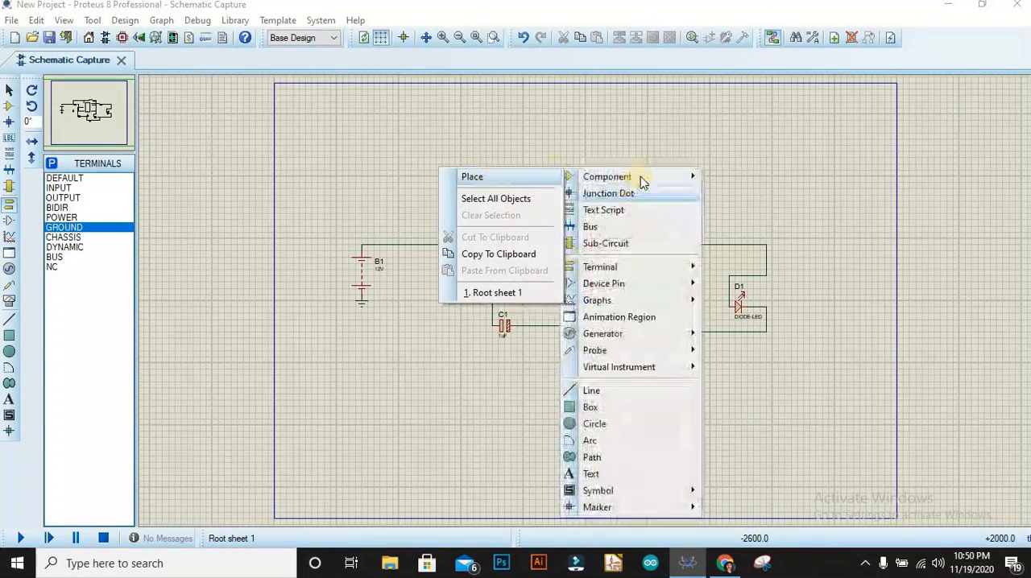
mouse_move(639, 177)
left_click(745, 267)
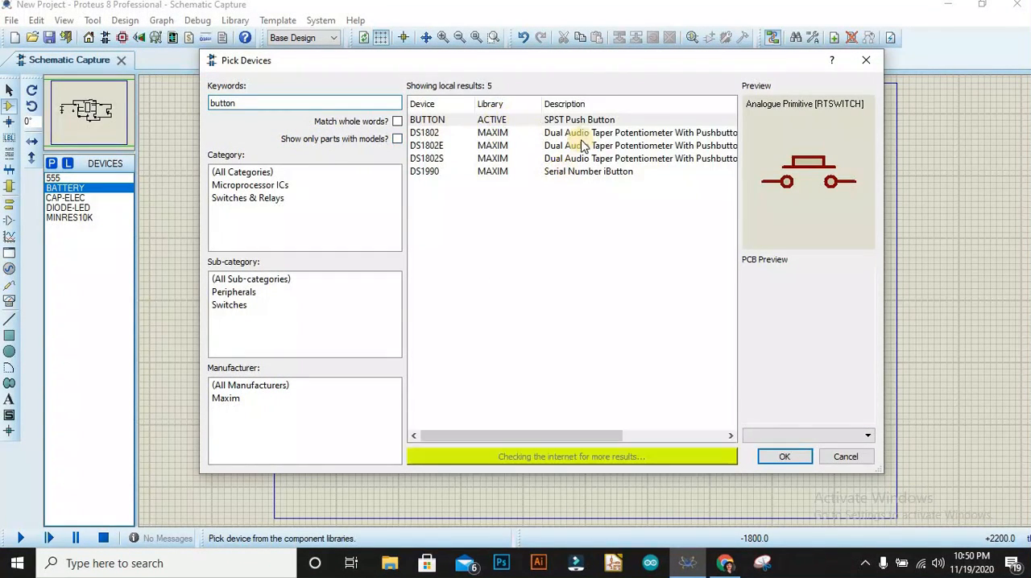
left_click(794, 461)
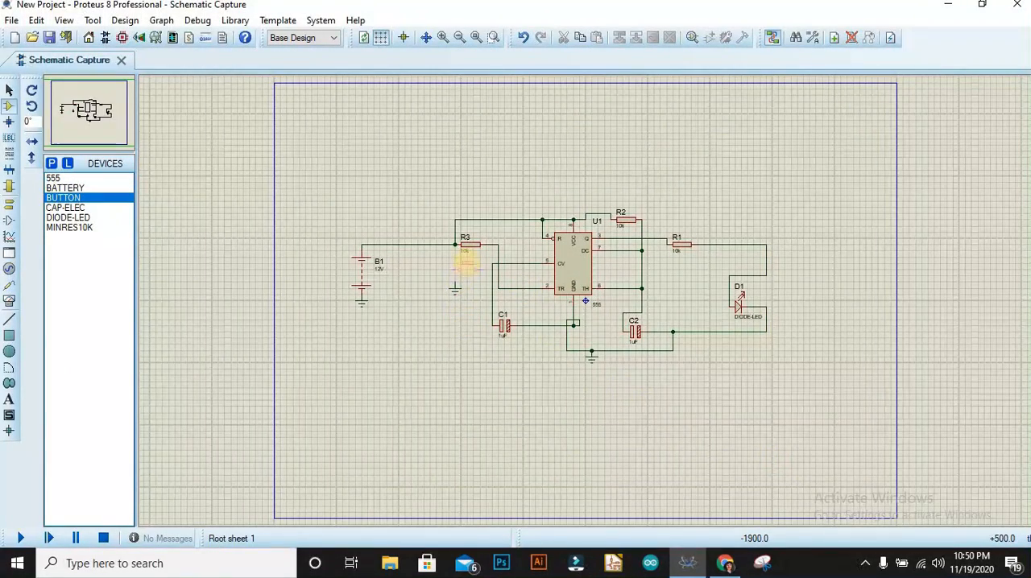
left_click(465, 275)
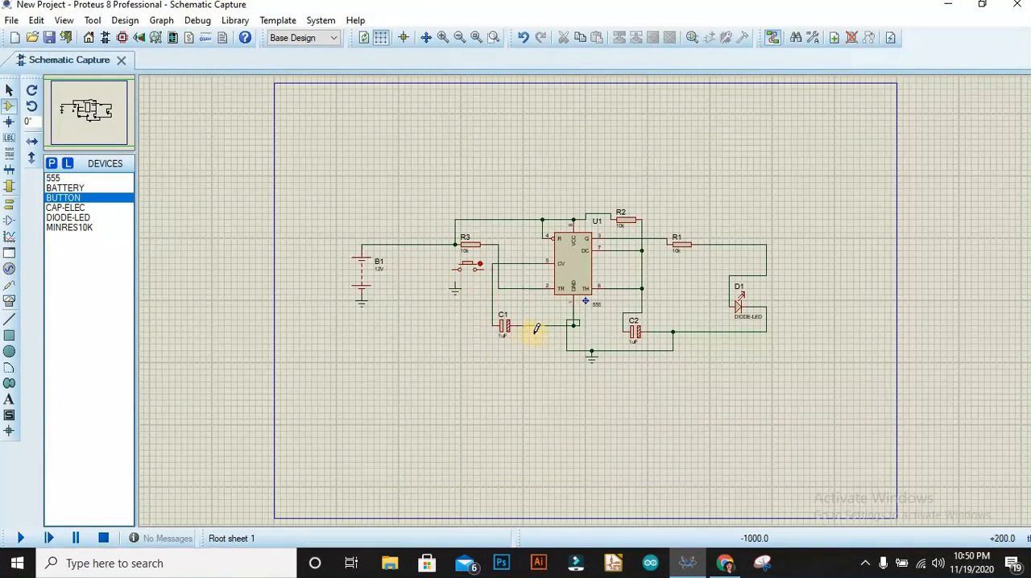
Wire the push button's left end to the ground terminal below it and its right end to the wire at R3.
left_click(453, 270)
left_click(485, 269)
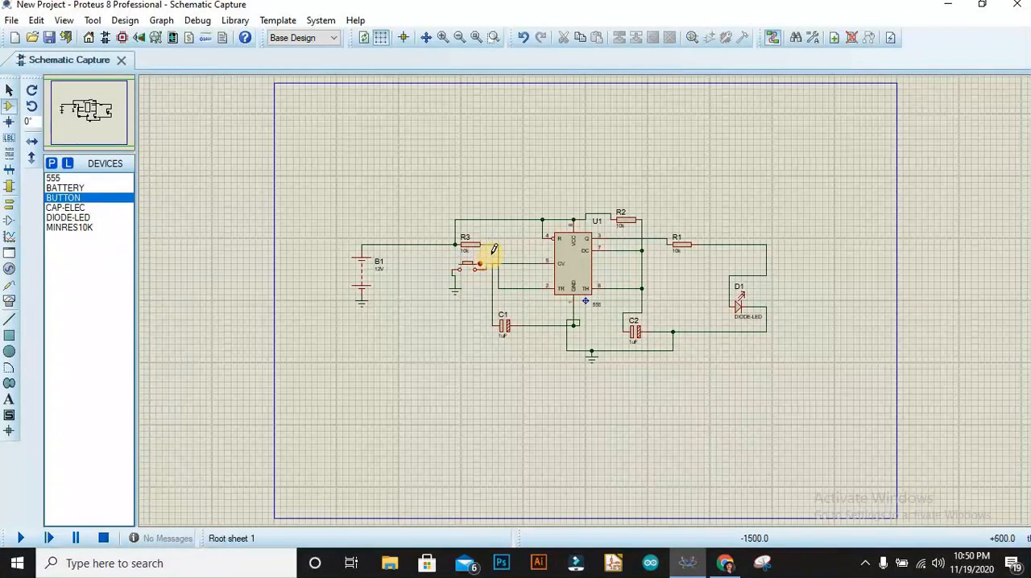
left_click(493, 244)
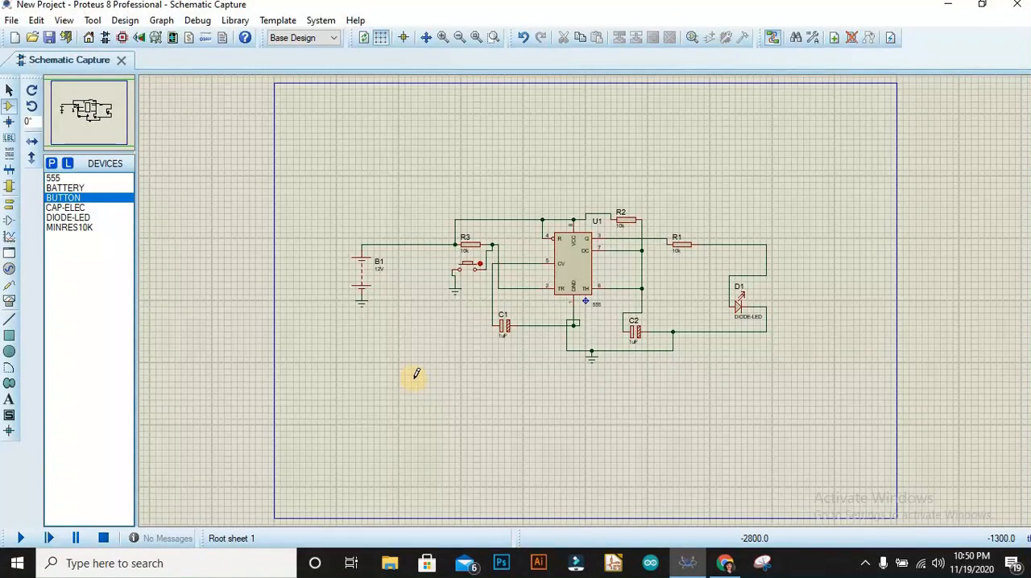
double_click(463, 249)
key("Escape")
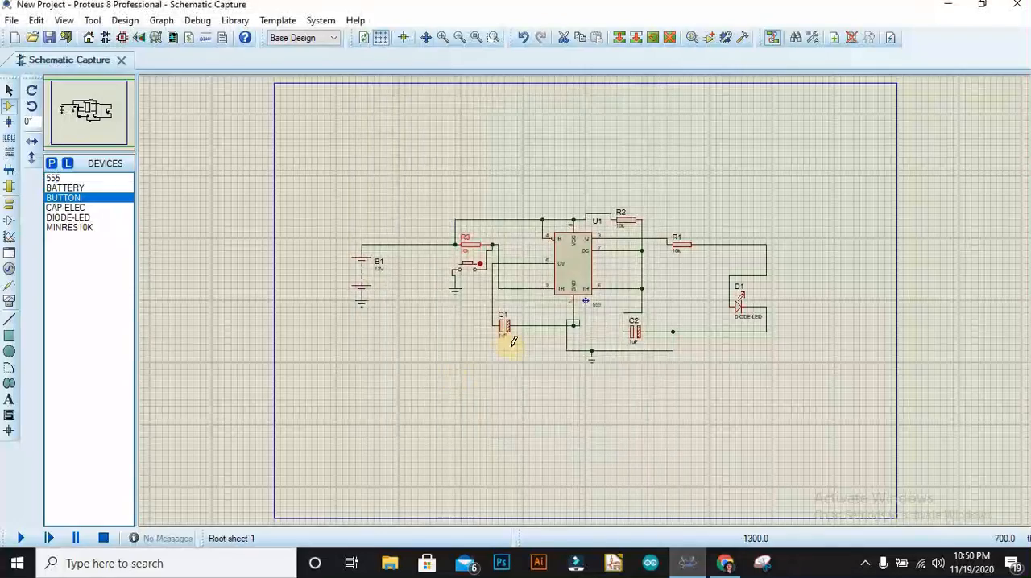
Set capacitor C1's value to 0.01uf and C2's value to 1uf.
double_click(507, 340)
type("0.01uf")
left_click(568, 427)
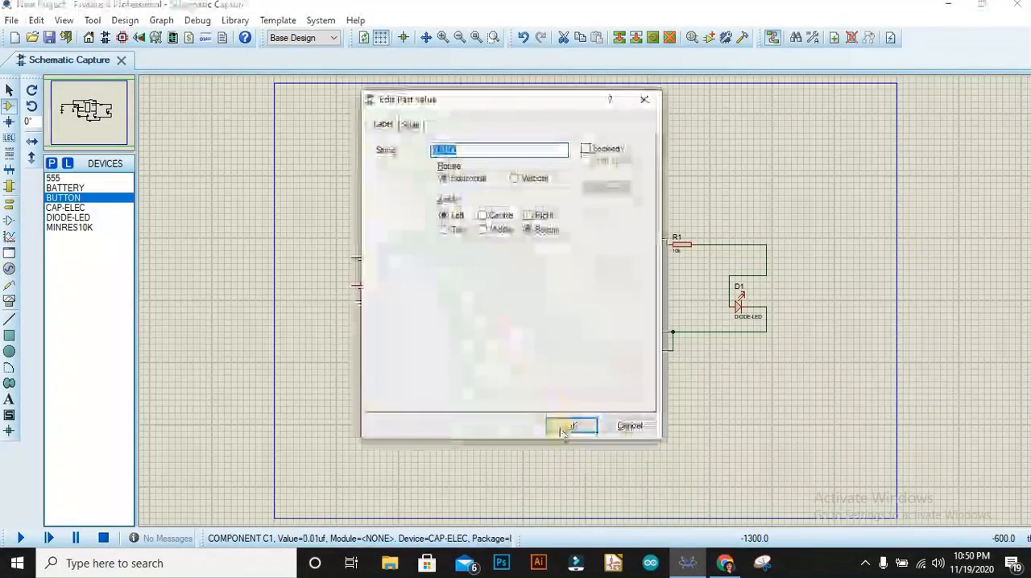
double_click(635, 338)
left_click(588, 422)
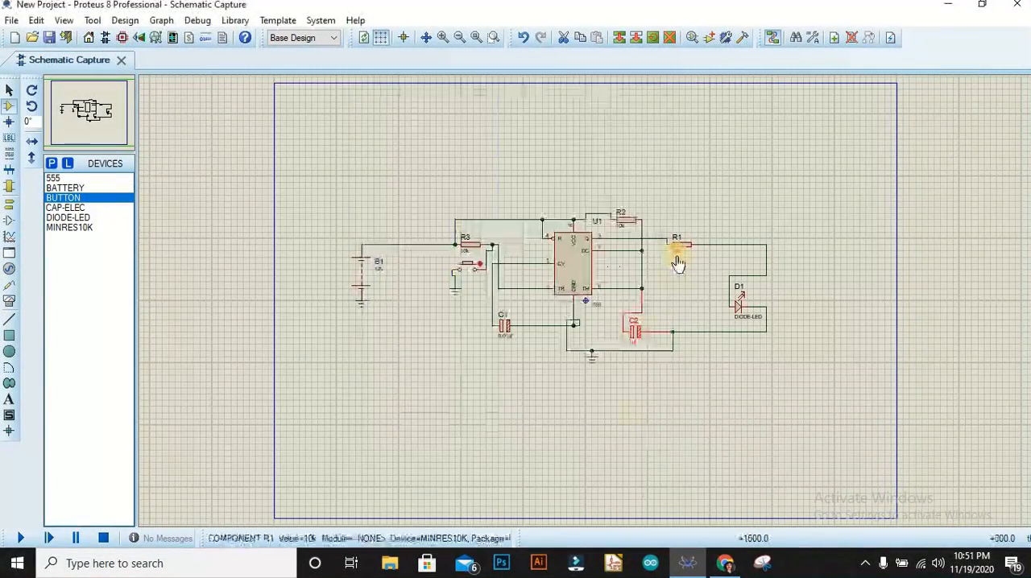
Set resistor R1's value to 300.
double_click(679, 247)
type("300")
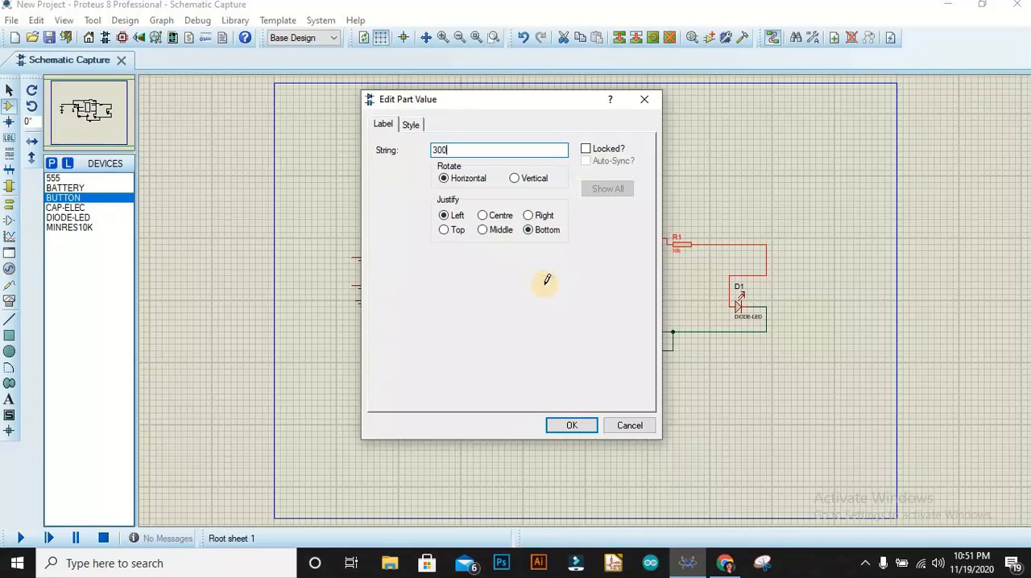
key("Return")
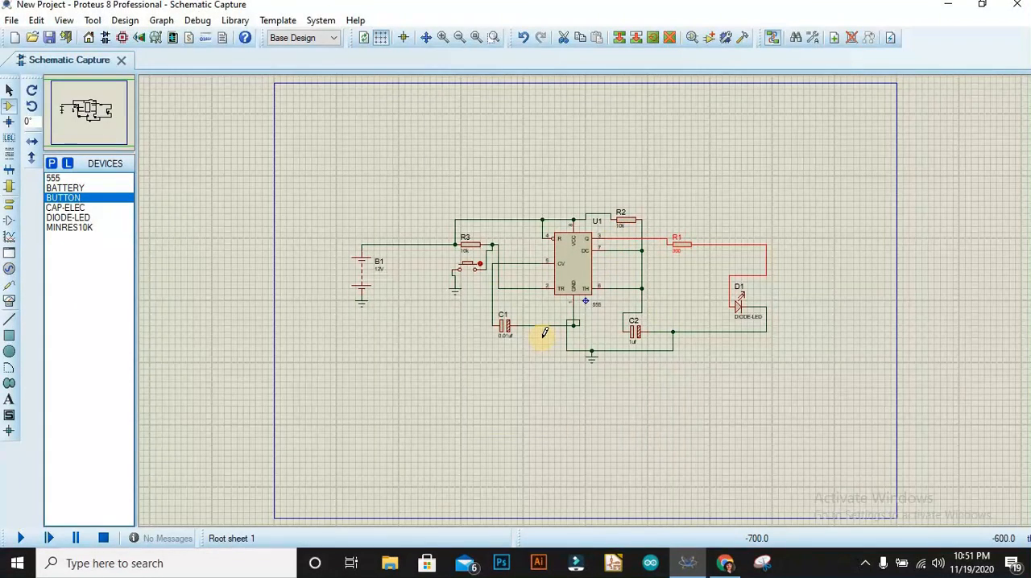
Run the simulation and operate the push button to test the LED's response.
left_click(20, 538)
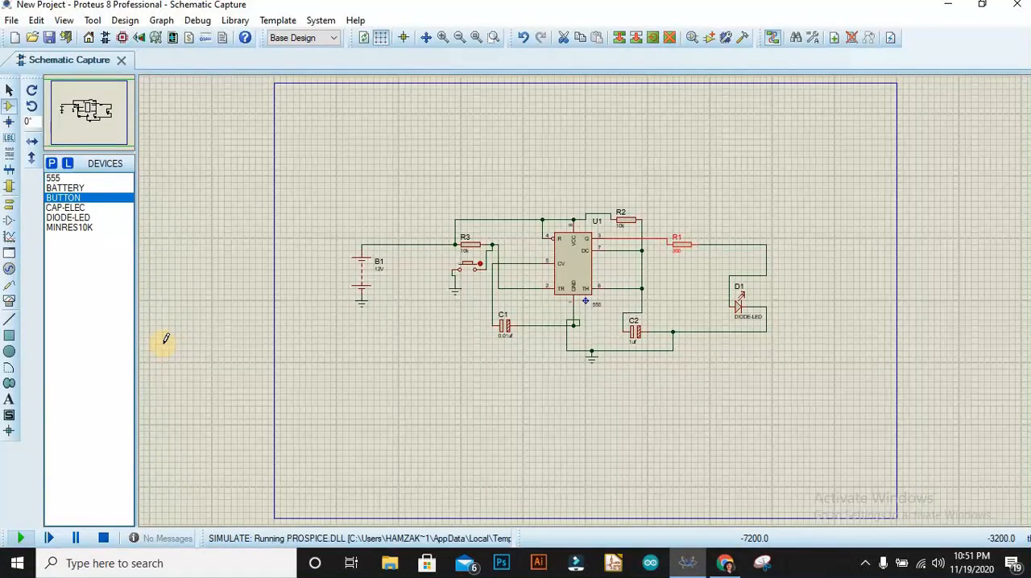
left_click(468, 266)
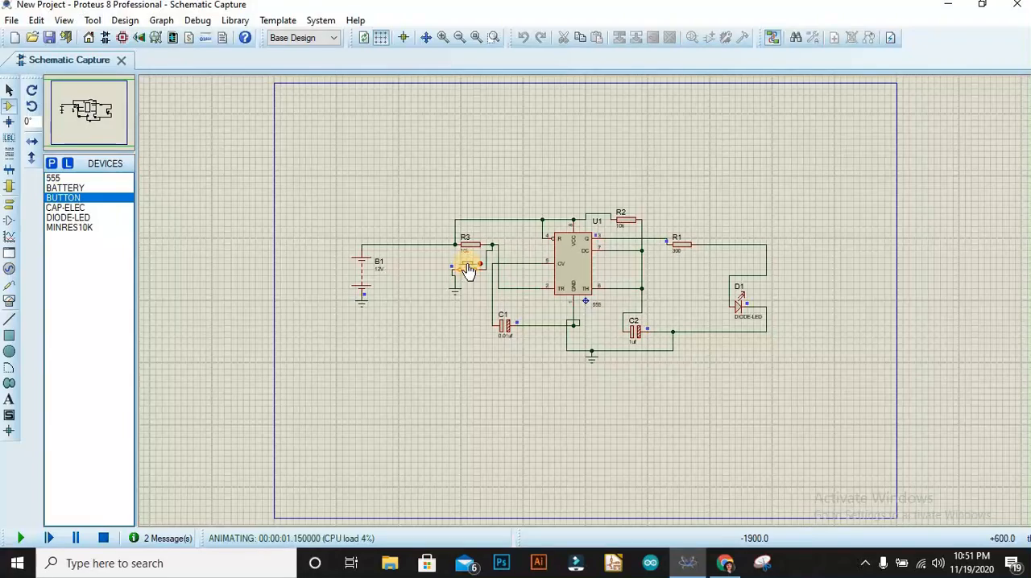
left_click(467, 267)
left_click(467, 267)
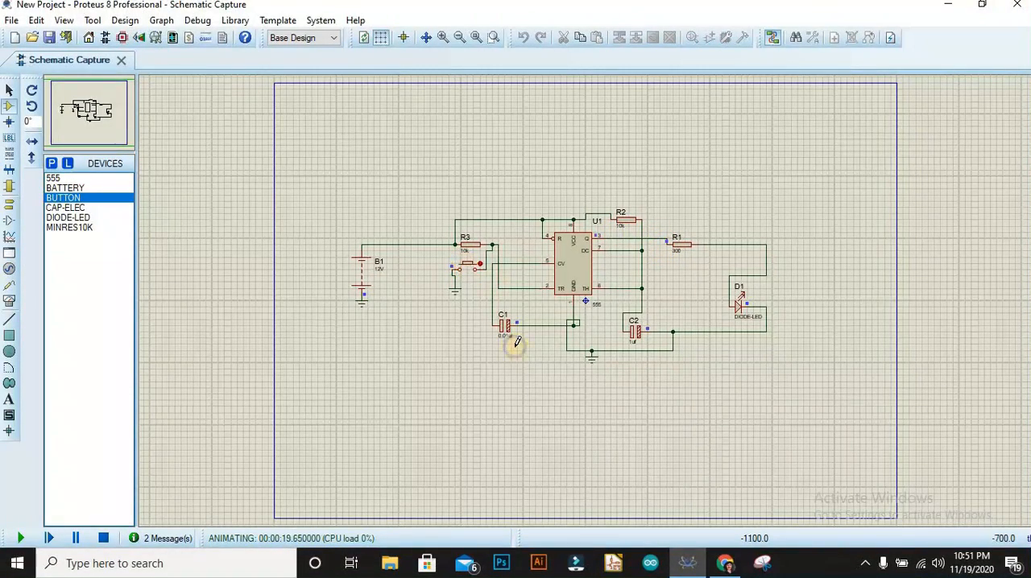
Try to add an oscilloscope while the simulation is running.
right_click(533, 342)
mouse_move(582, 350)
left_click(736, 208)
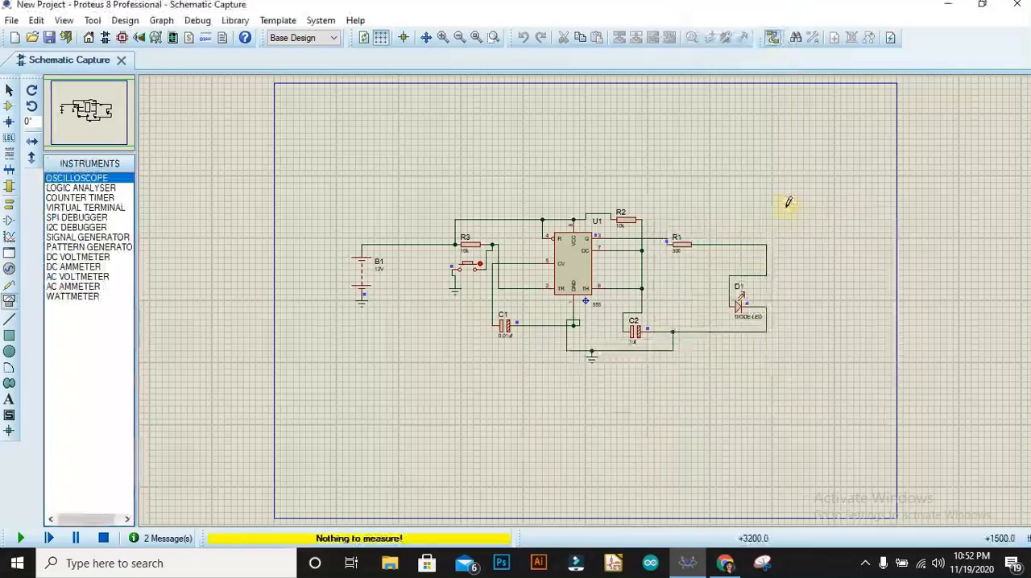
Place an oscilloscope above resistor R1 and wire its channel A to the connection between R1 and the LED.
key("Escape")
right_click(537, 343)
mouse_move(541, 345)
left_click(716, 201)
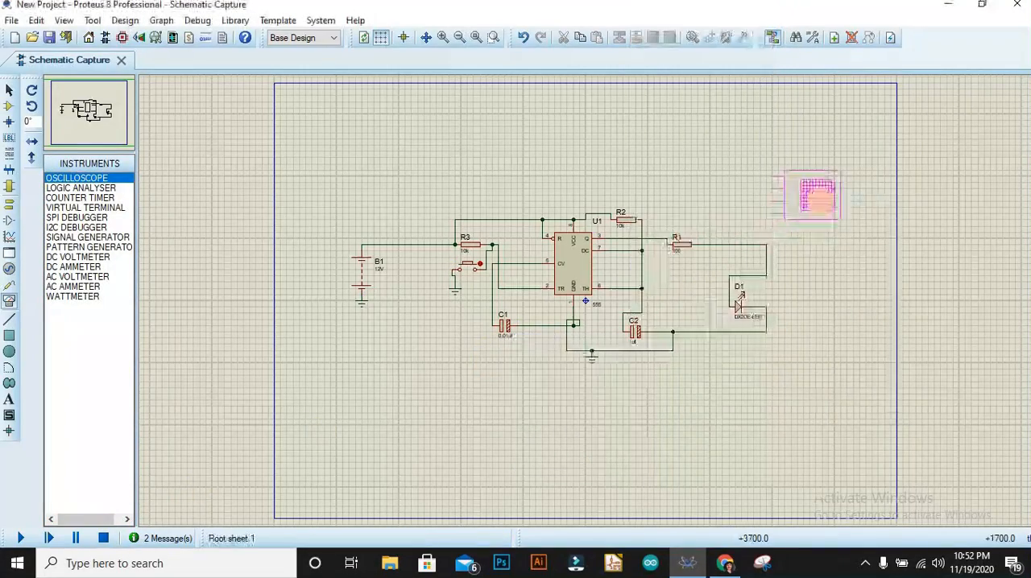
left_click(725, 193)
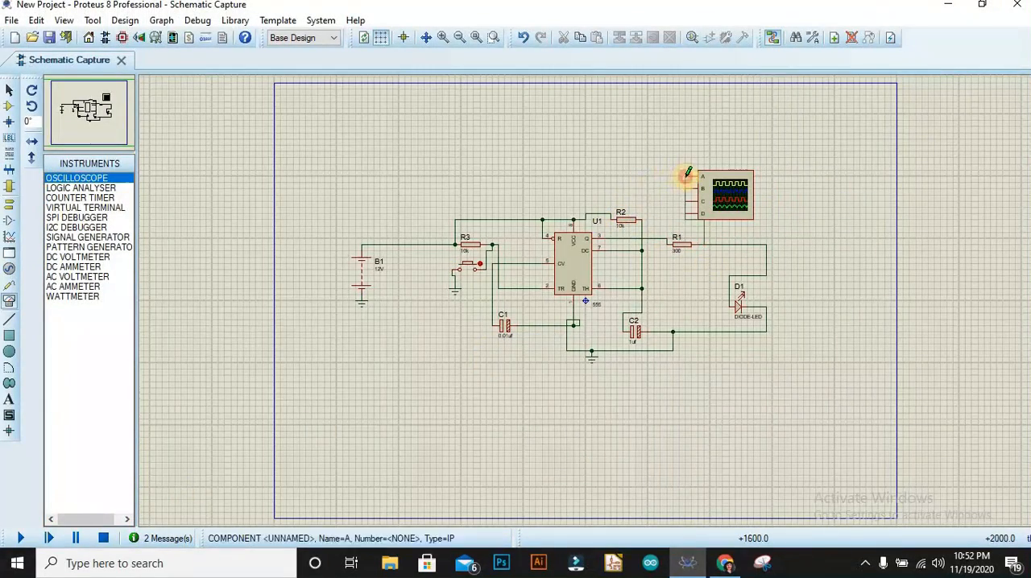
left_click(685, 176)
Run the simulation and operate the push button to examine the output signal on the oscilloscope.
left_click(21, 539)
left_click_drag(458, 136, 972, 111)
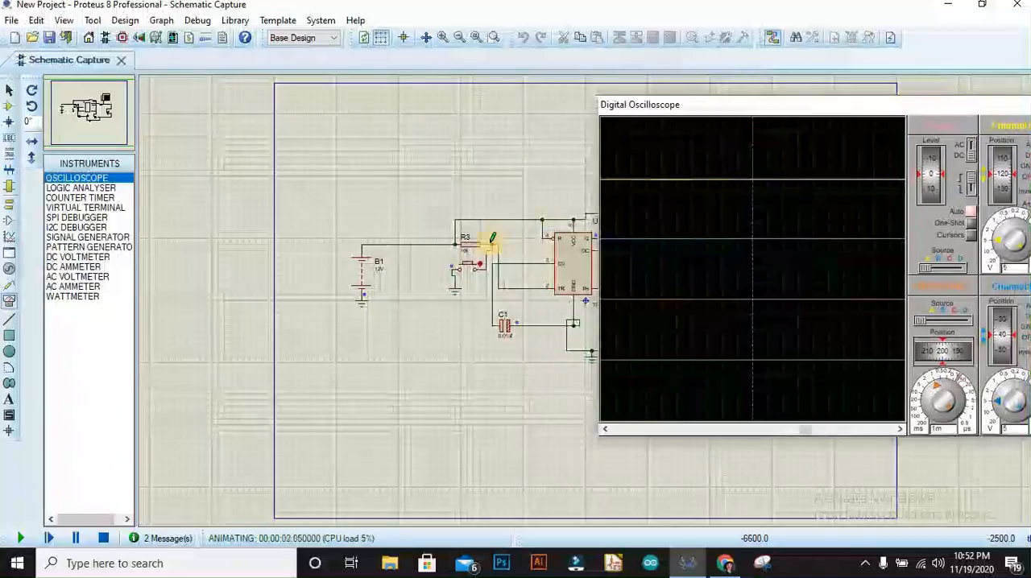
left_click(471, 264)
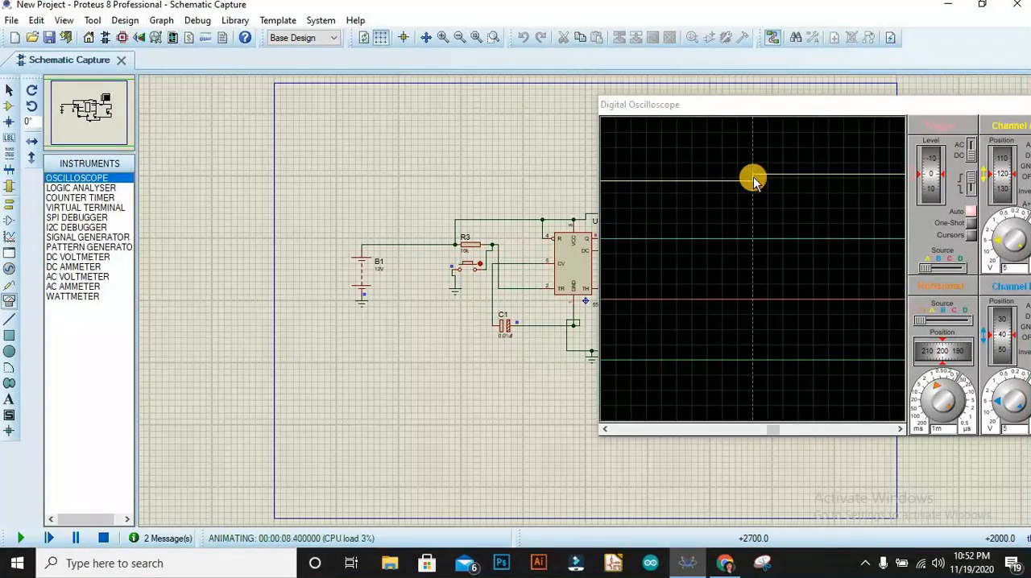
left_click(470, 264)
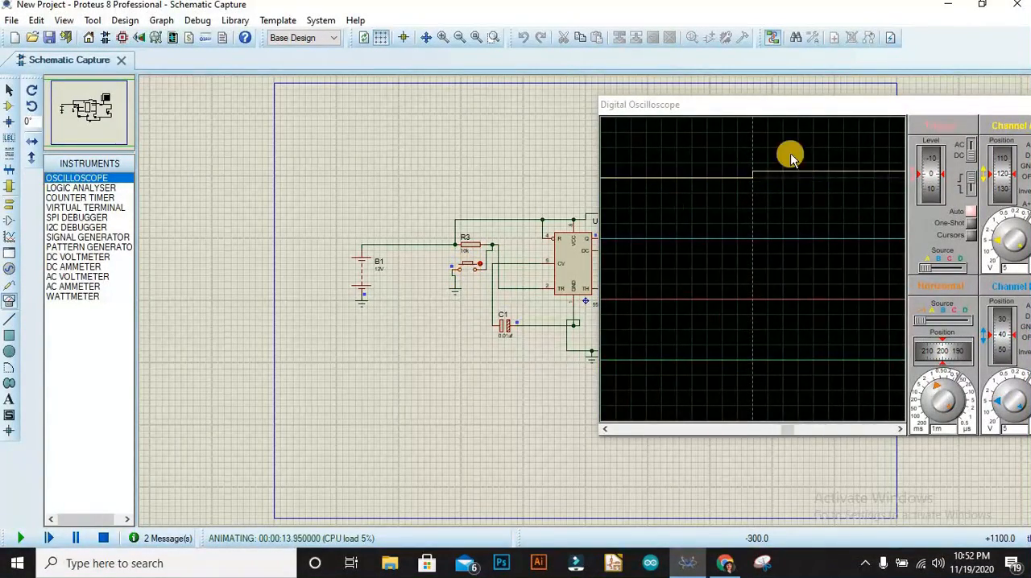
left_click_drag(818, 107, 683, 403)
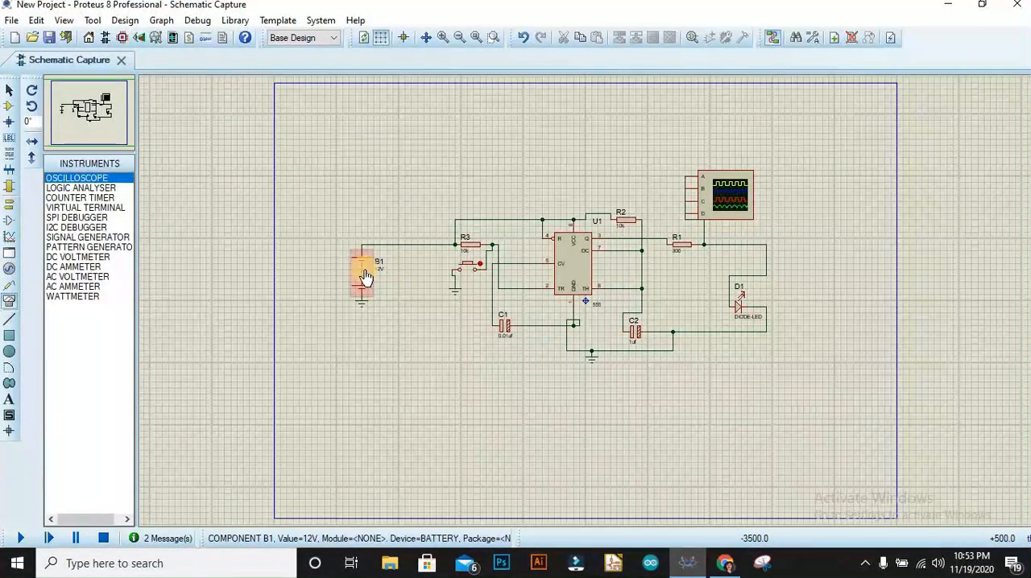
Search the device library for "input pin" and preview several of the parts found.
right_click(453, 185)
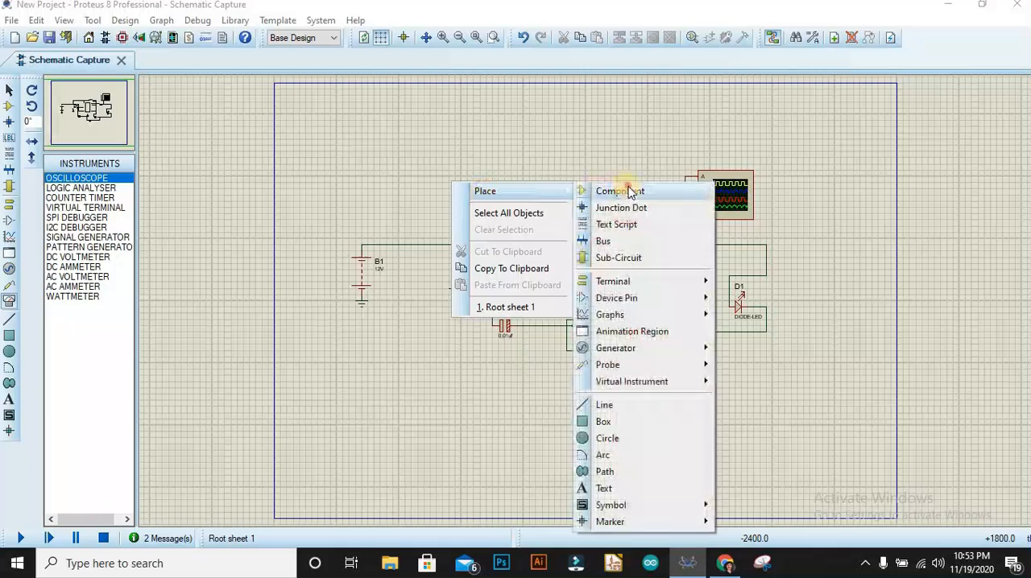
mouse_move(630, 192)
left_click(743, 295)
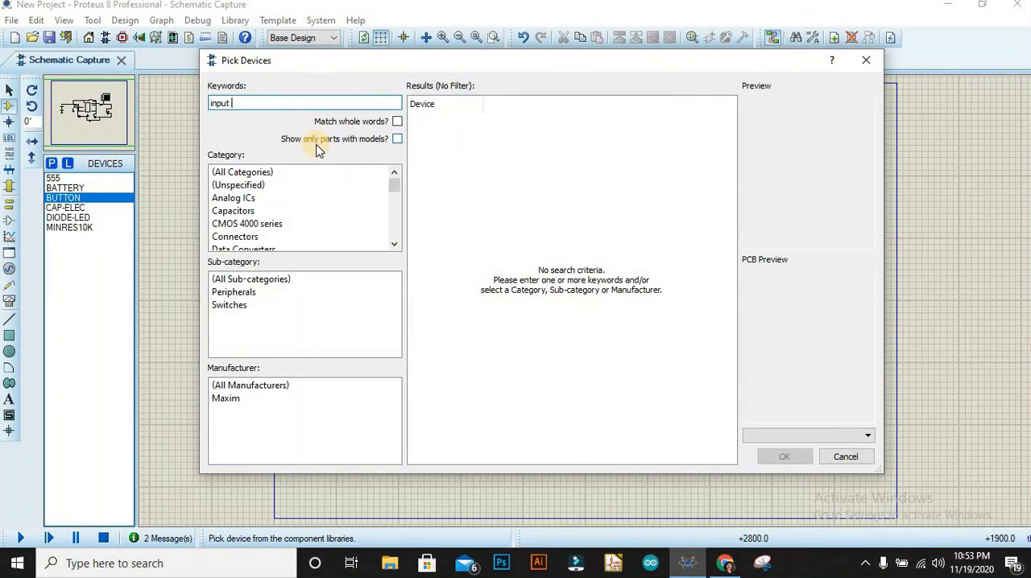
type("input pin")
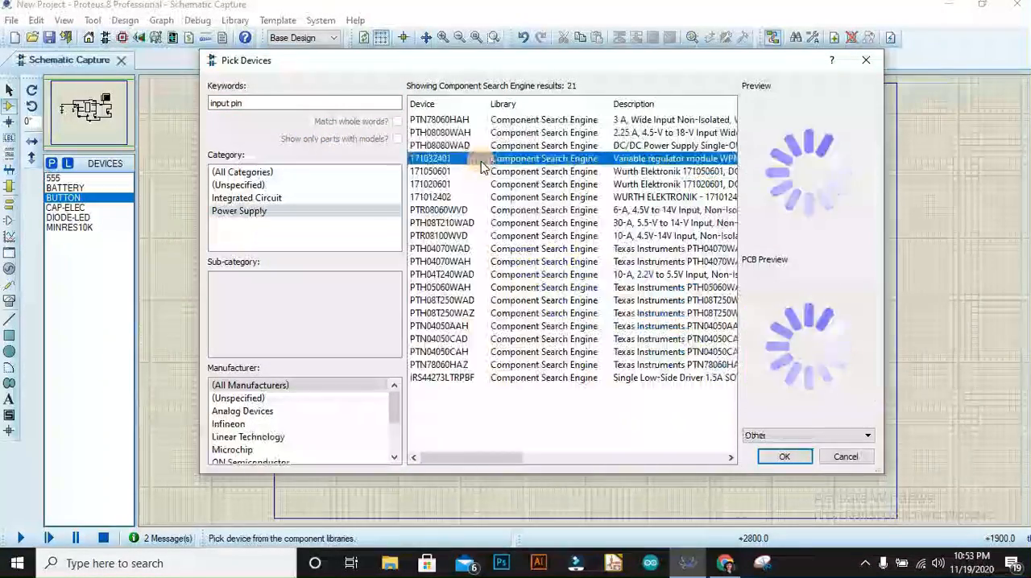
left_click(512, 133)
left_click(511, 146)
left_click(511, 159)
left_click(498, 378)
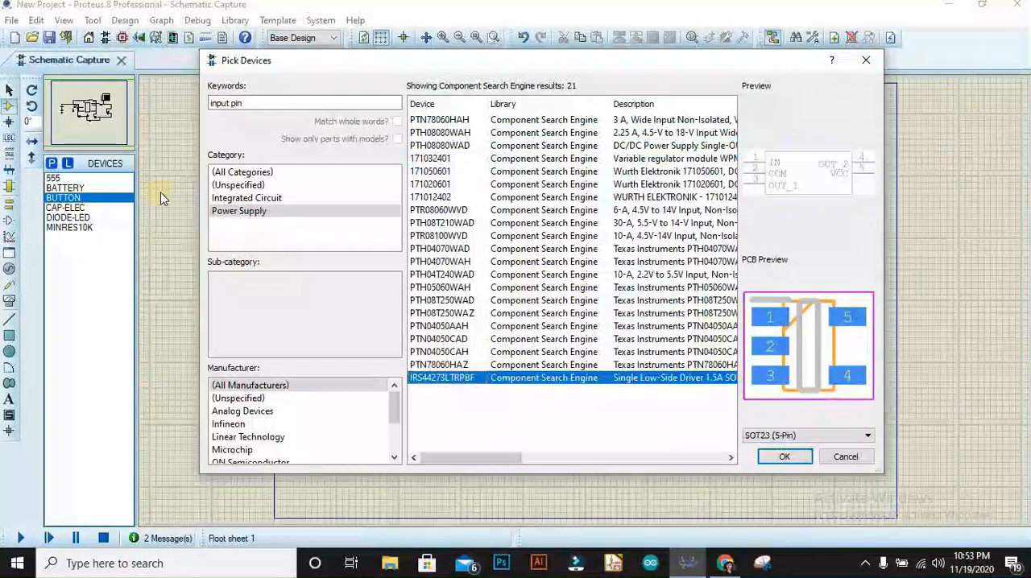
left_click_drag(246, 103, 135, 96)
type("12V")
key("BackSpace")
key("BackSpace")
key("BackSpace")
type("DC ")
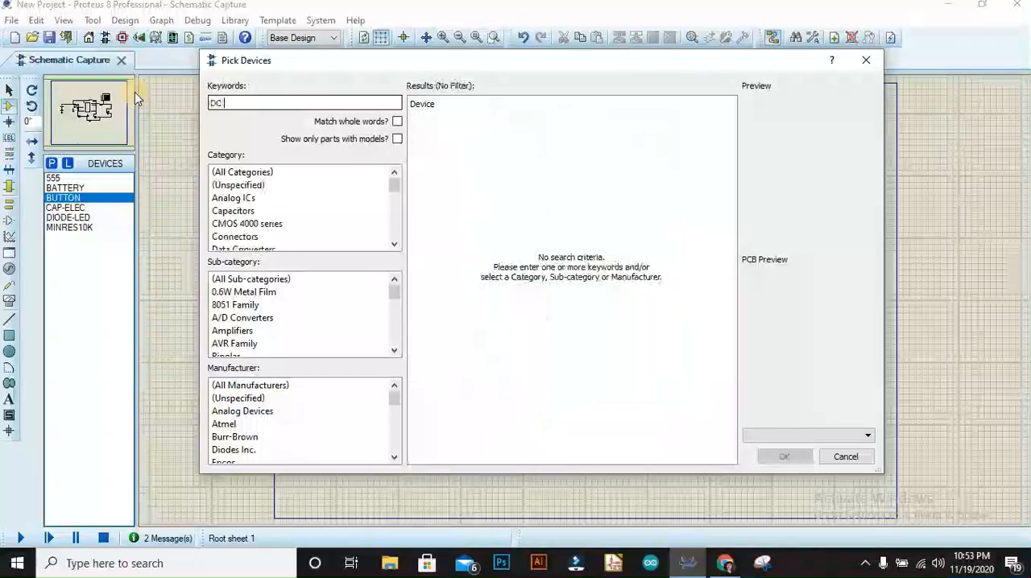
type("power jack")
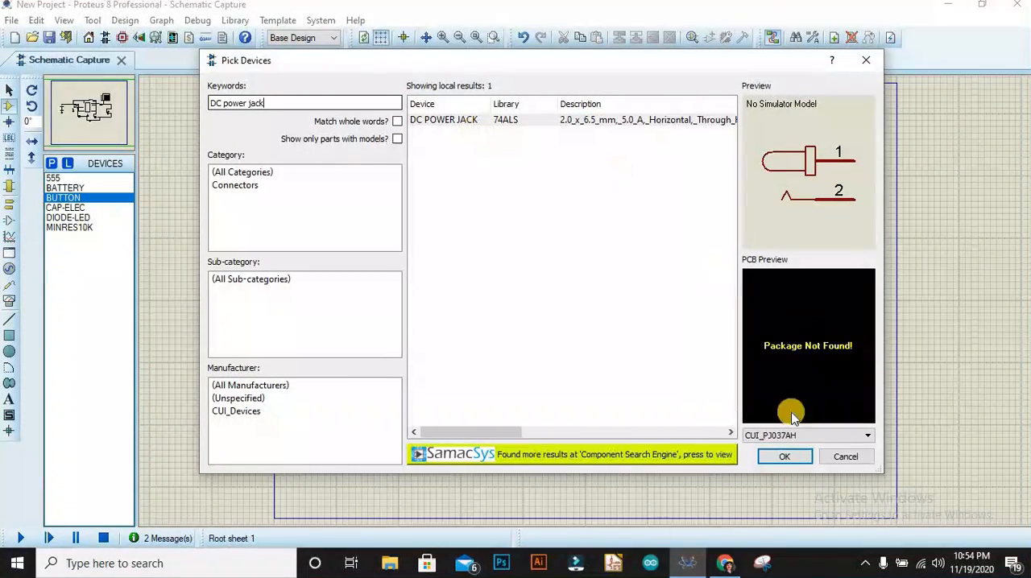
left_click(685, 454)
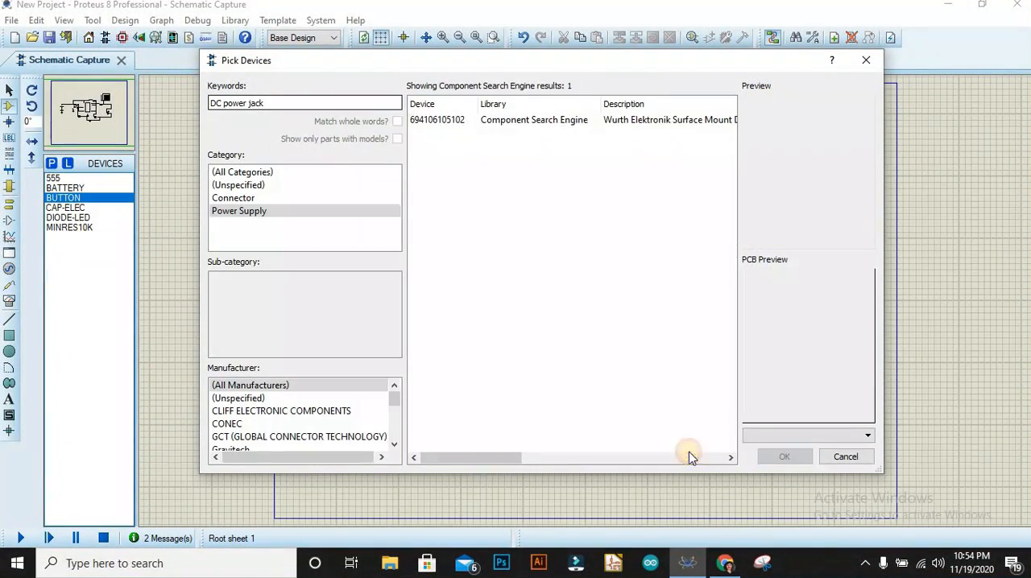
left_click(564, 121)
left_click(775, 458)
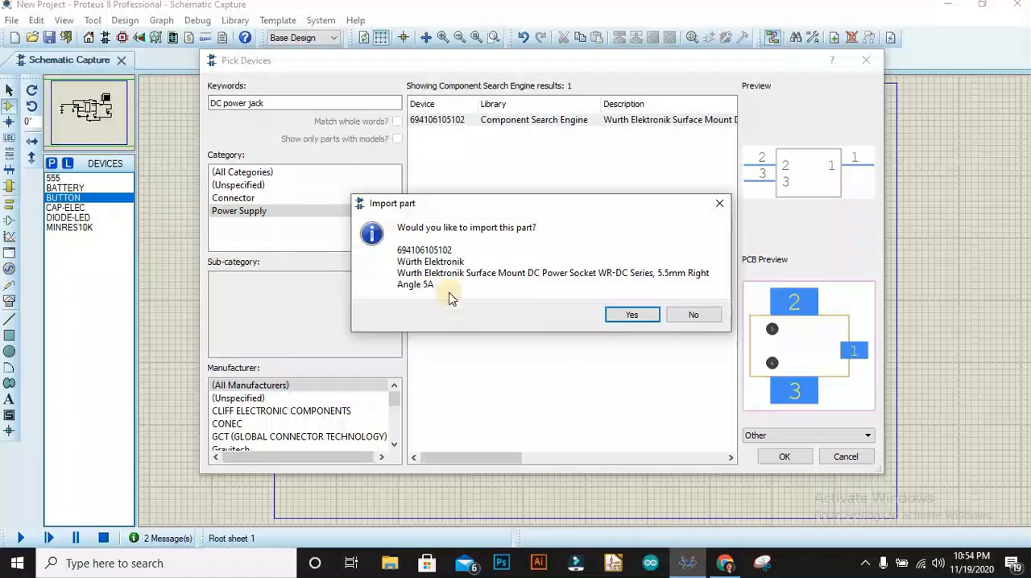
left_click(624, 319)
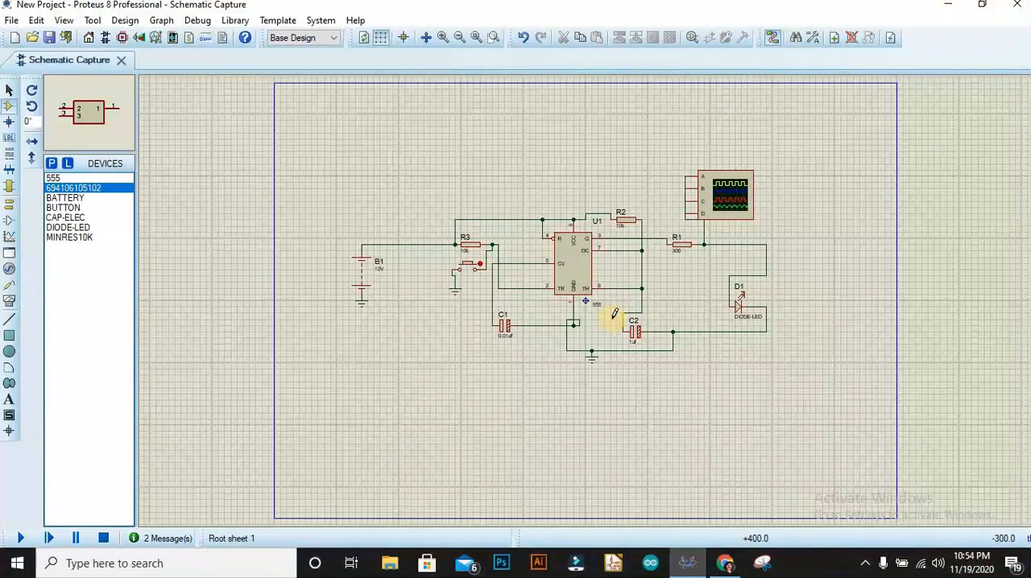
Place the DC power socket above battery B1 and wire its pins 2 and 3 to the battery's positive and negative terminals.
left_click(517, 169)
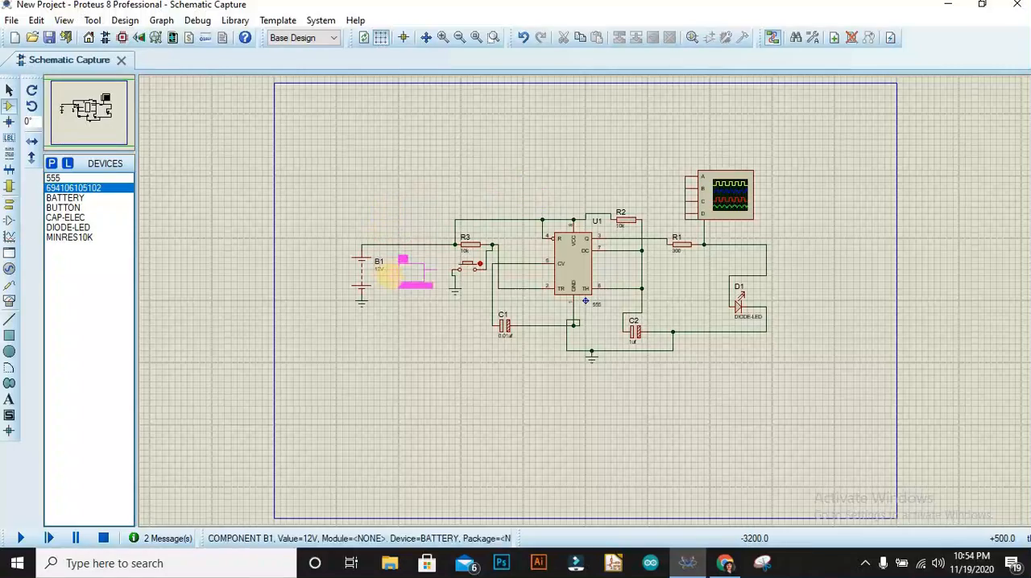
left_click(352, 166)
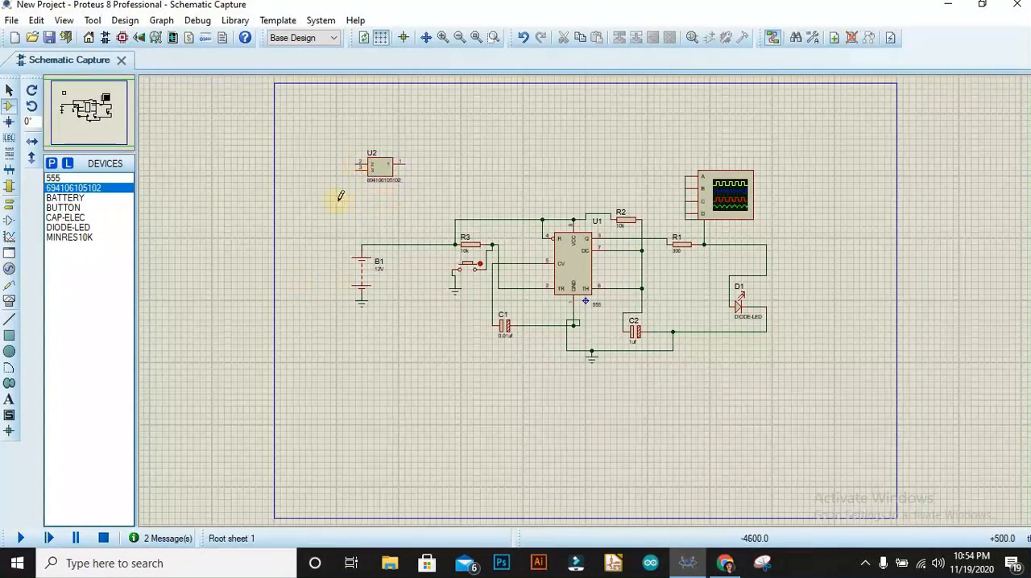
left_click(357, 164)
left_click(356, 244)
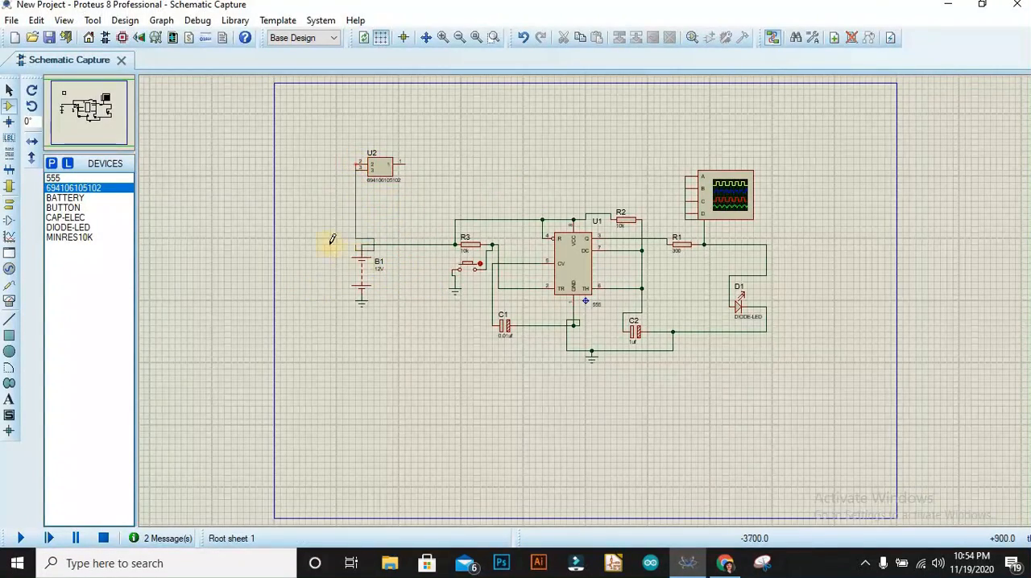
left_click(357, 169)
left_click(360, 297)
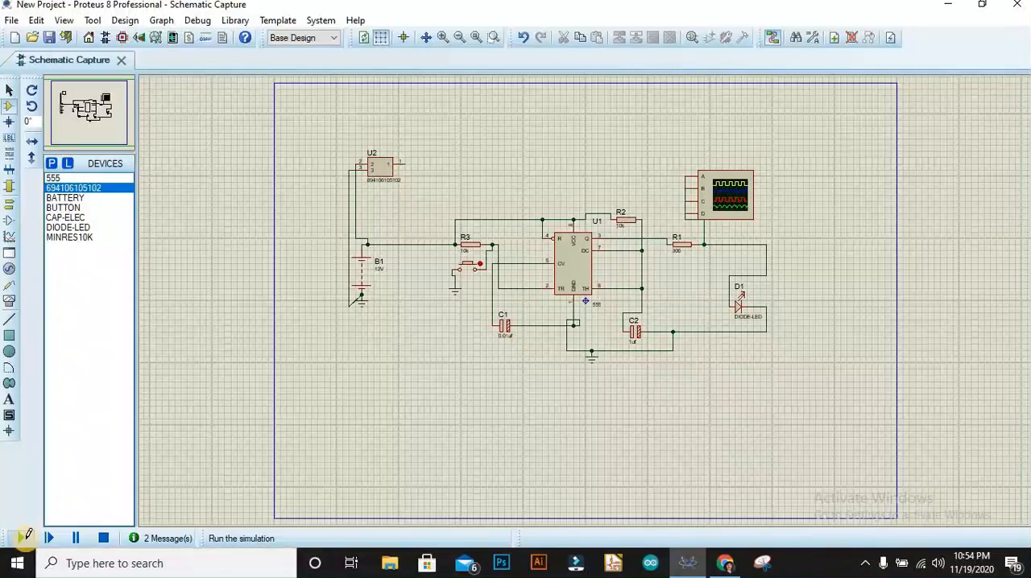
Try to run the simulation, and exclude power socket U2 from simulation while keeping it in the PCB layout.
left_click(24, 537)
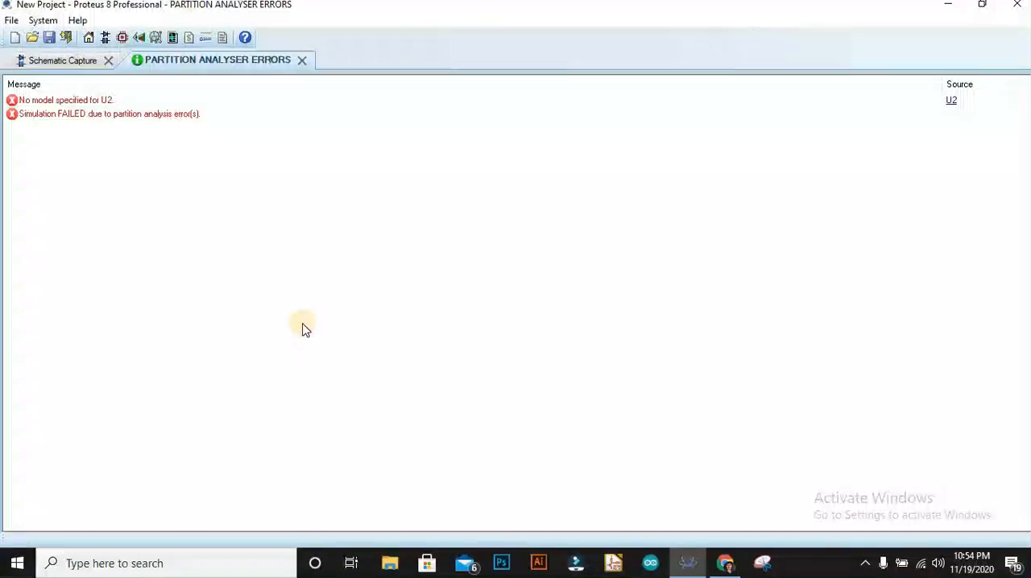
left_click(299, 60)
right_click(380, 163)
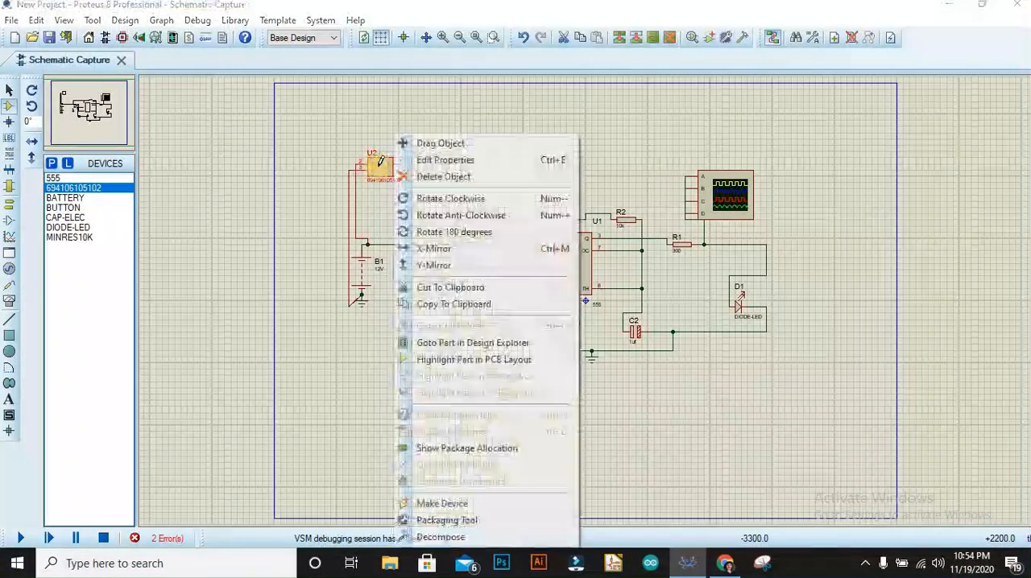
left_click(439, 161)
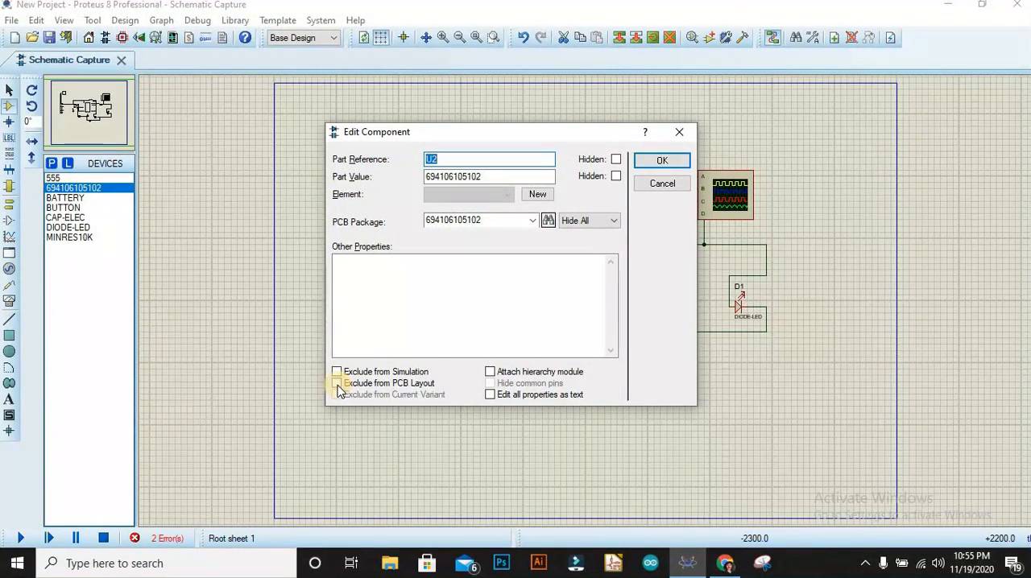
left_click(337, 383)
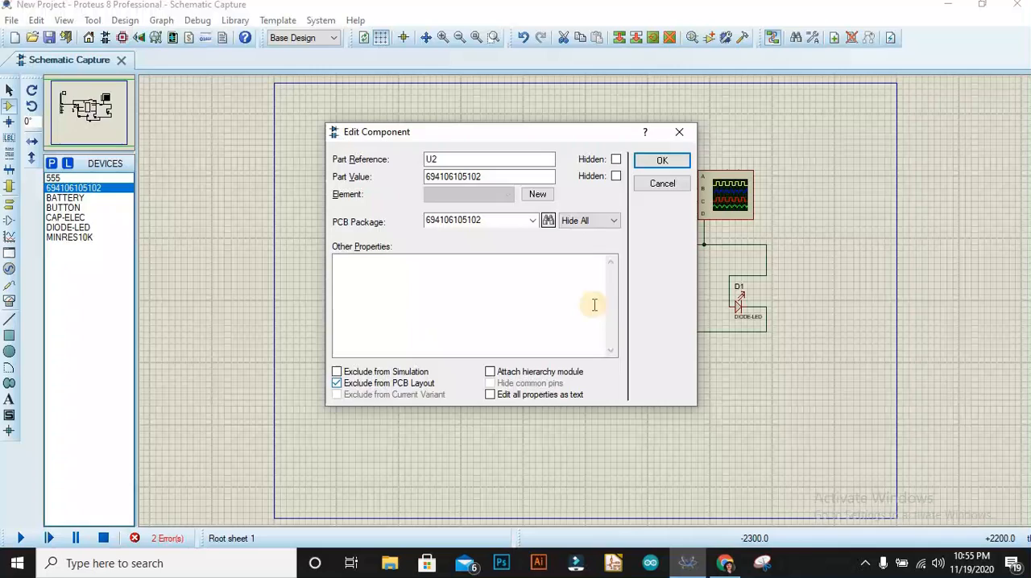
left_click(404, 372)
left_click(369, 385)
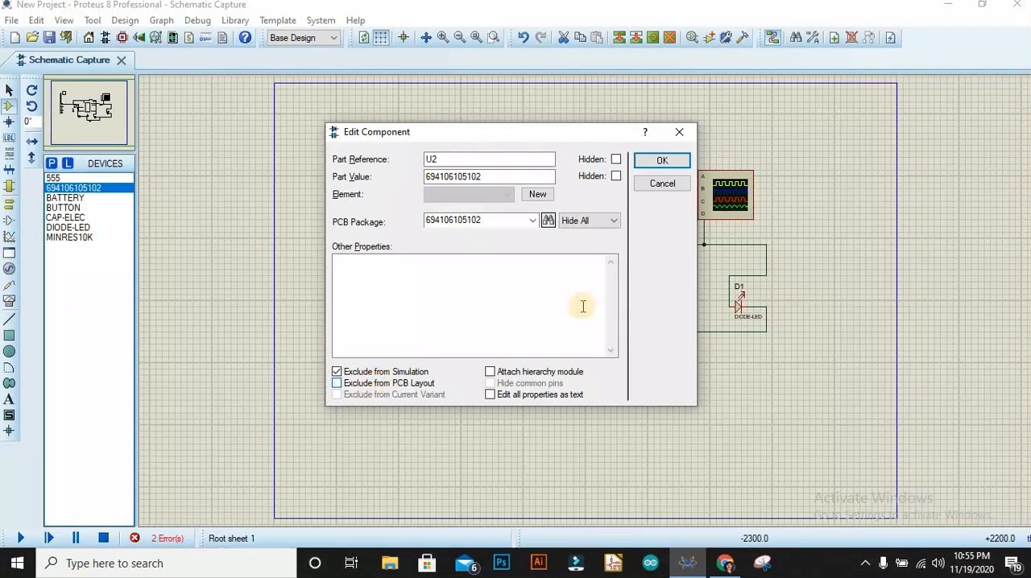
left_click(659, 162)
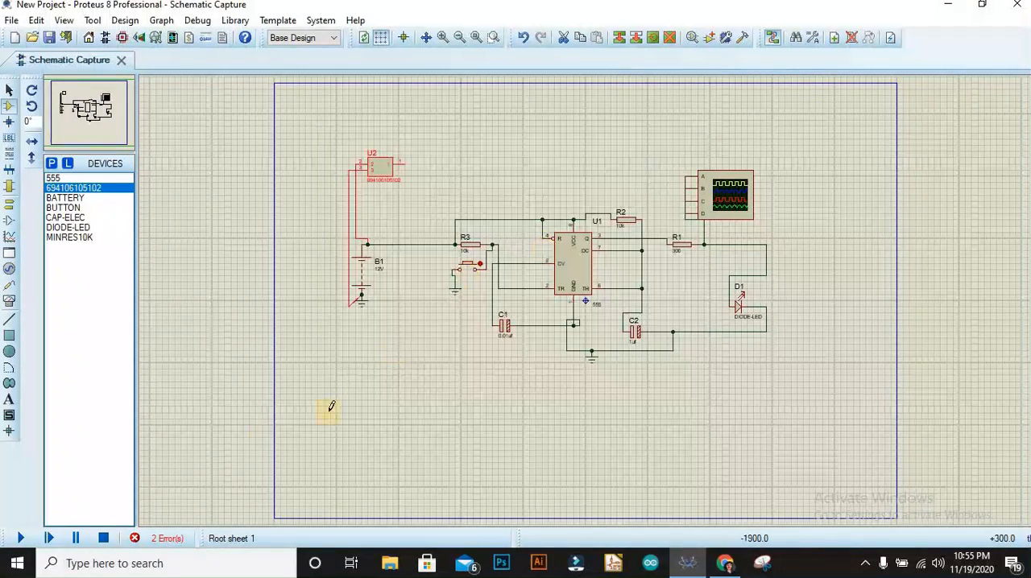
Run the simulation, operate the push button to check the circuit with the power socket connected, and stop it.
left_click(20, 538)
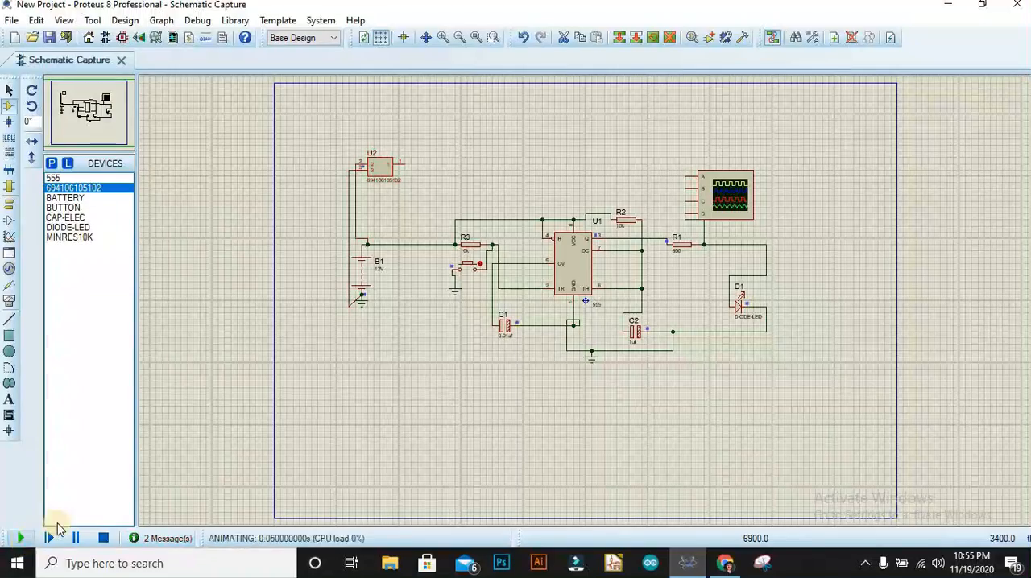
left_click(471, 268)
left_click(103, 538)
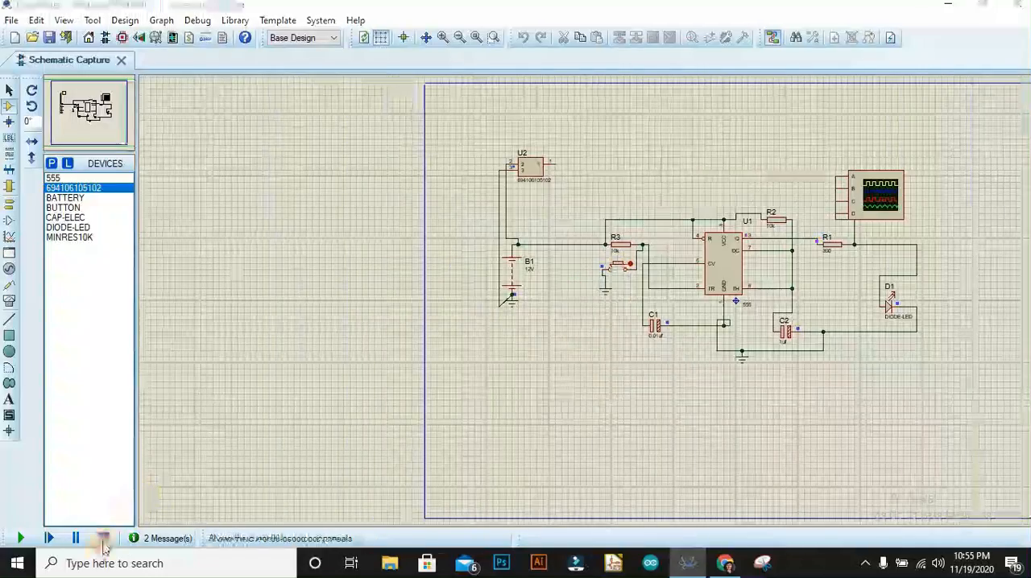
Search the device library for "led" and narrow the results to the Diodes category.
right_click(702, 383)
left_click(716, 393)
left_click(757, 184)
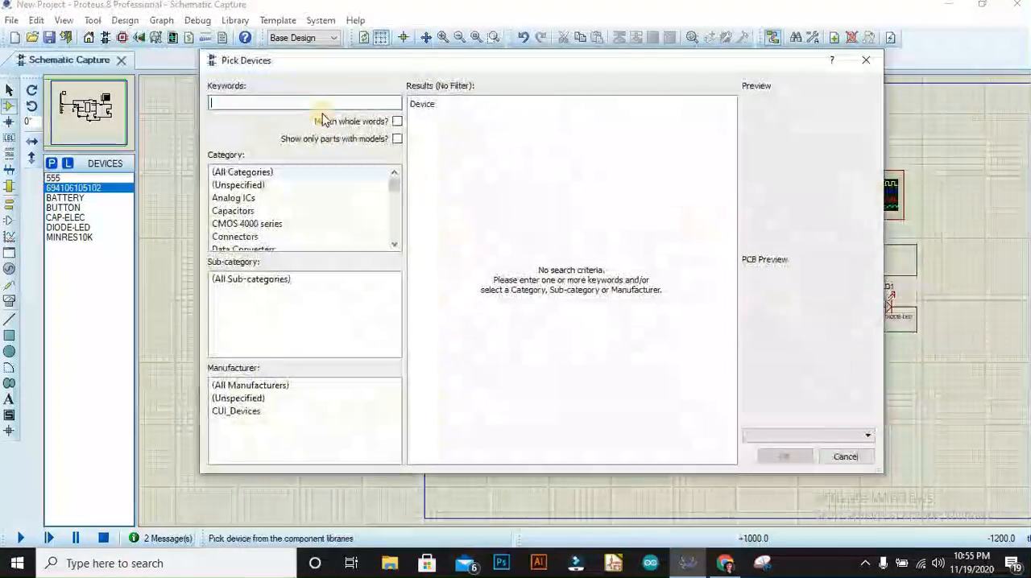
type("led ligth")
key("BackSpace")
key("BackSpace")
key("BackSpace")
key("BackSpace")
key("BackSpace")
key("BackSpace")
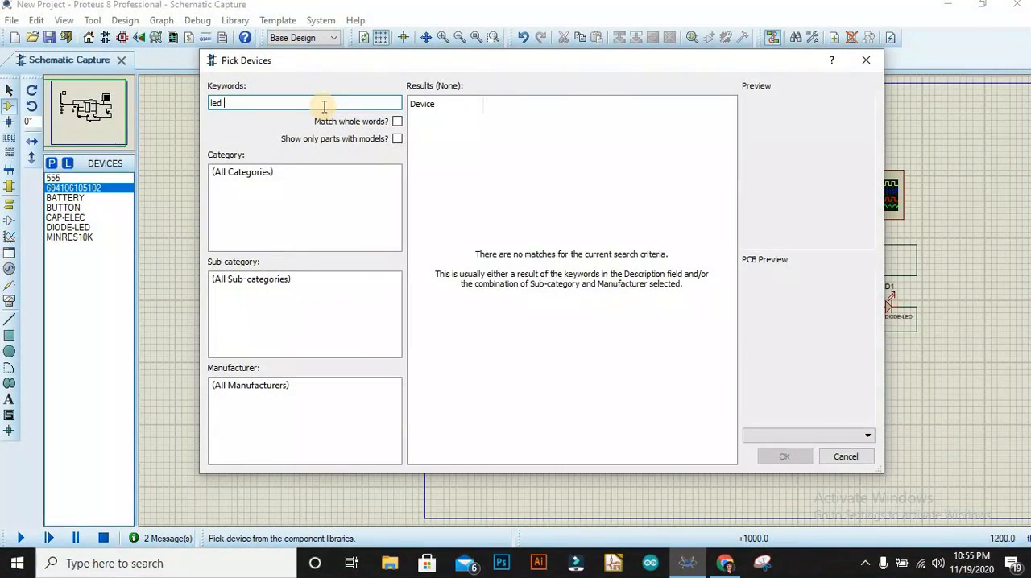
left_click(234, 198)
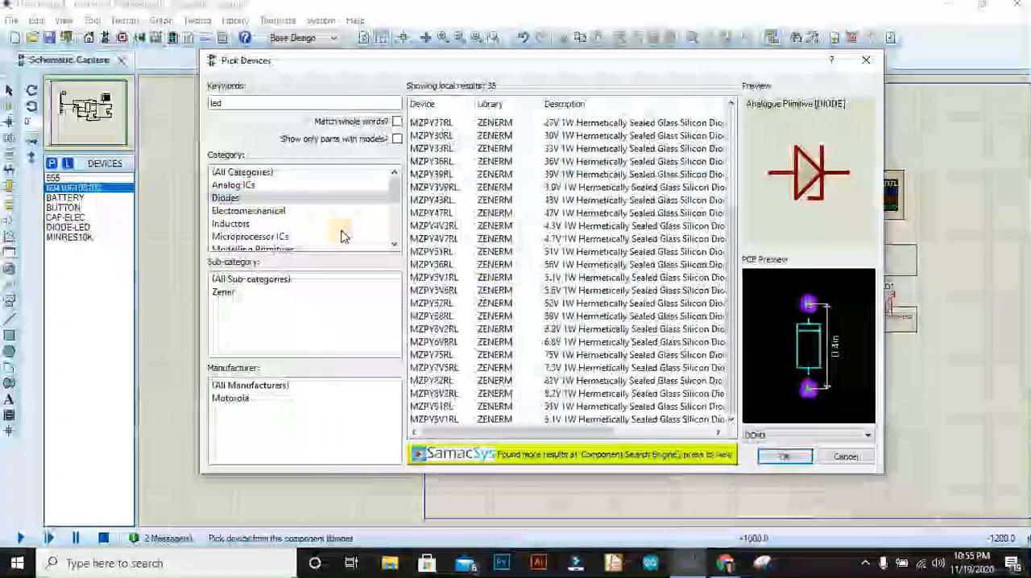
Search the device library for "light" and add the LDR and the animated LAMP to the project's devices.
left_click_drag(235, 103, 196, 105)
key("BackSpace")
type("light")
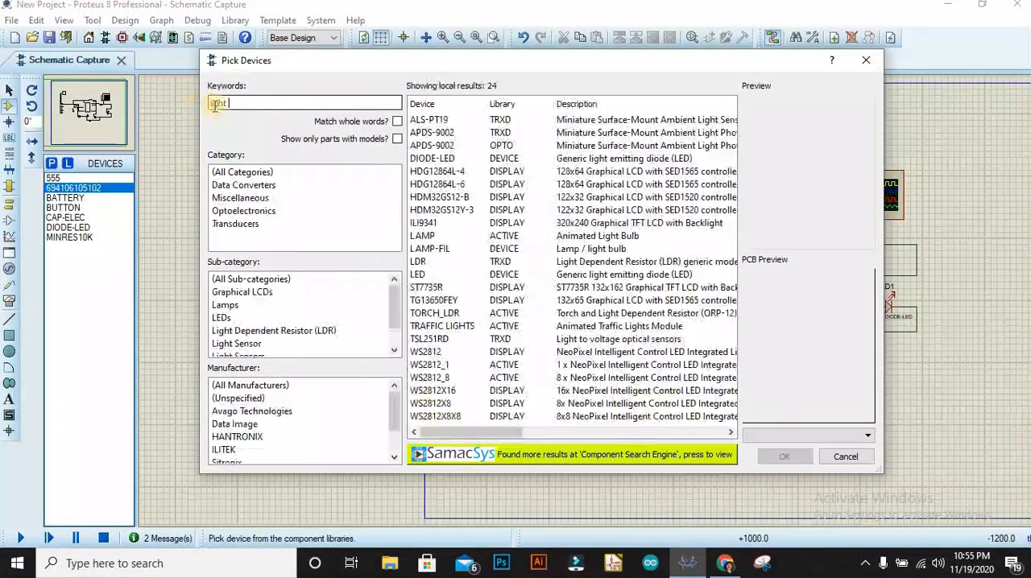
double_click(447, 263)
left_click(449, 273)
left_click(540, 263)
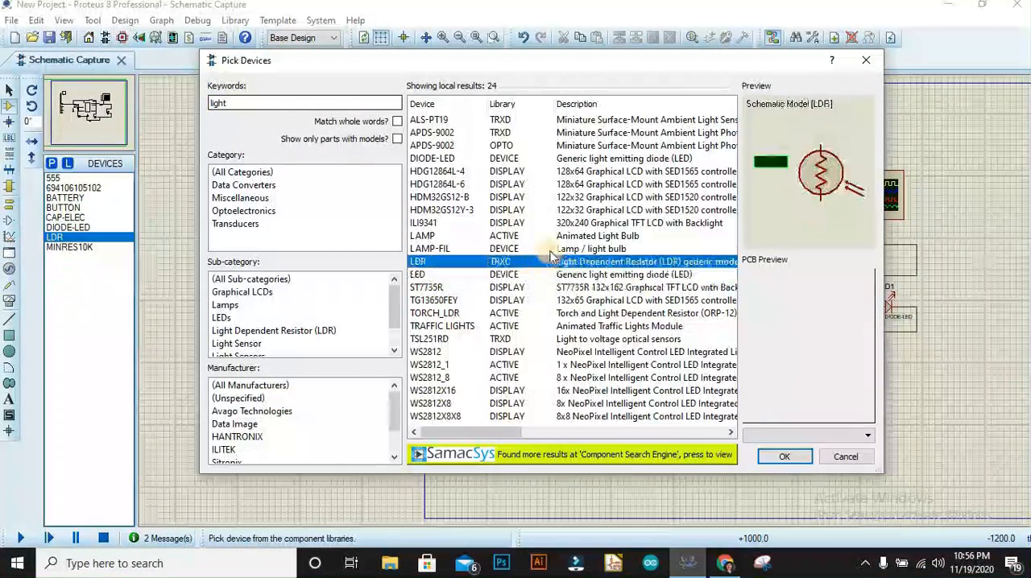
left_click(550, 250)
left_click(517, 235)
left_click(784, 456)
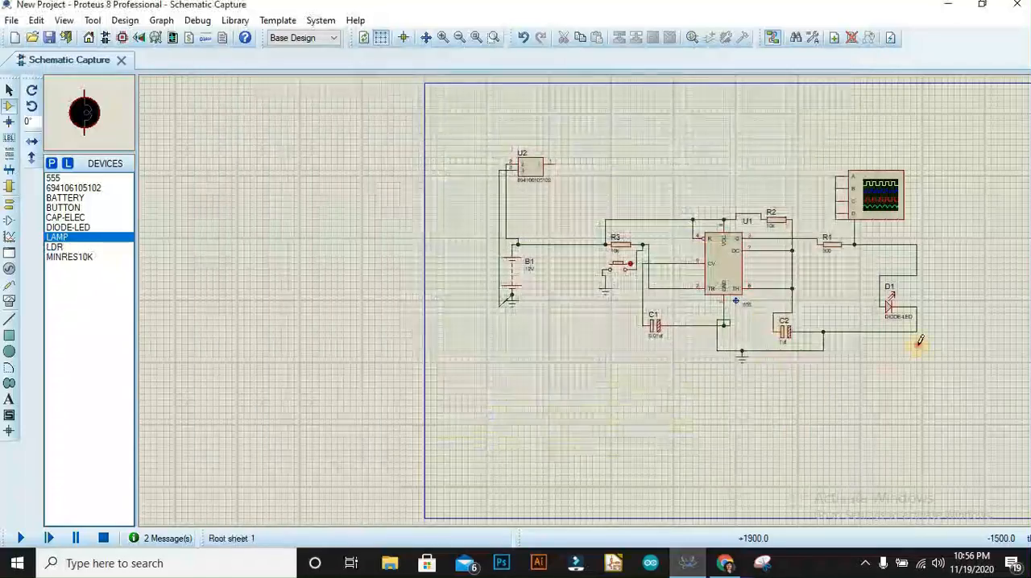
Place the lamp beside LED D1, connected in parallel with it, and check its component properties.
left_click(950, 295)
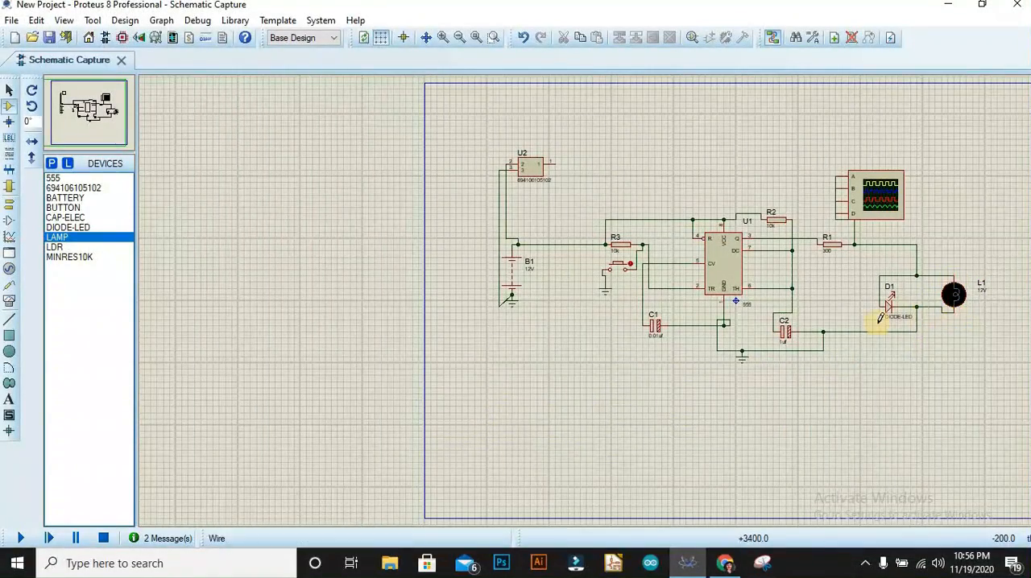
right_click(952, 295)
left_click(806, 159)
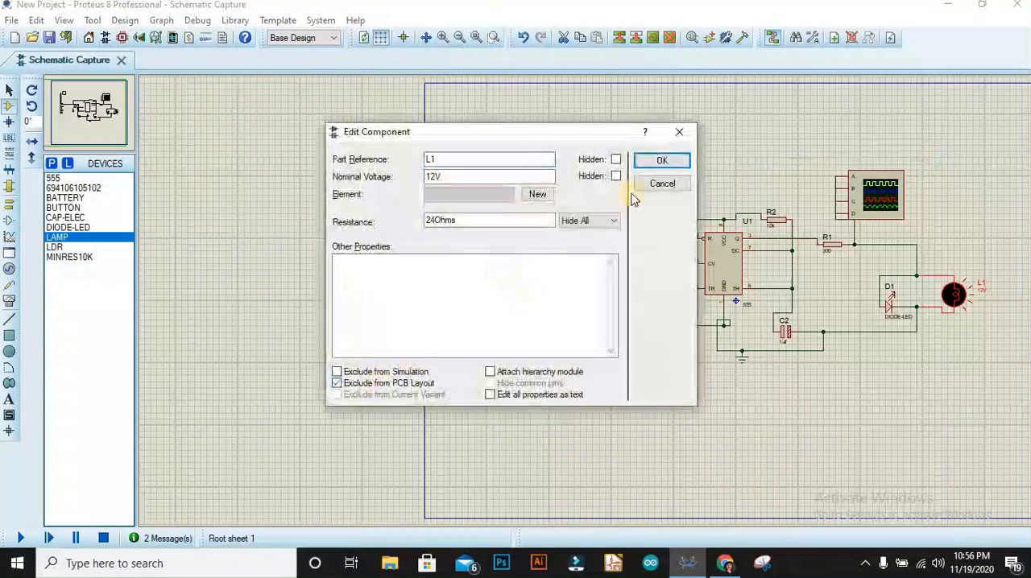
key("Return")
Run the simulation to check how the lamp responds to the push button, and stop it.
left_click(827, 296)
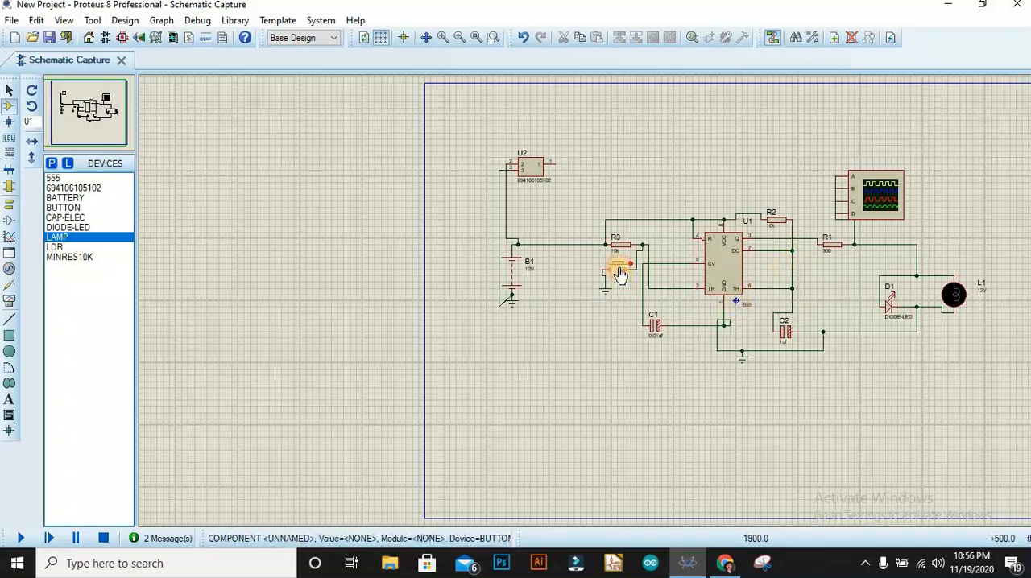
key("F12")
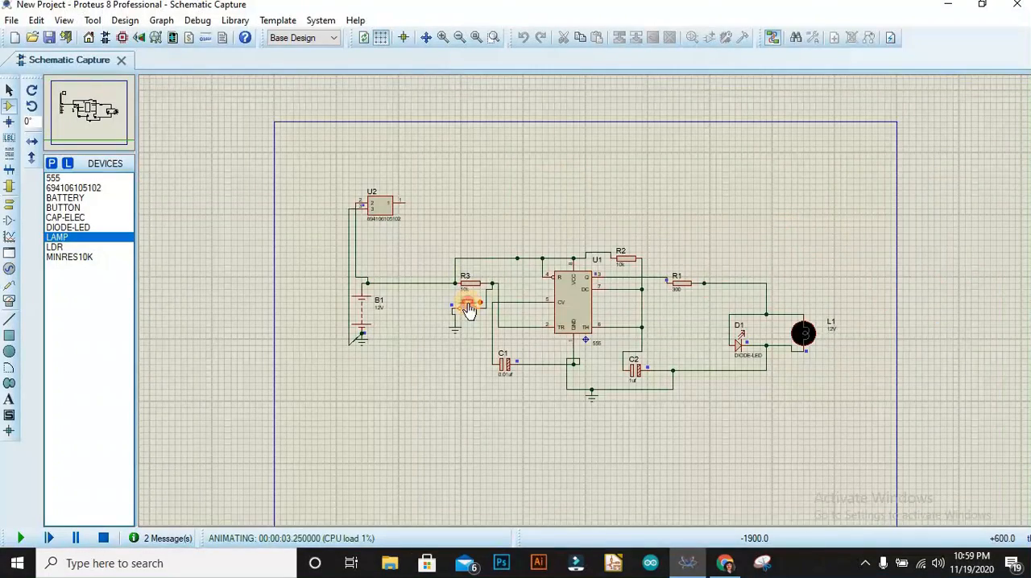
left_click(103, 538)
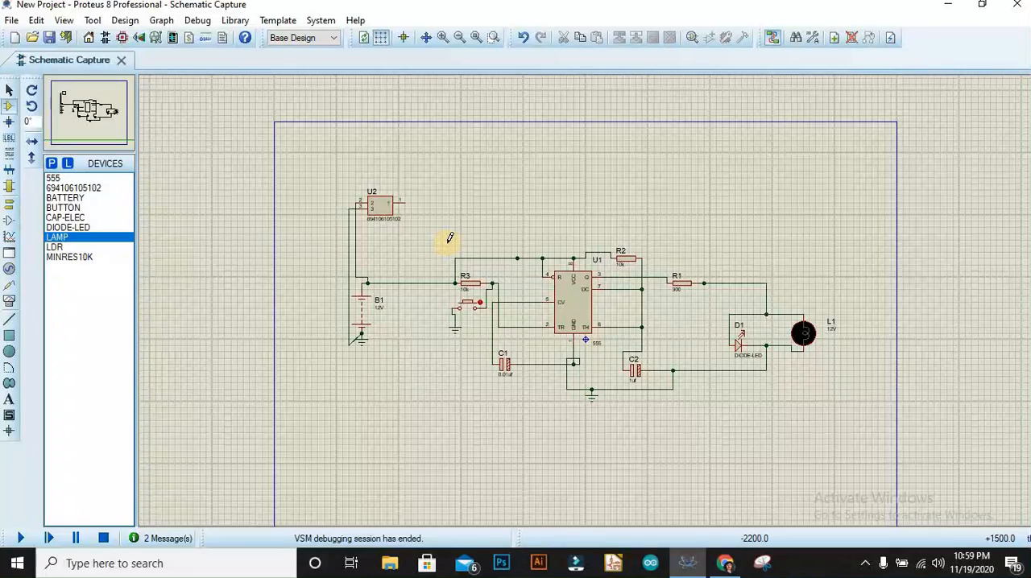
Open the project's PCB layout and try to auto-place all listed components before drawing a board outline.
left_click(122, 38)
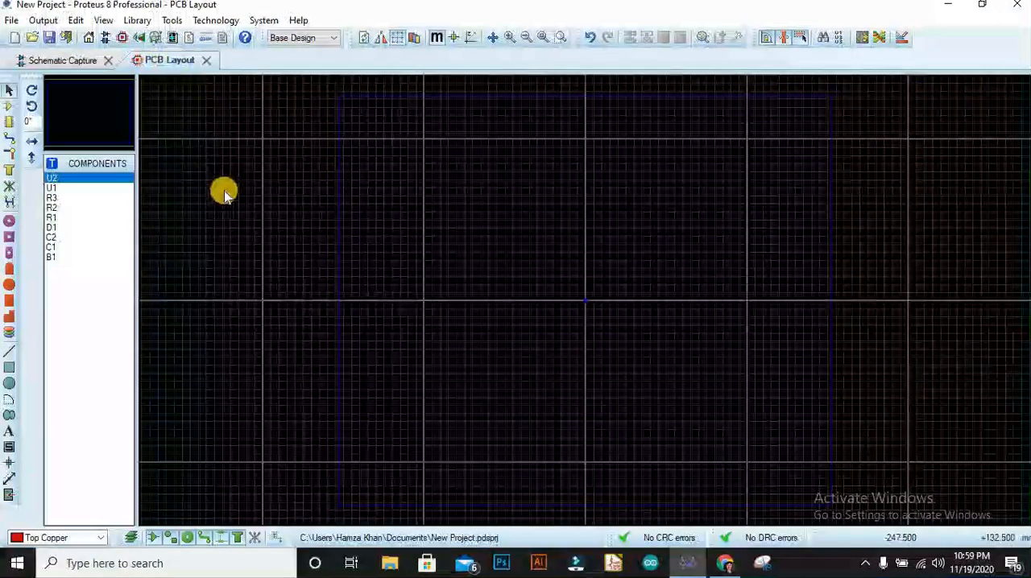
left_click(173, 22)
left_click(196, 272)
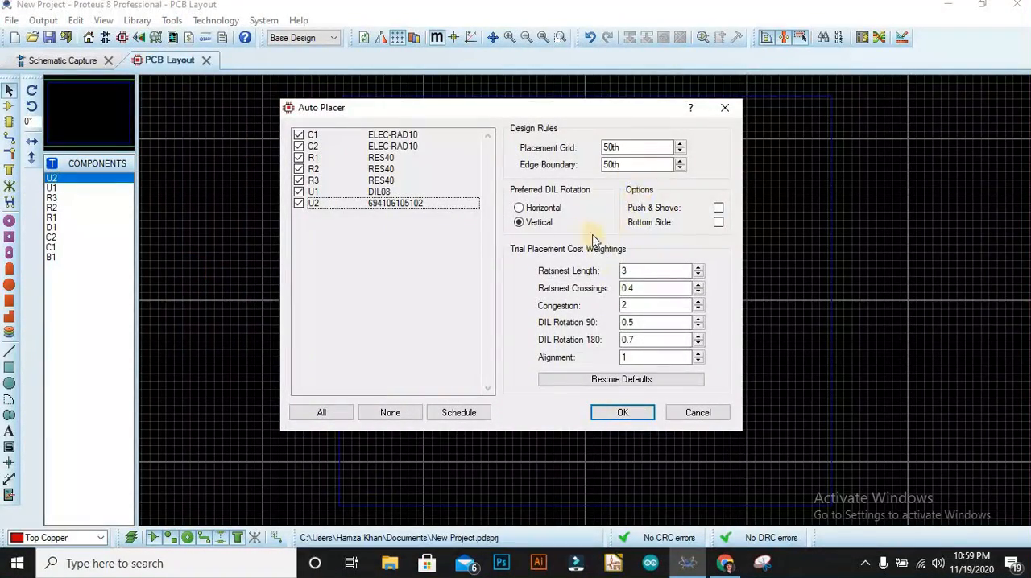
left_click(618, 414)
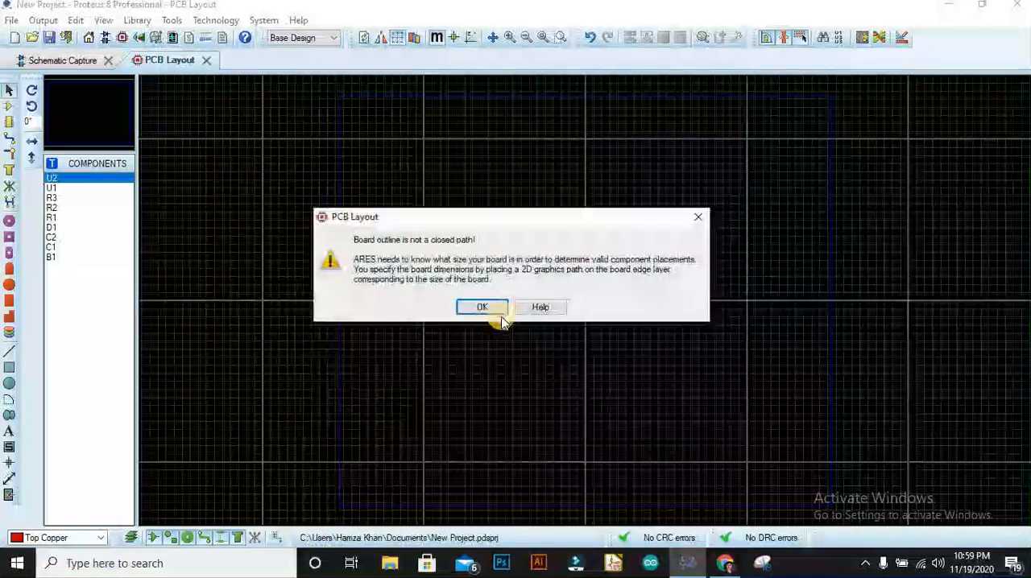
left_click(493, 309)
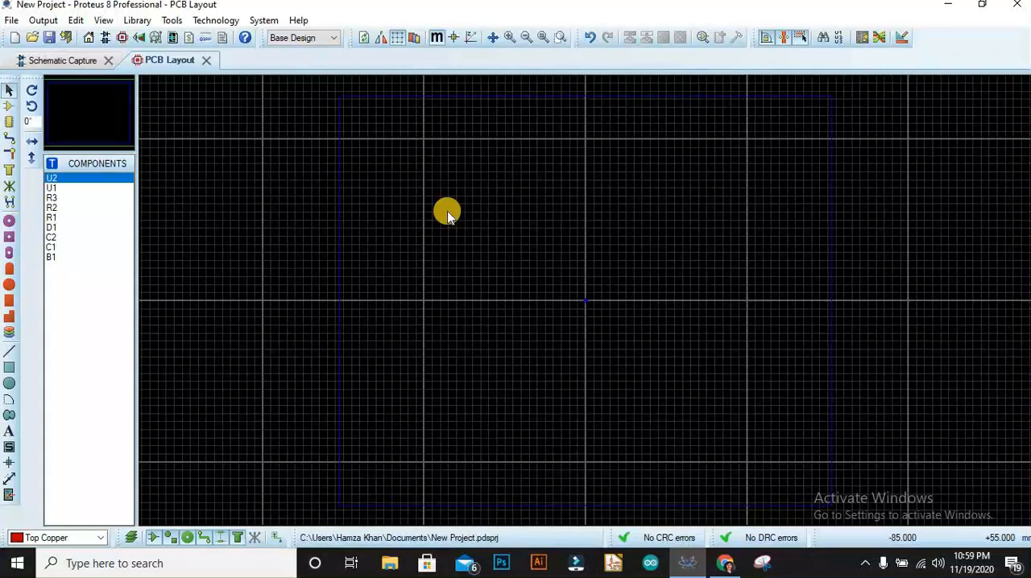
Draw a rectangular board outline on the Board Edge layer within the blue work area.
left_click(55, 538)
left_click(37, 527)
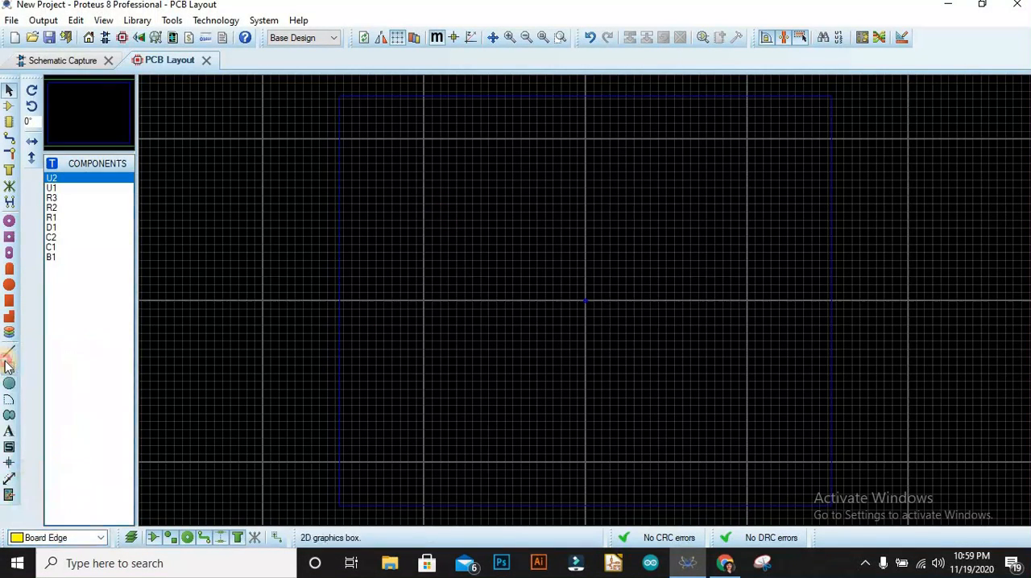
left_click(9, 368)
left_click_drag(400, 192, 651, 395)
right_click(564, 391)
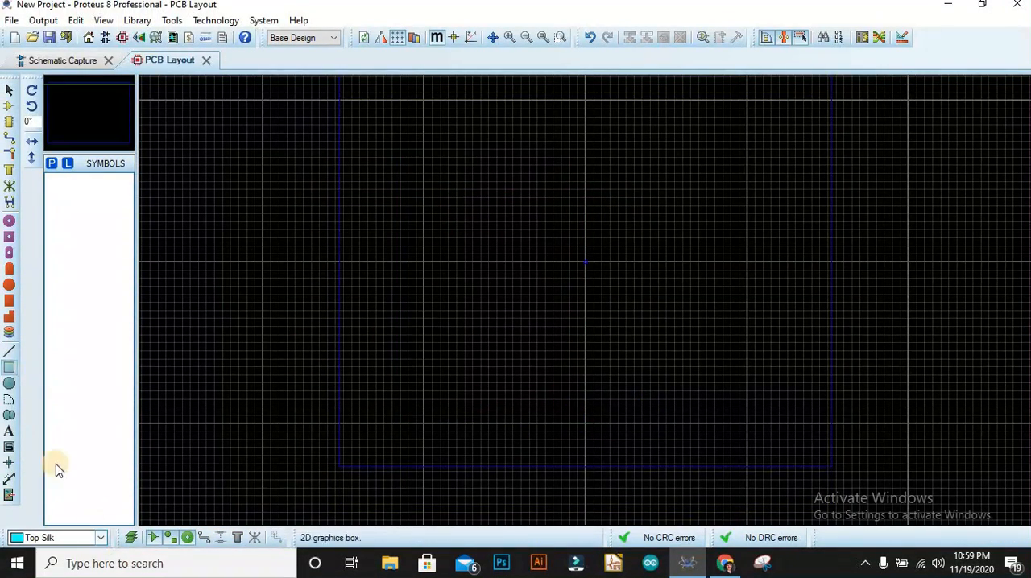
left_click(63, 537)
left_click(67, 523)
left_click(403, 161)
left_click(646, 394)
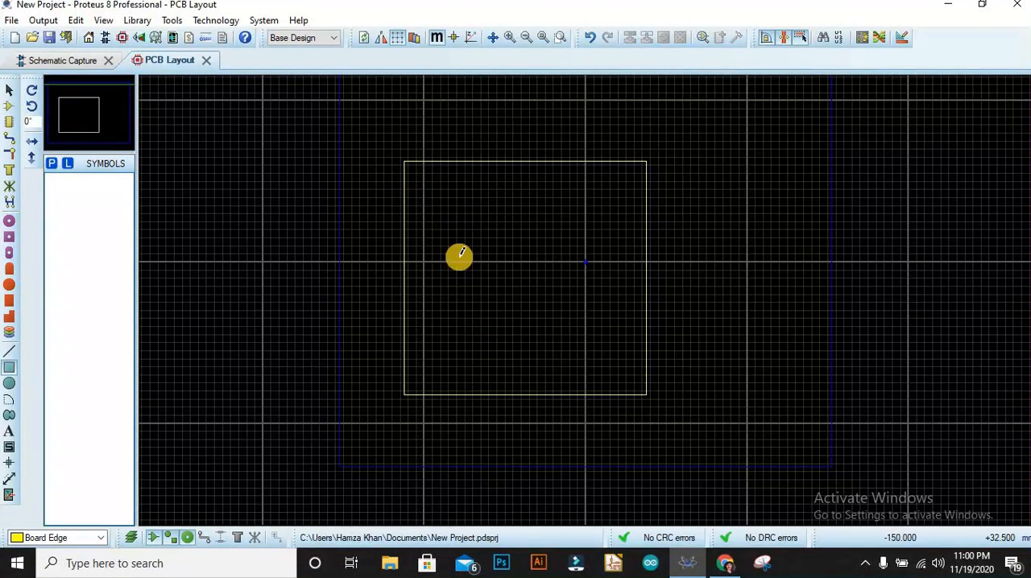
Auto-place all listed components inside the board outline using the default placement settings.
left_click(165, 20)
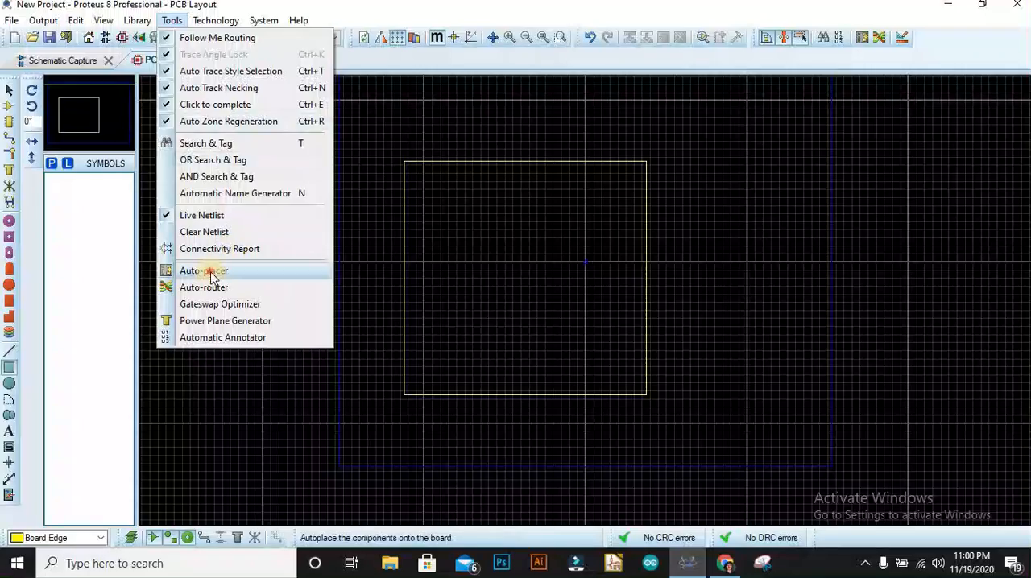
left_click(207, 270)
left_click(614, 414)
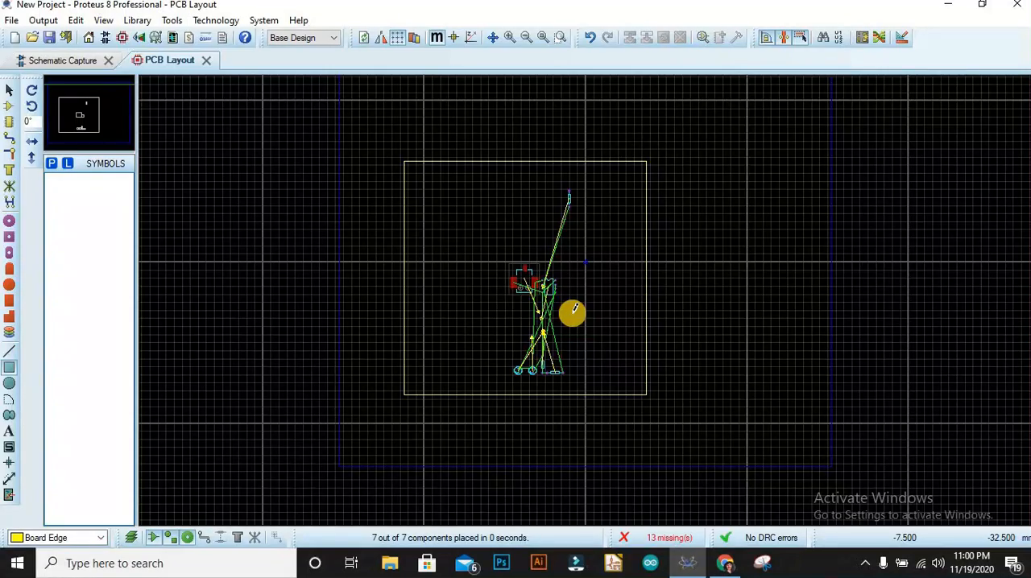
scroll(585, 298, "down", 1)
scroll(585, 299, "up", 3)
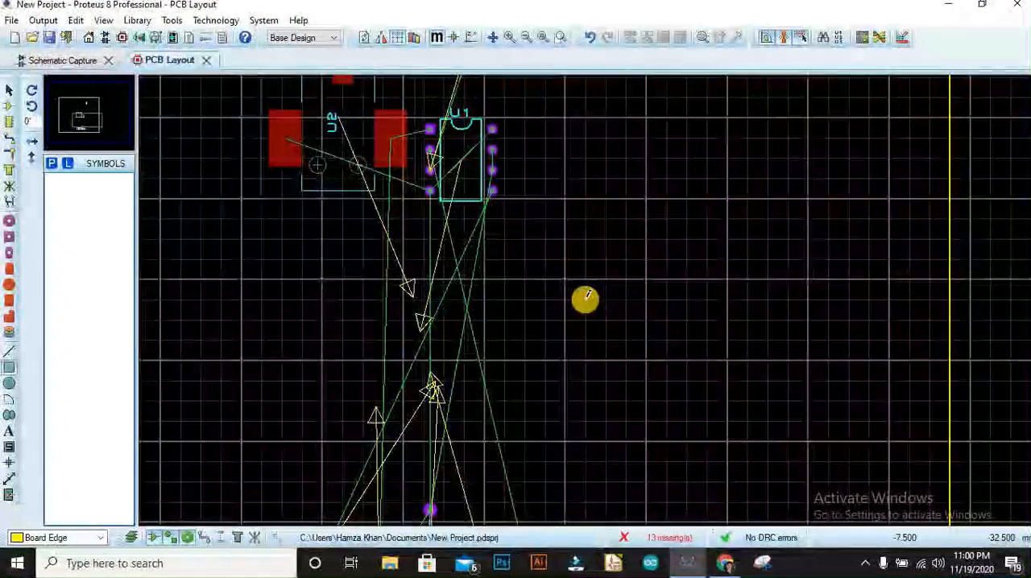
scroll(587, 297, "down", 2)
Move power socket U2 into the lower-left corner of the board outline, undoing the accidental label move.
left_click(9, 90)
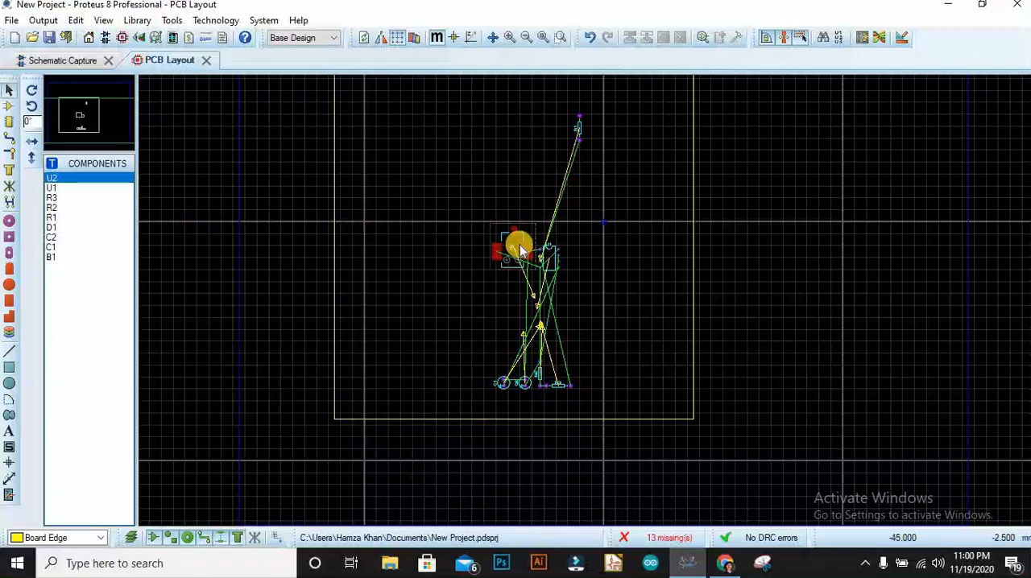
left_click(516, 247)
left_click_drag(512, 246, 315, 295)
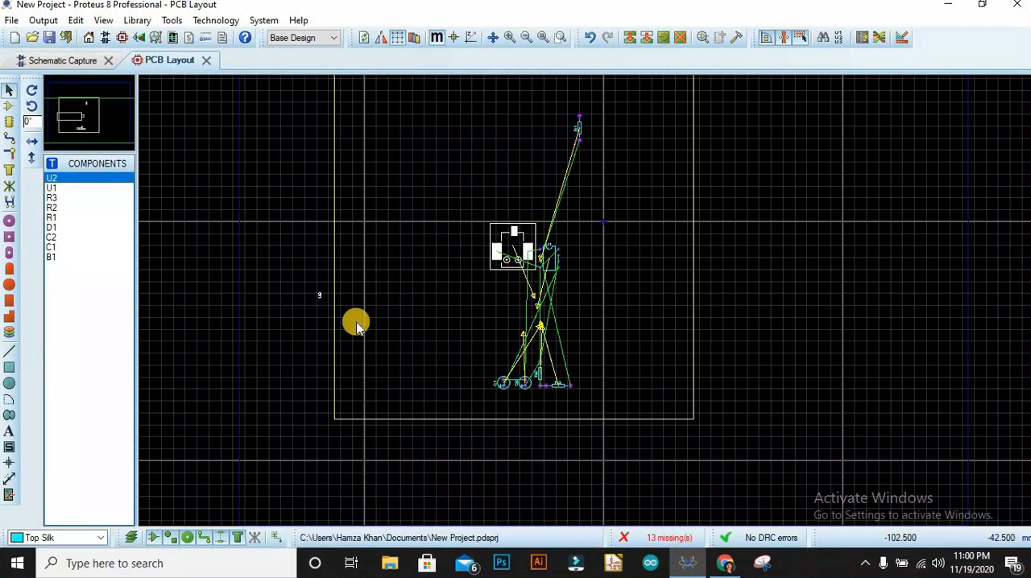
key("ctrl+z")
left_click_drag(518, 248, 351, 389)
scroll(369, 413, "up", 6)
scroll(558, 272, "down", 2)
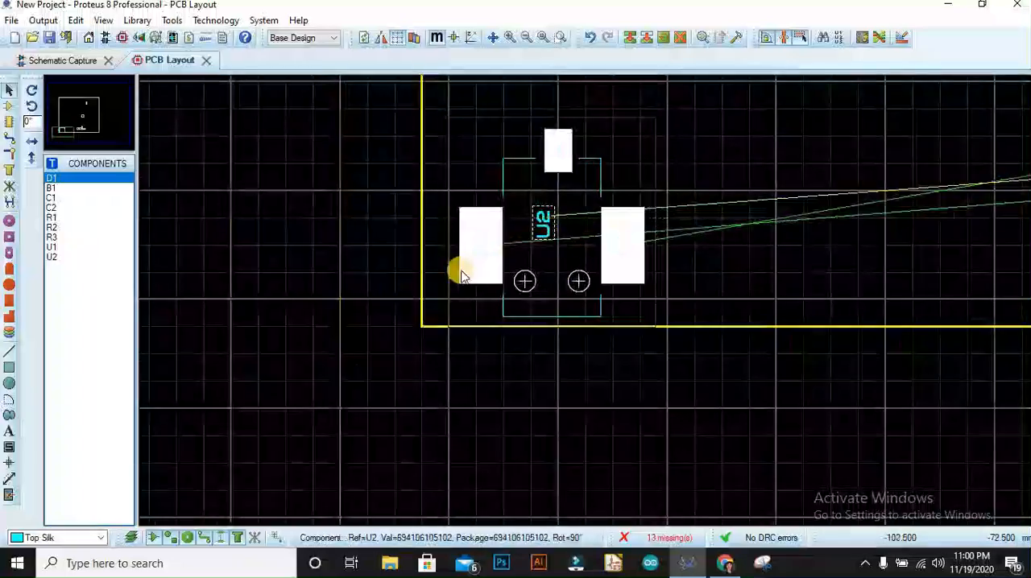
Move C1, C2, R2, R3 and U1 close together beside power socket U2.
scroll(585, 301, "down", 4)
scroll(553, 295, "up", 2)
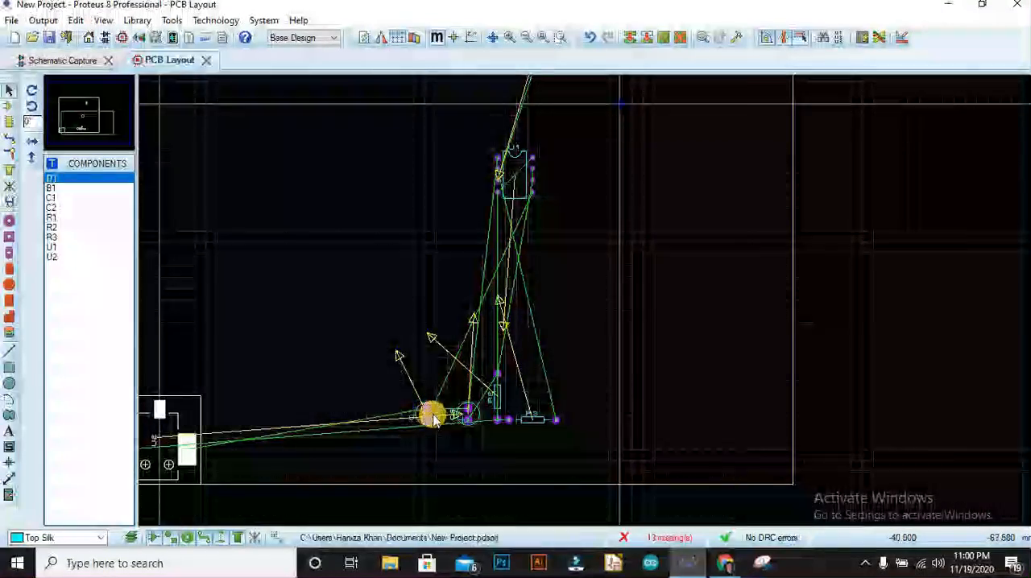
left_click_drag(431, 419, 219, 472)
left_click_drag(468, 417, 182, 373)
left_click_drag(501, 400, 225, 414)
left_click_drag(541, 420, 269, 426)
left_click_drag(510, 185, 262, 394)
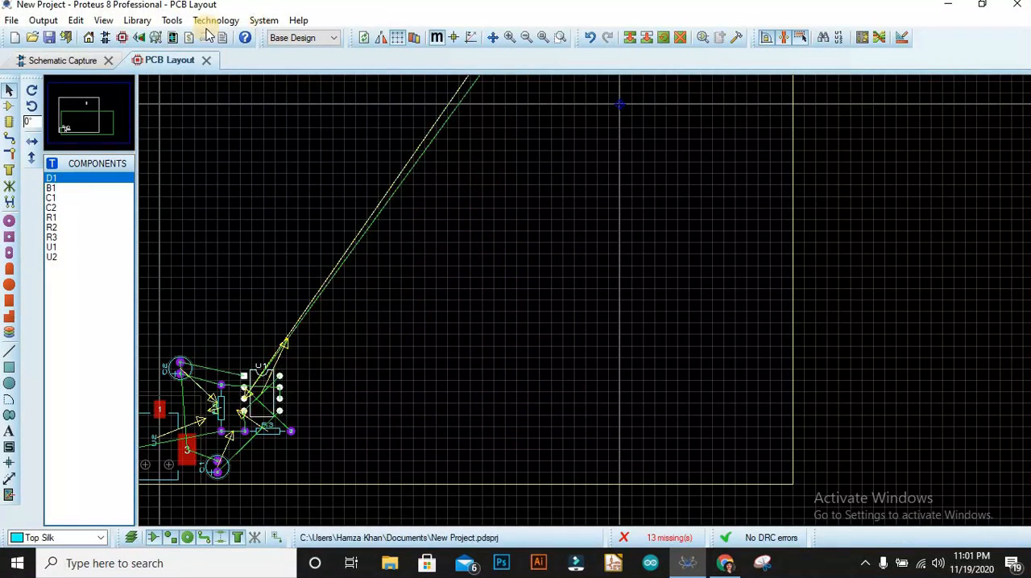
left_click(215, 20)
mouse_move(184, 29)
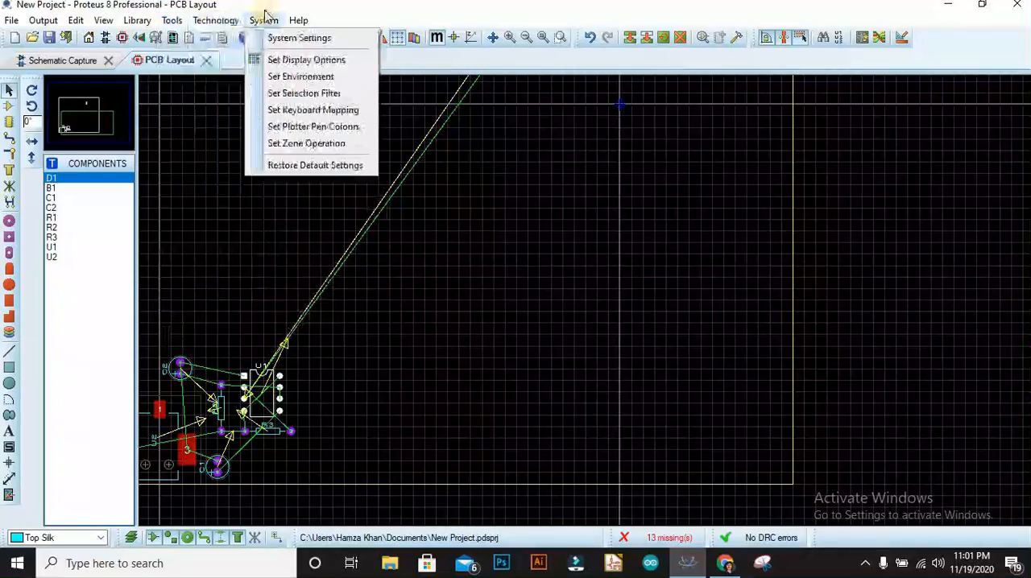
left_click(414, 259)
Delete the oversized board outline around the components.
scroll(457, 312, "down", 2)
scroll(424, 384, "up", 2)
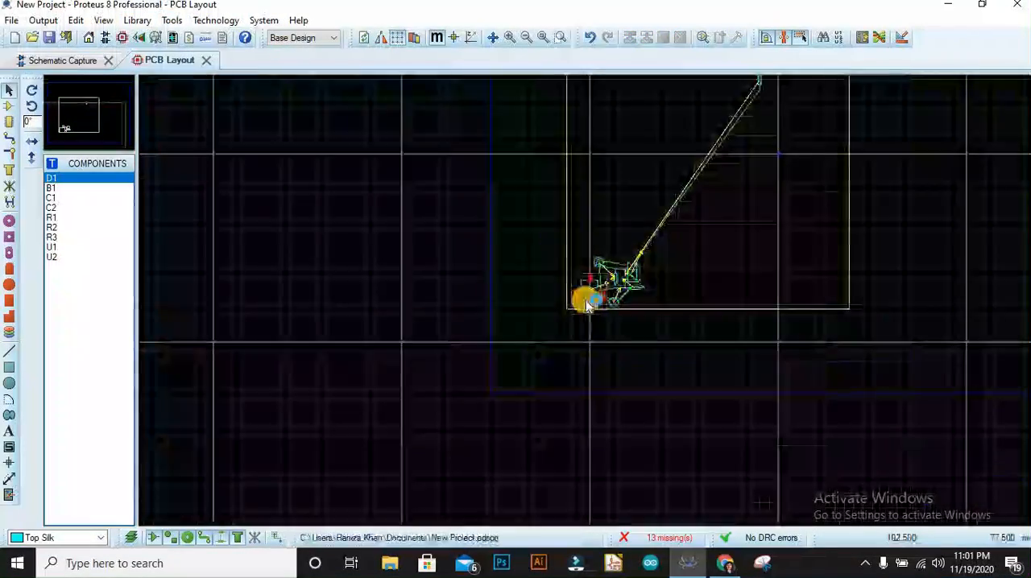
left_click(681, 315)
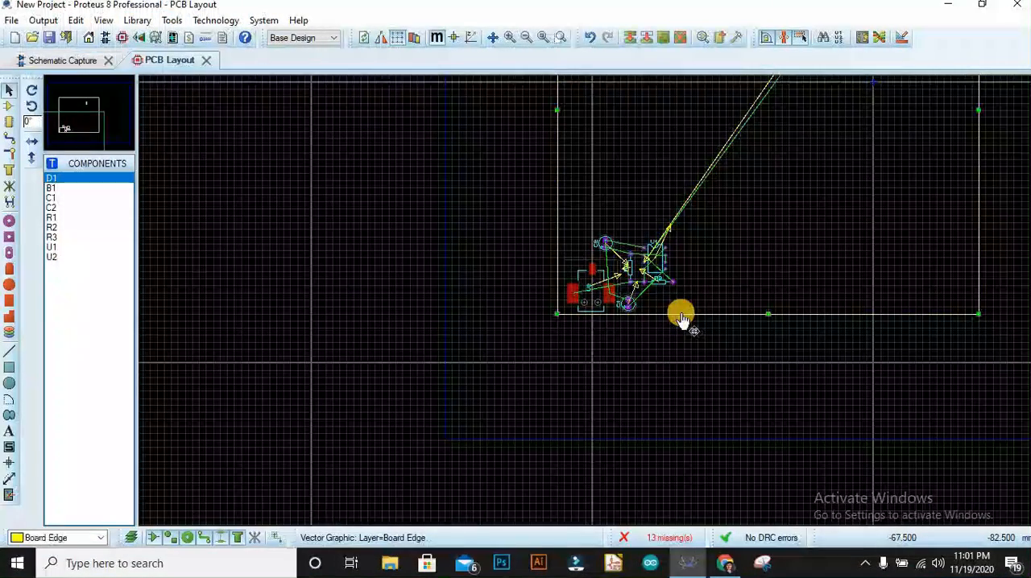
key("Delete")
Move the distant resistor R1 into the component cluster next to U1.
scroll(586, 300, "down", 2)
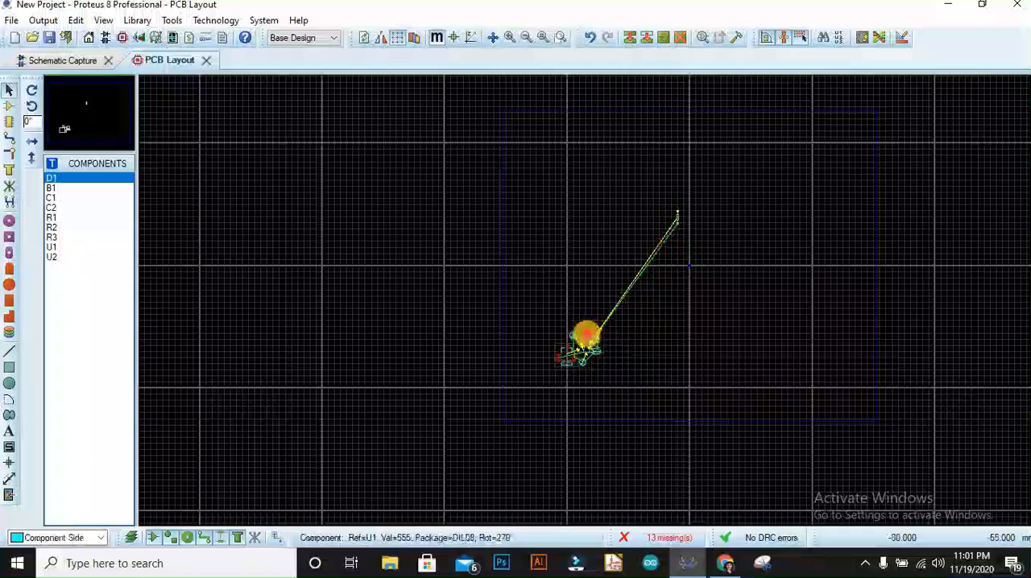
left_click_drag(677, 217, 678, 219)
left_click(618, 319)
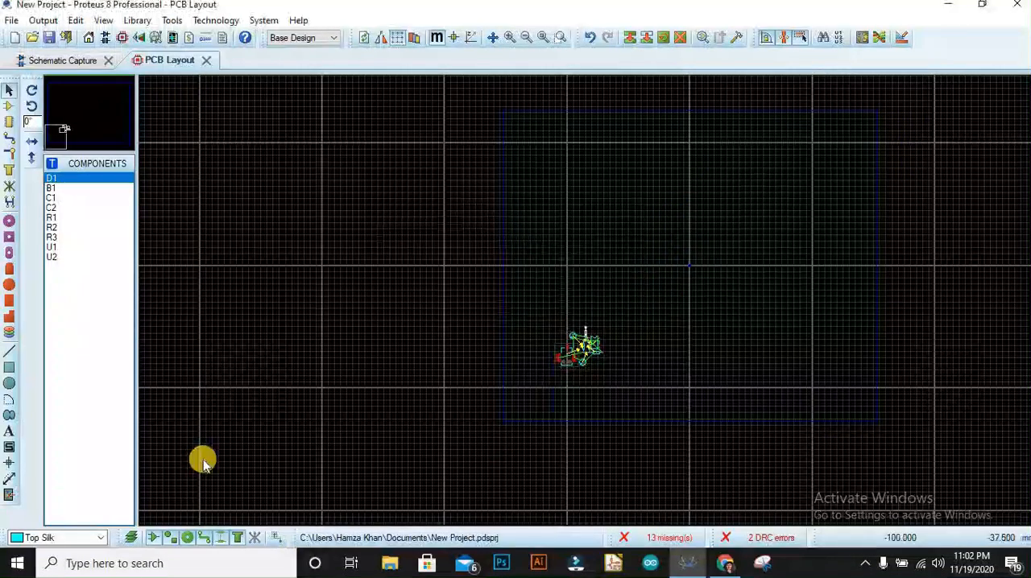
Draw a smaller rectangular outline on the Board Edge layer, closely enclosing the component cluster.
left_click(9, 368)
left_click(56, 537)
left_click(45, 507)
left_click_drag(552, 329, 612, 378)
scroll(596, 338, "up", 5)
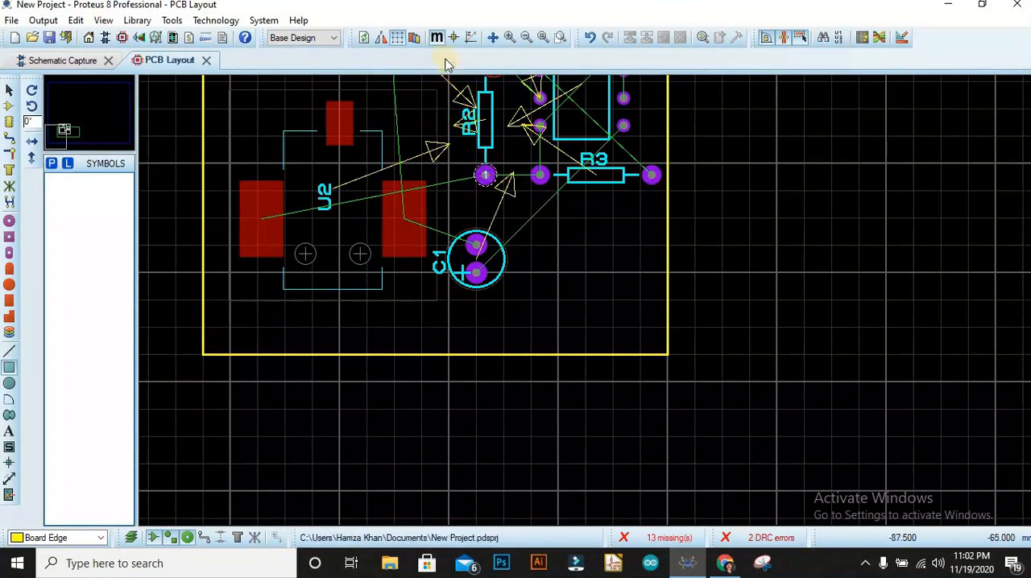
left_click(495, 37)
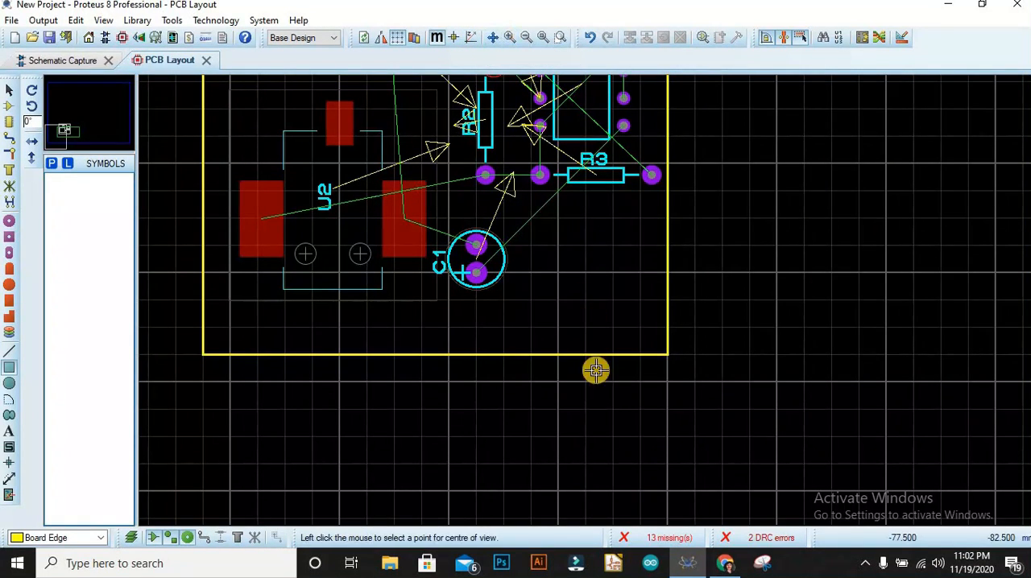
left_click(435, 110)
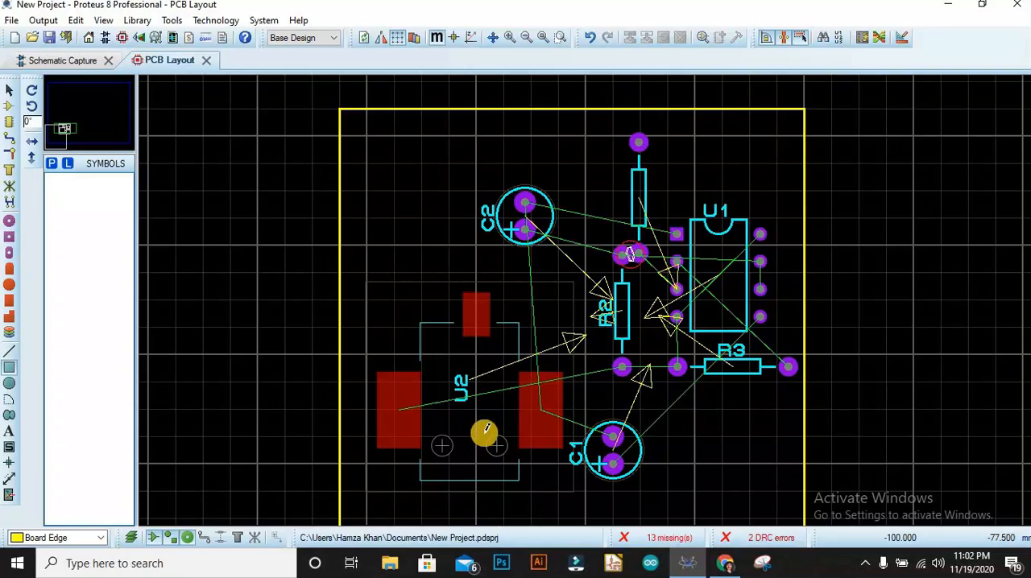
Rearrange the parts with U2 in the outline's lower-left corner, C1 and C2 stacked above it, and U1 beside the capacitors.
scroll(513, 390, "down", 2)
left_click(9, 90)
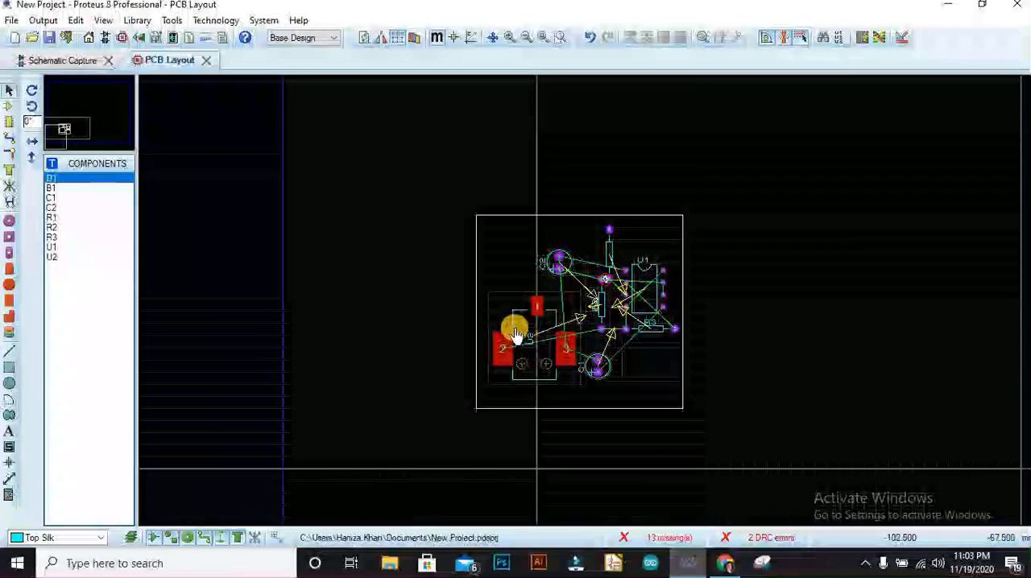
left_click(515, 334)
left_click_drag(515, 333, 502, 354)
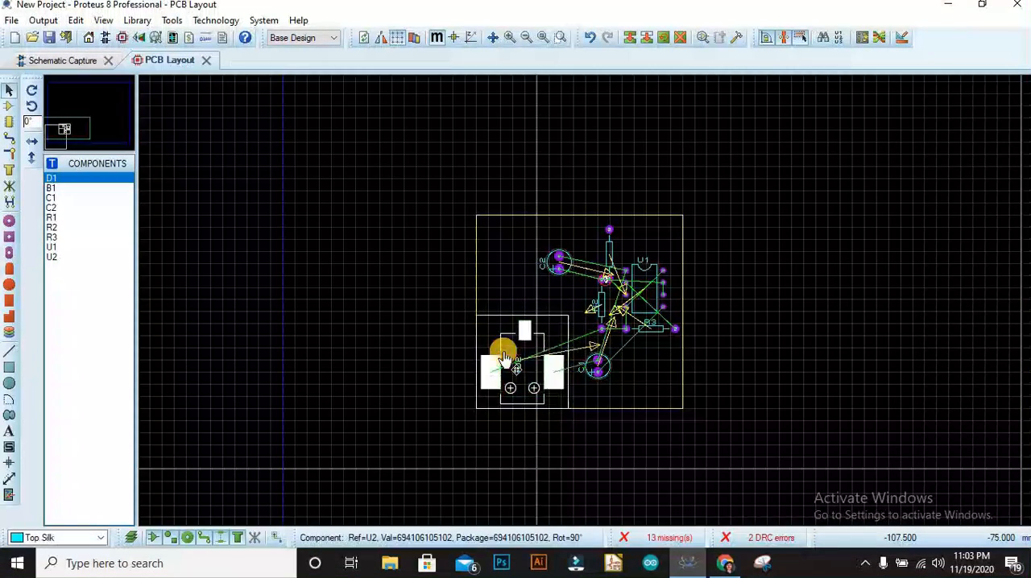
left_click_drag(603, 364, 504, 292)
left_click_drag(560, 266, 501, 260)
left_click_drag(646, 298, 573, 310)
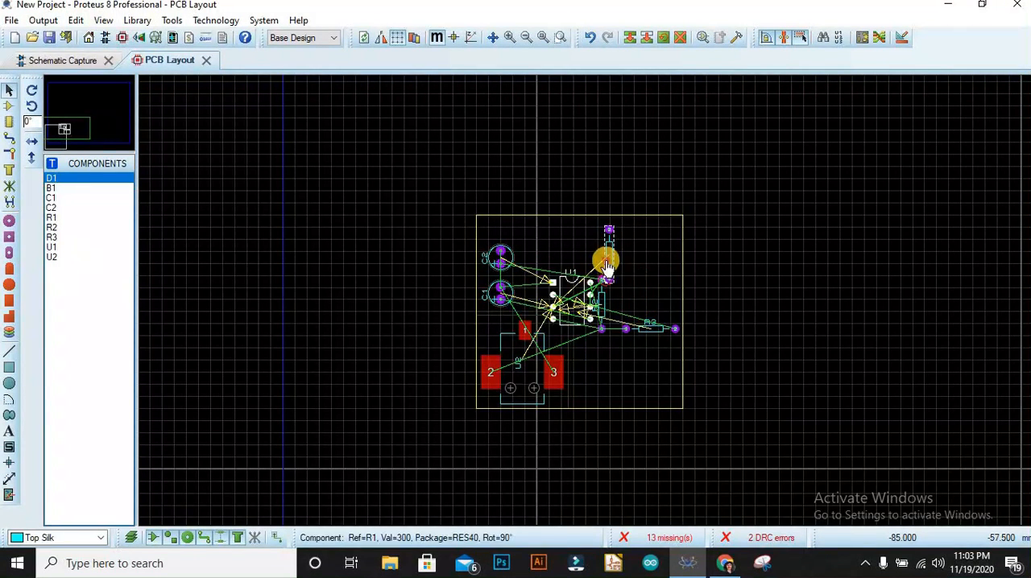
Arrange the resistors around U1, with R1 turned horizontal above it, R2 to its right and R3 below.
left_click_drag(608, 265, 560, 239)
right_click(566, 250)
left_click(572, 234)
left_click_drag(605, 308, 653, 284)
left_click_drag(663, 327, 608, 377)
double_click(662, 330)
left_click(598, 328)
Inspect the component arrangement and ratsnest connections on the board, and return to the schematic.
scroll(586, 299, "down", 1)
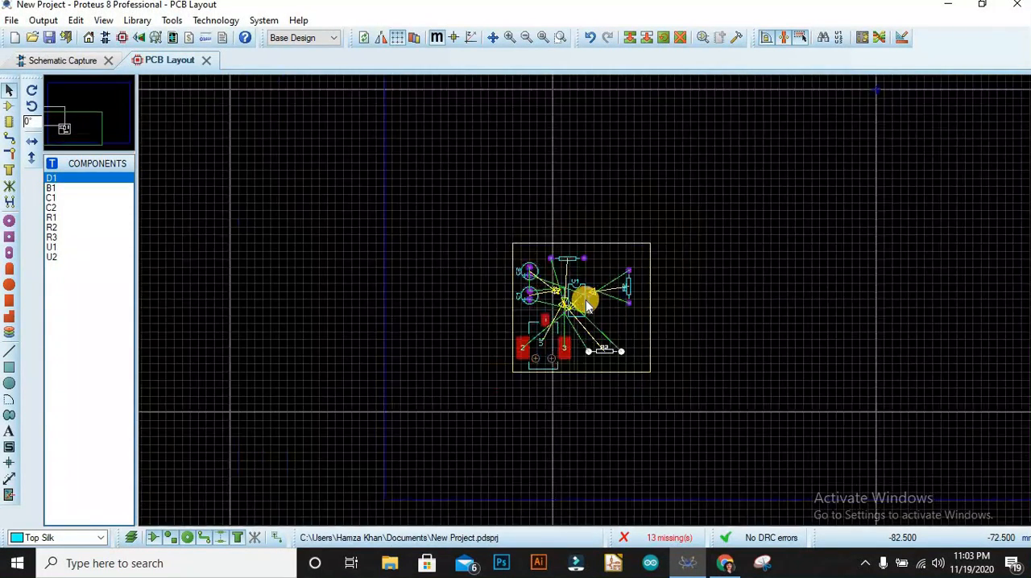
scroll(586, 302, "up", 2)
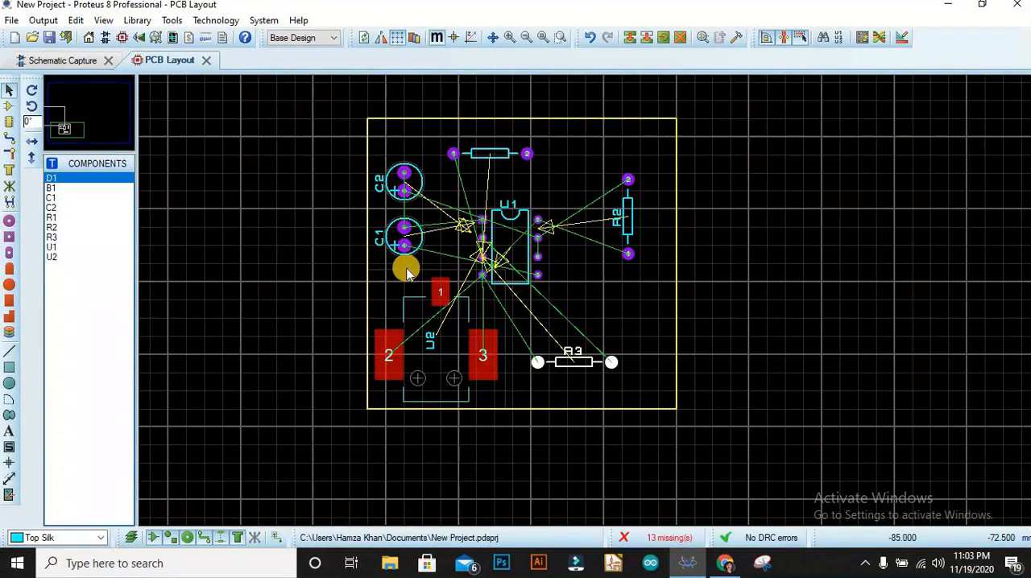
left_click(403, 236)
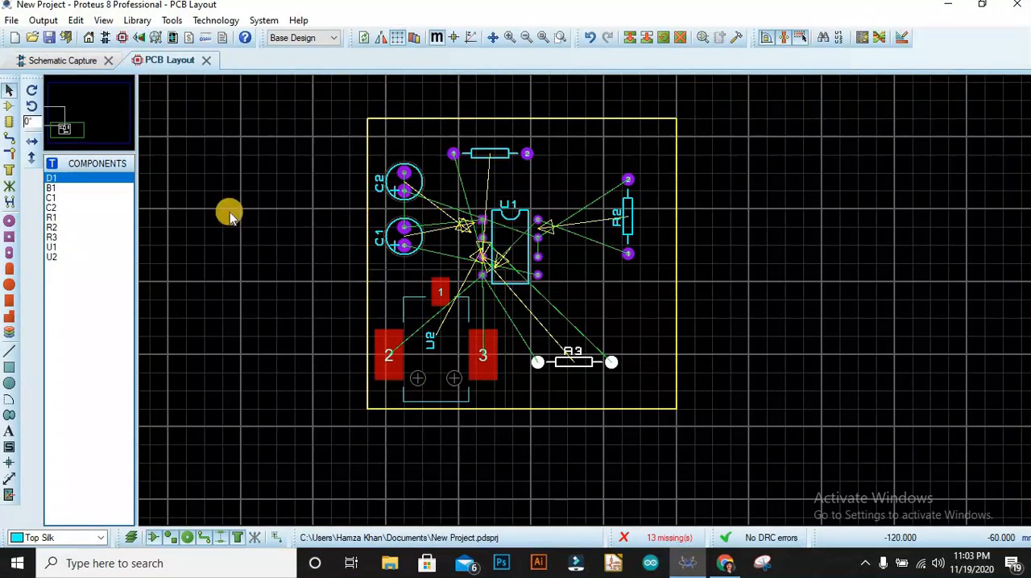
left_click(66, 60)
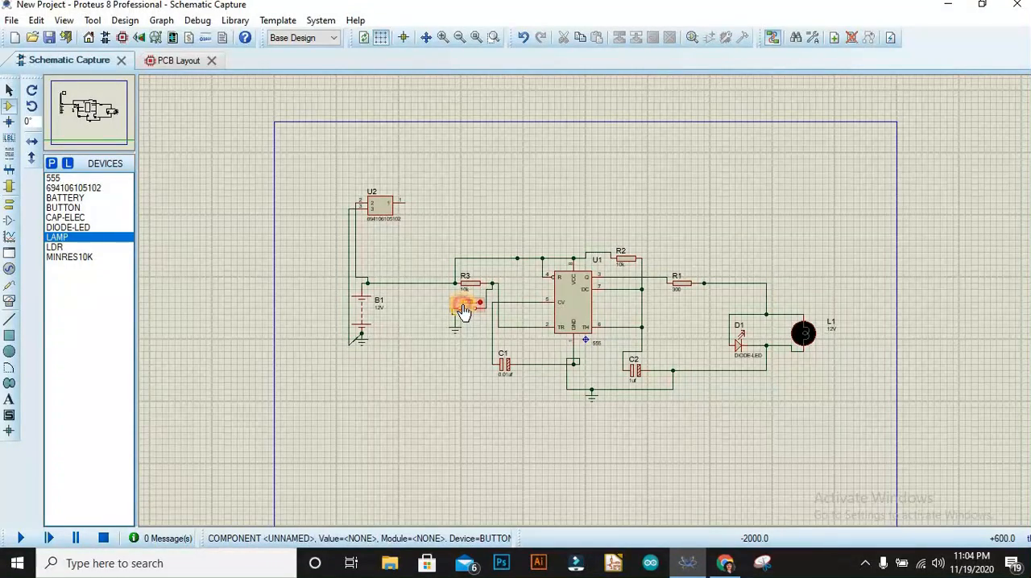
Edit the push button's properties so that it is no longer excluded from the PCB layout.
right_click(465, 306)
left_click(464, 305)
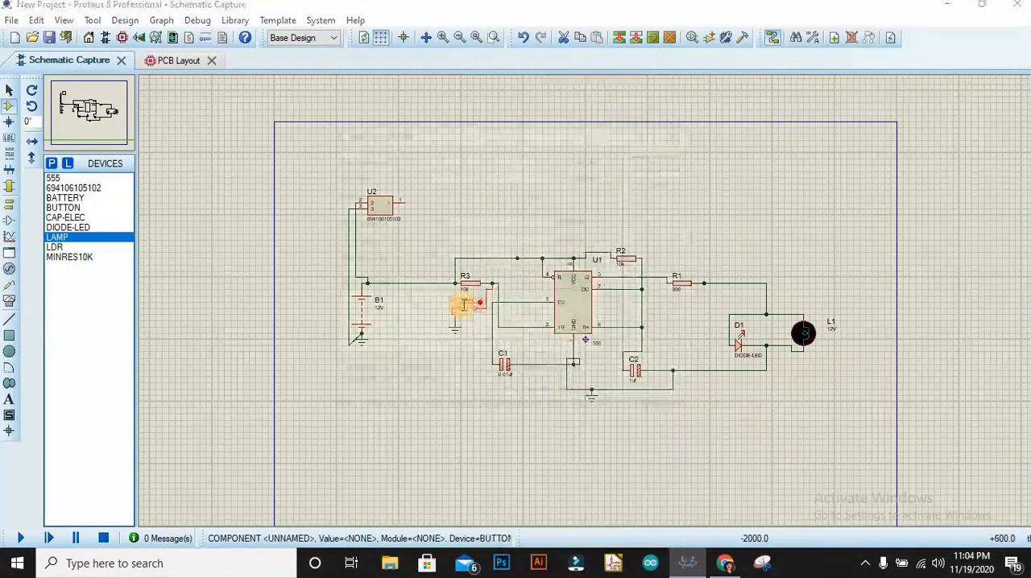
left_click(337, 383)
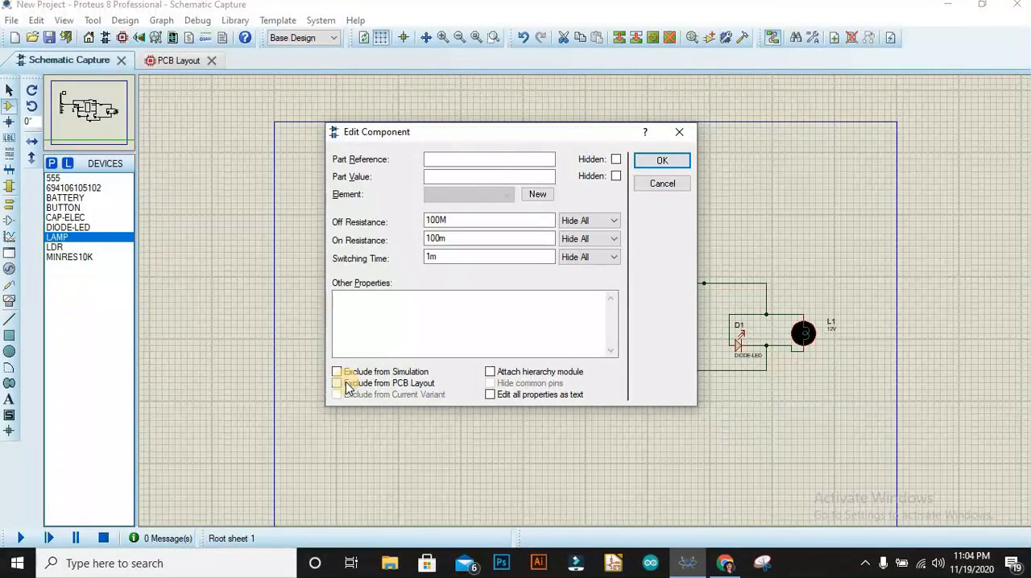
left_click(658, 161)
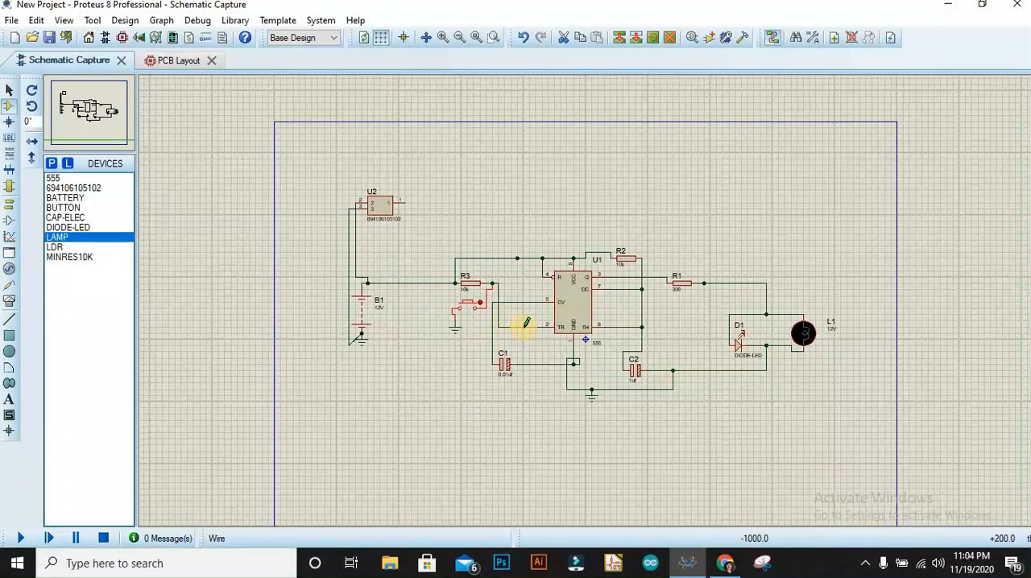
Check D1's component properties and the PCB component list, and return to the schematic.
right_click(742, 352)
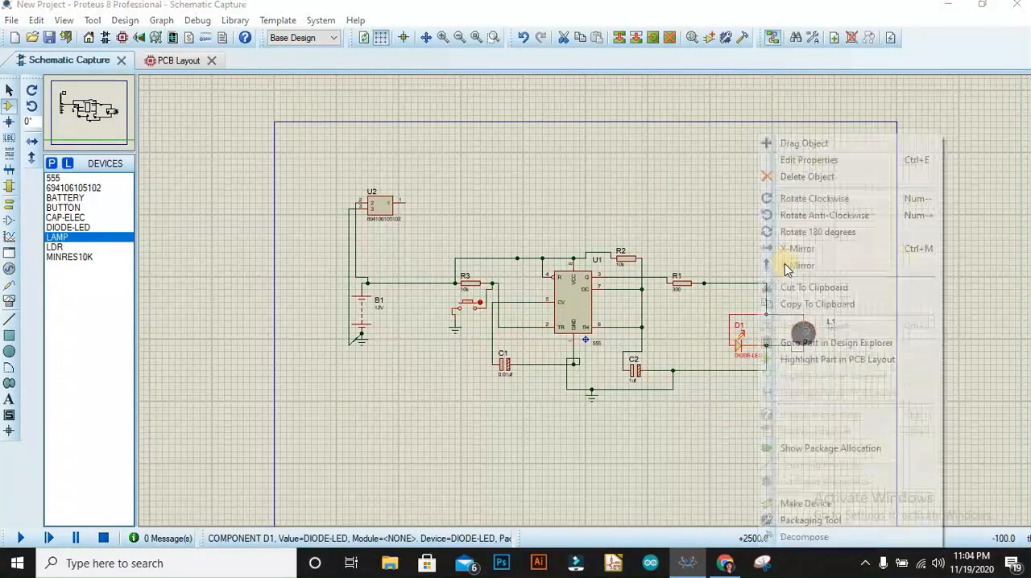
left_click(797, 160)
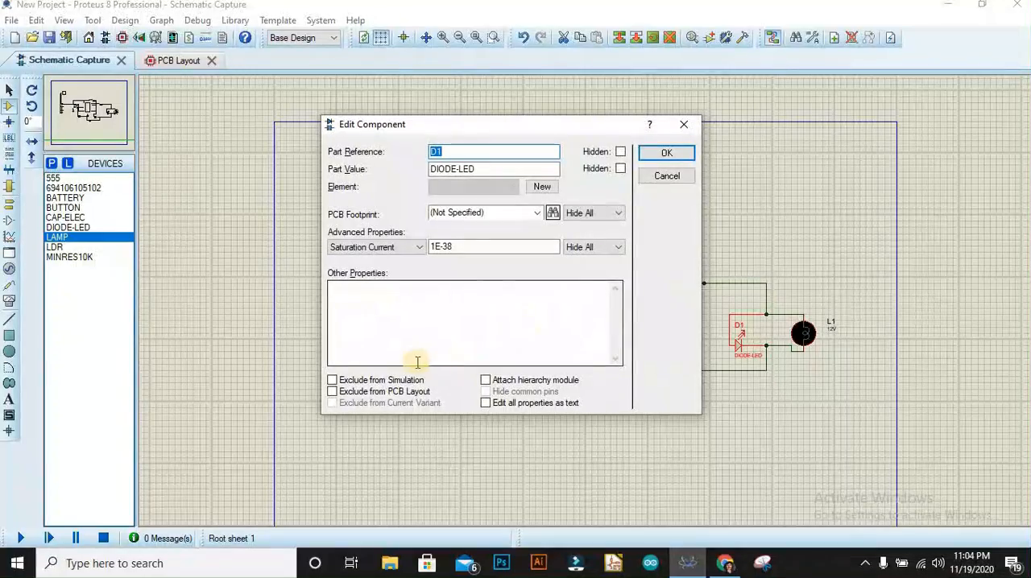
left_click(653, 154)
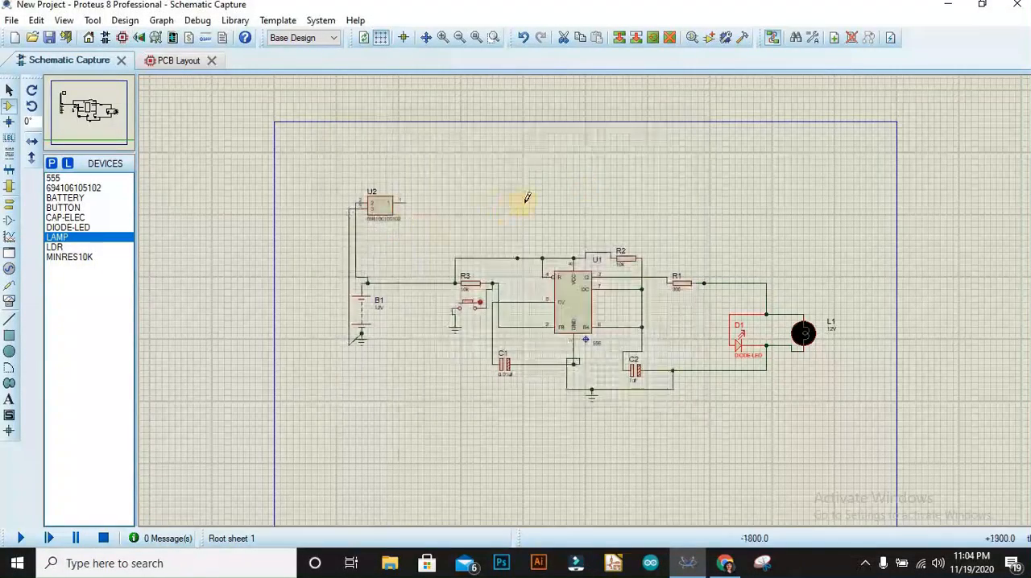
left_click(178, 61)
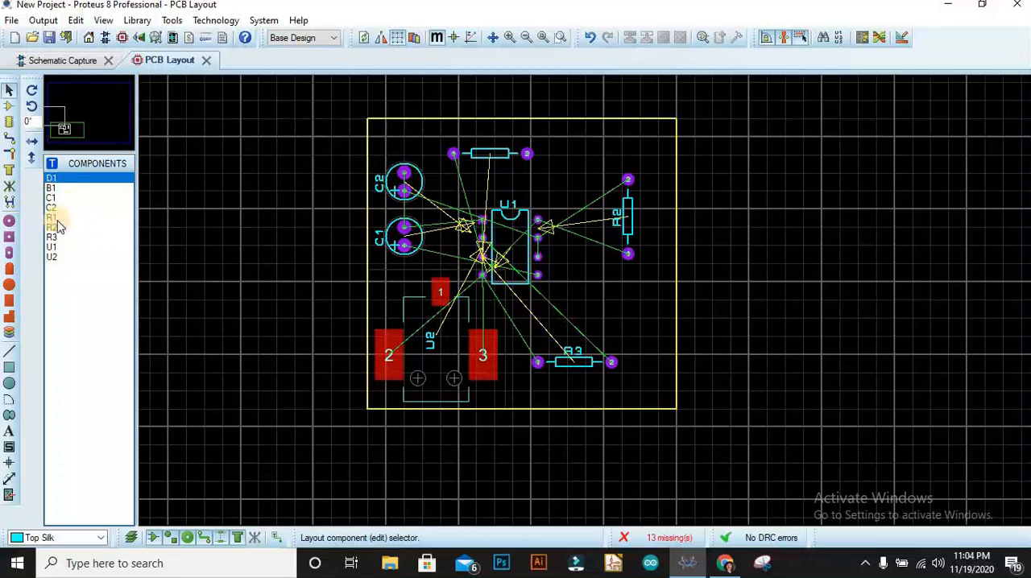
left_click(63, 62)
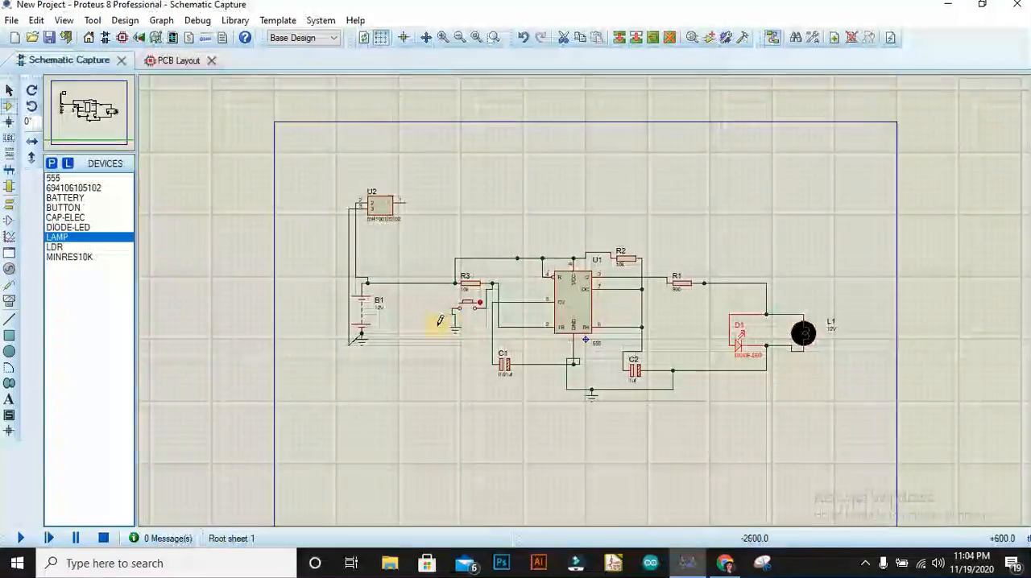
Set the push button's part reference to SW.
right_click(474, 299)
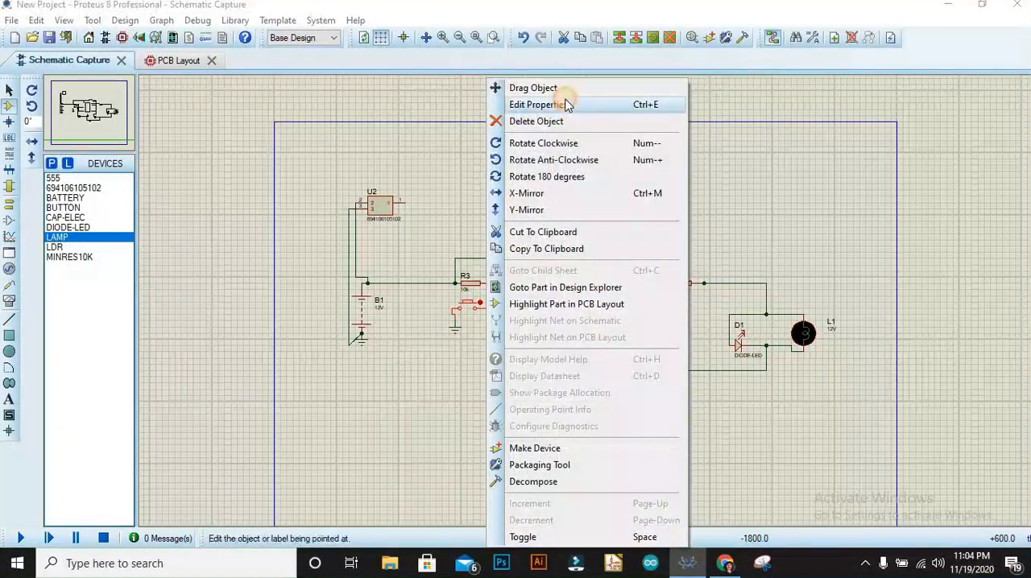
left_click(564, 103)
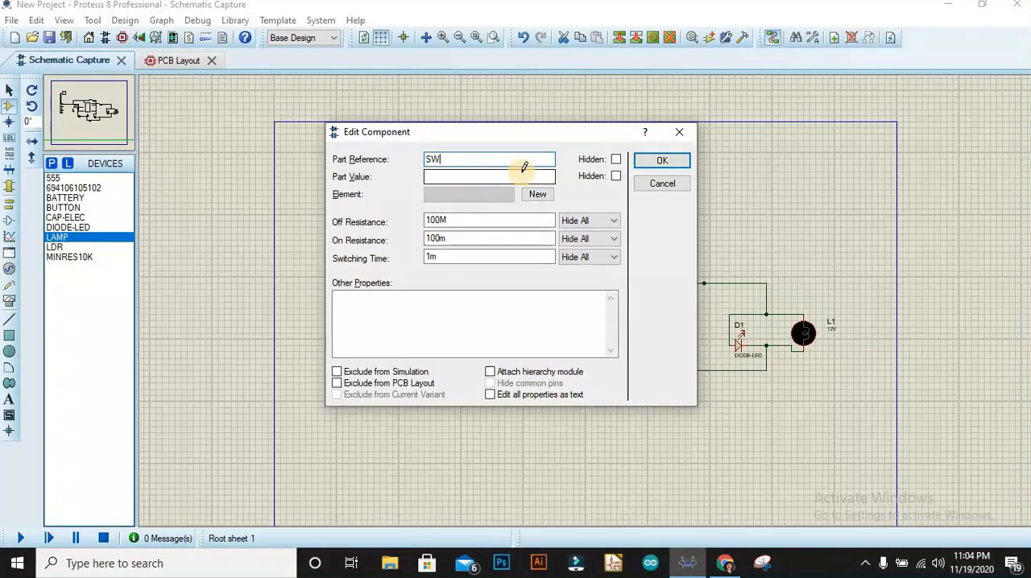
key("Return")
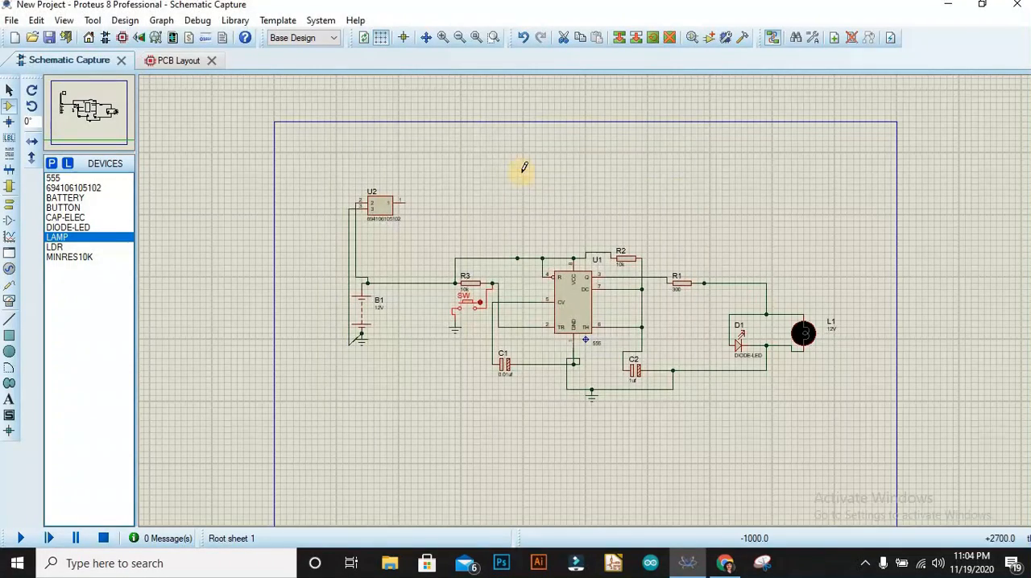
Start placing SW on the board and search the footprint packages for "switch".
left_click(193, 65)
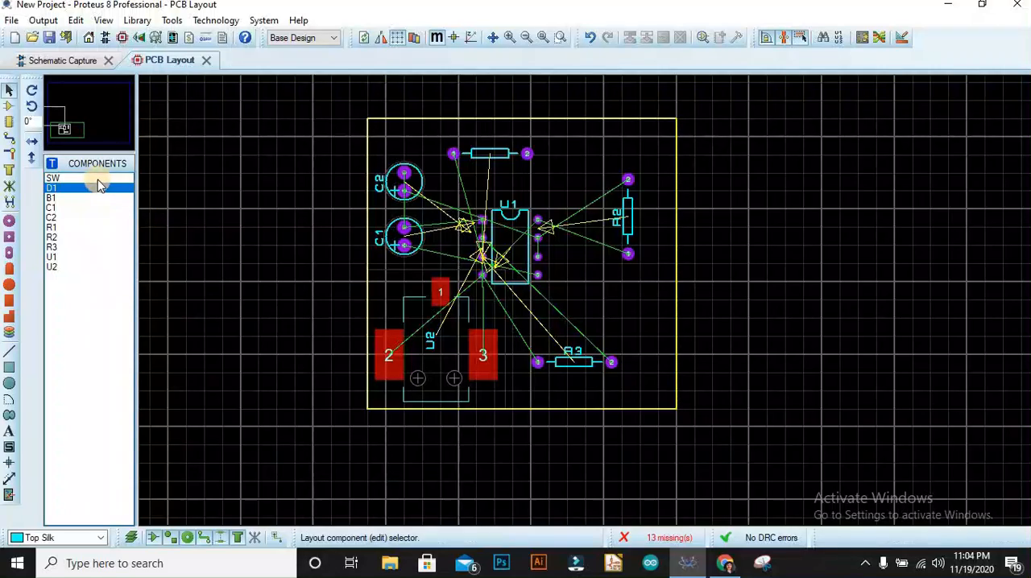
left_click(90, 178)
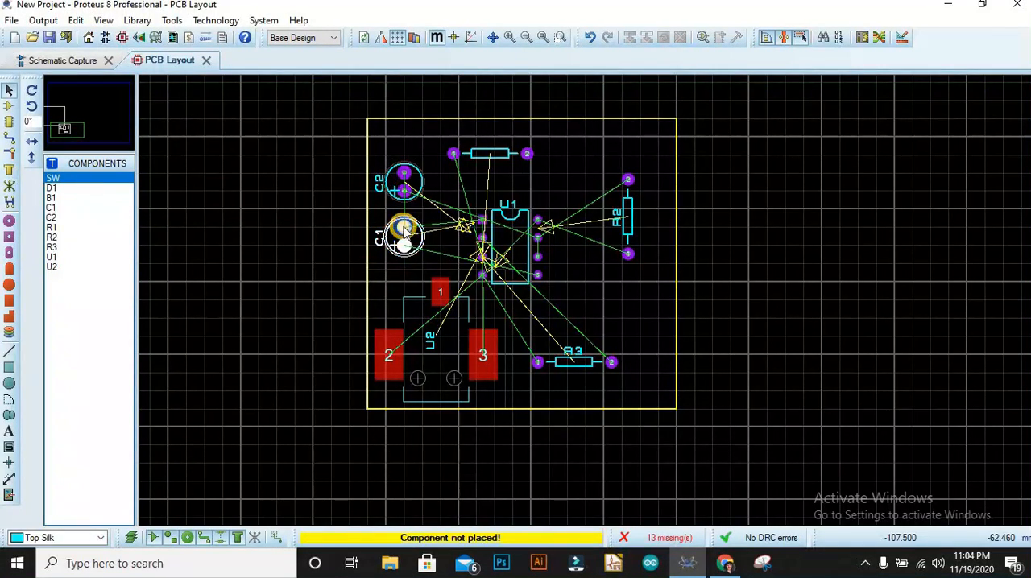
right_click(674, 307)
left_click(713, 220)
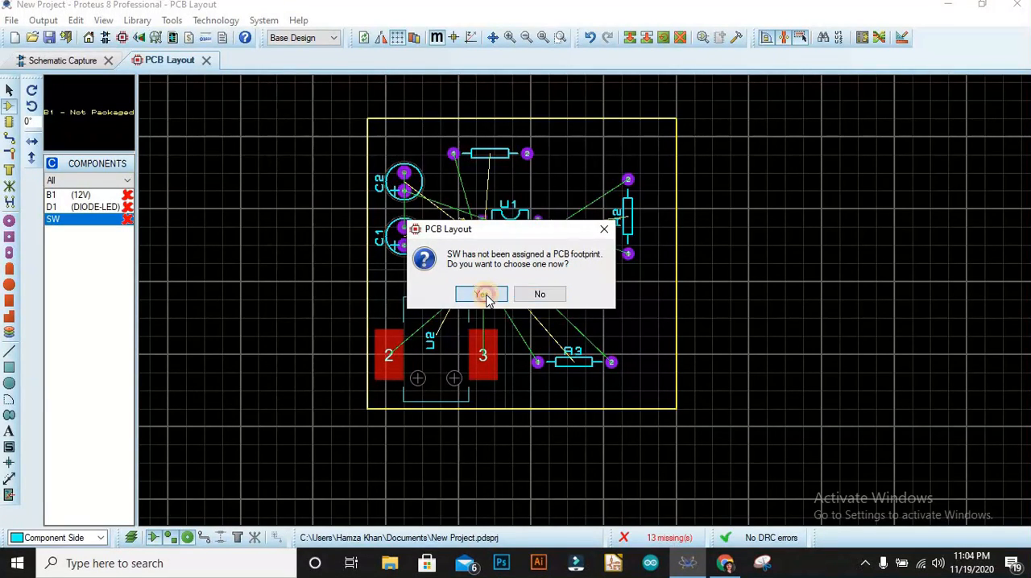
left_click(481, 295)
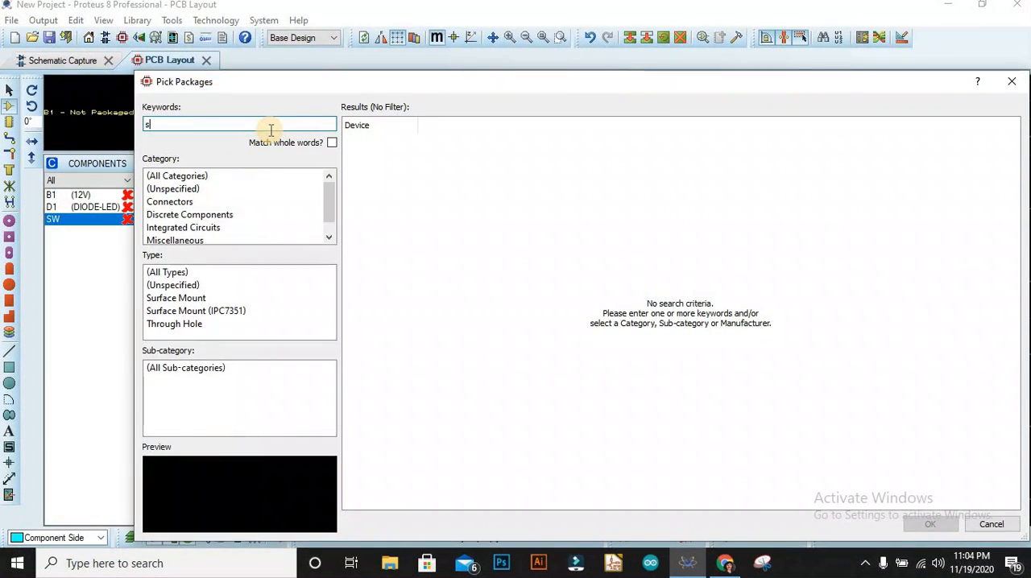
type("switch")
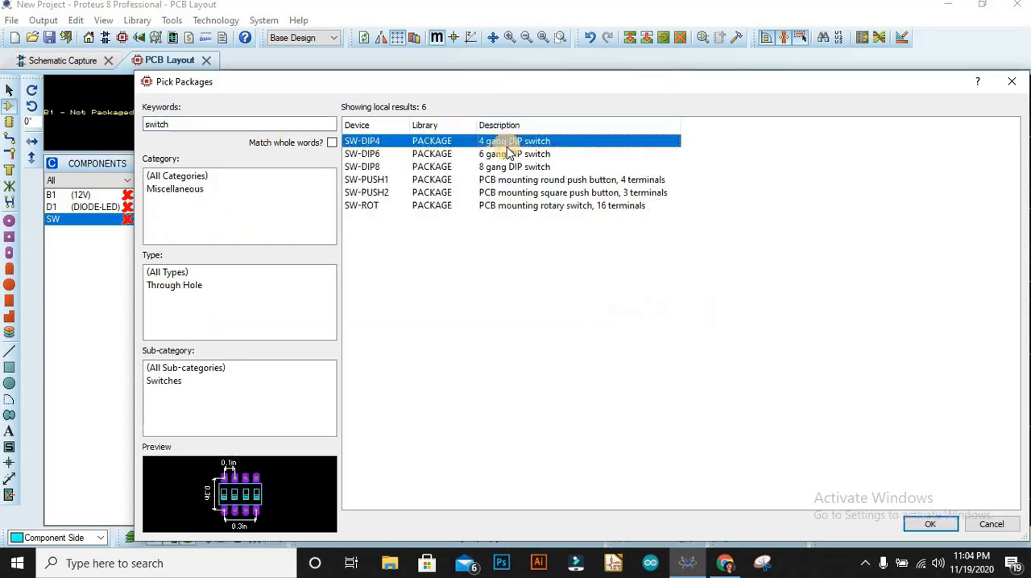
Compare the push-button and rotary packages, assign SW-PUSH1 to SW, and place it just above R3.
left_click(433, 192)
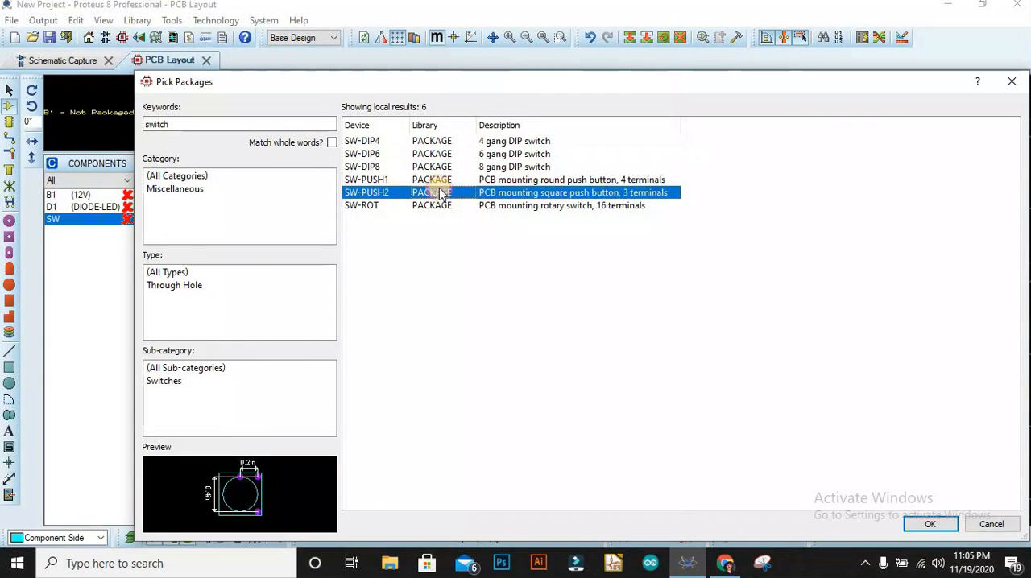
left_click(437, 181)
left_click(437, 205)
left_click(441, 182)
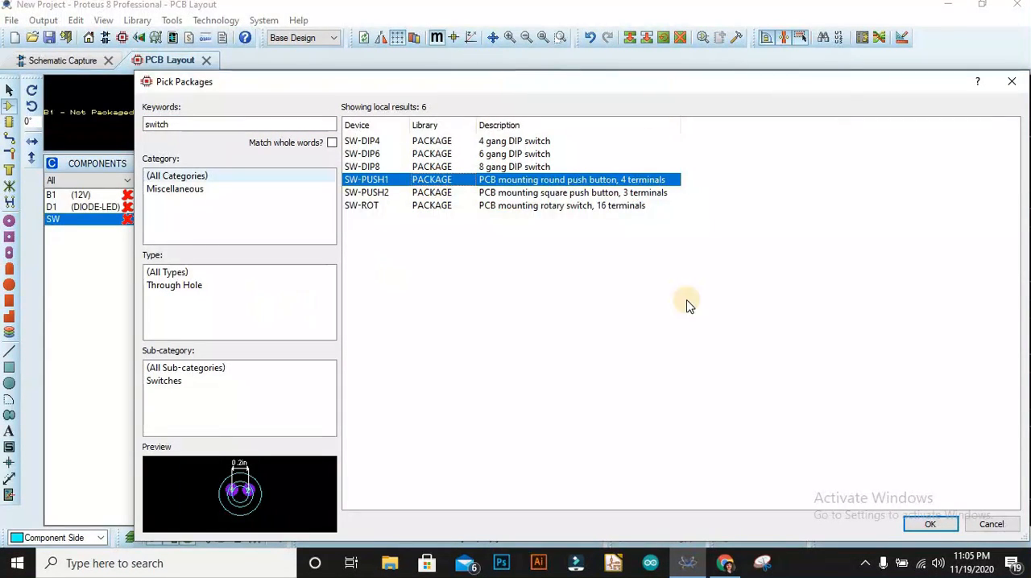
left_click(930, 524)
left_click(578, 299)
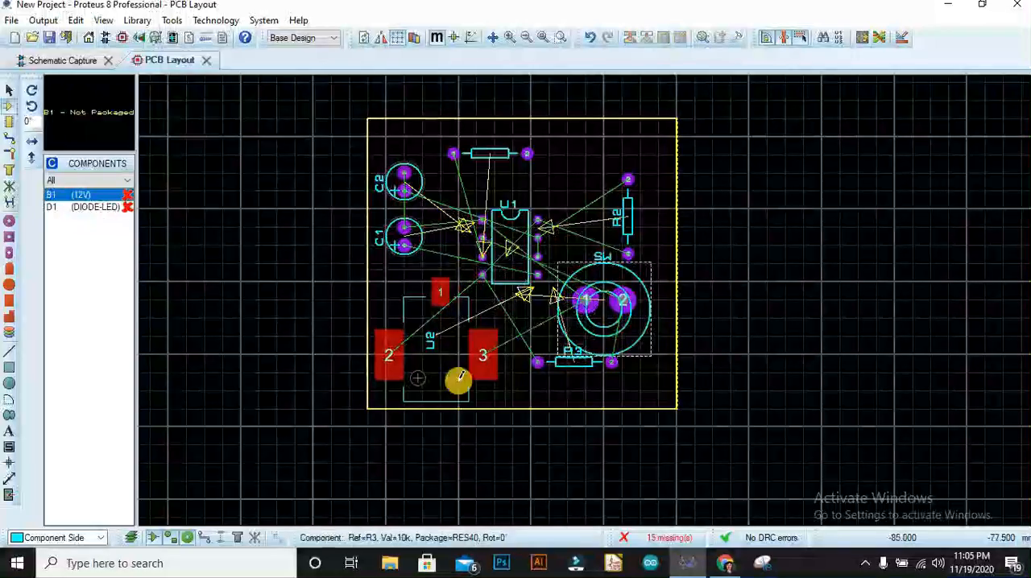
Start placing diode D1 on the board and search the footprint packages for "LED".
left_click(81, 194)
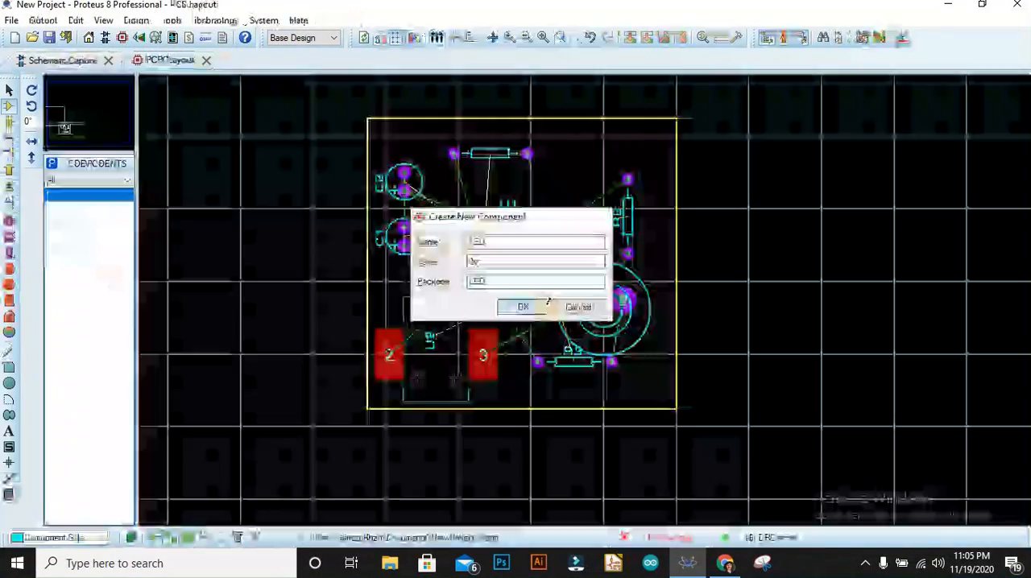
left_click(535, 303)
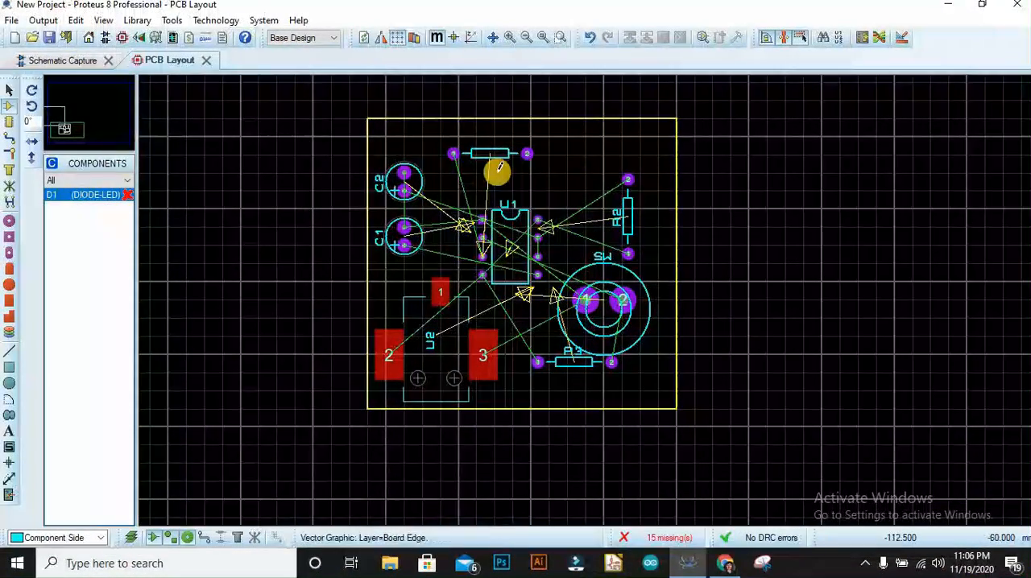
right_click(592, 157)
mouse_move(636, 165)
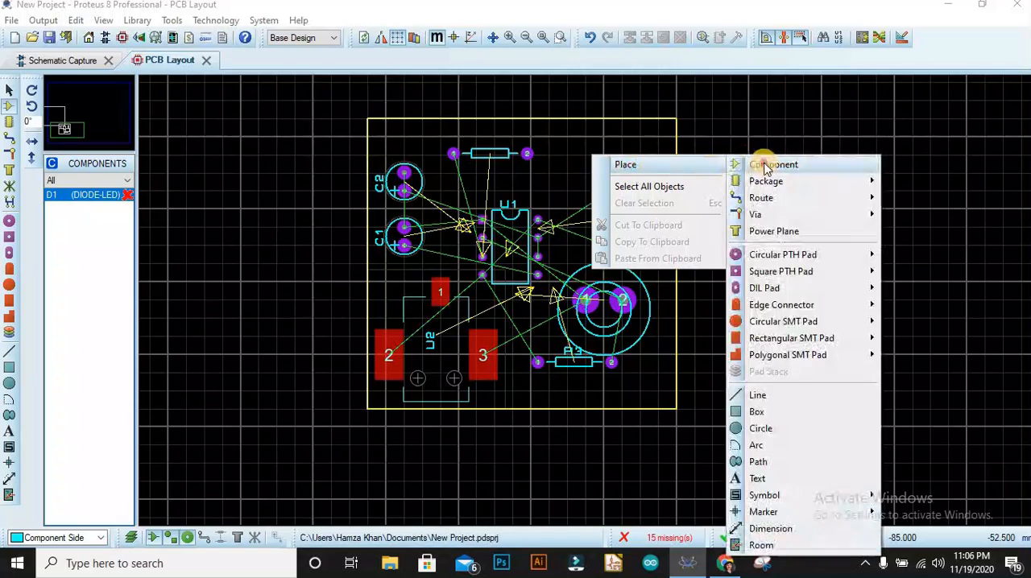
mouse_move(806, 165)
left_click(908, 181)
left_click(660, 237)
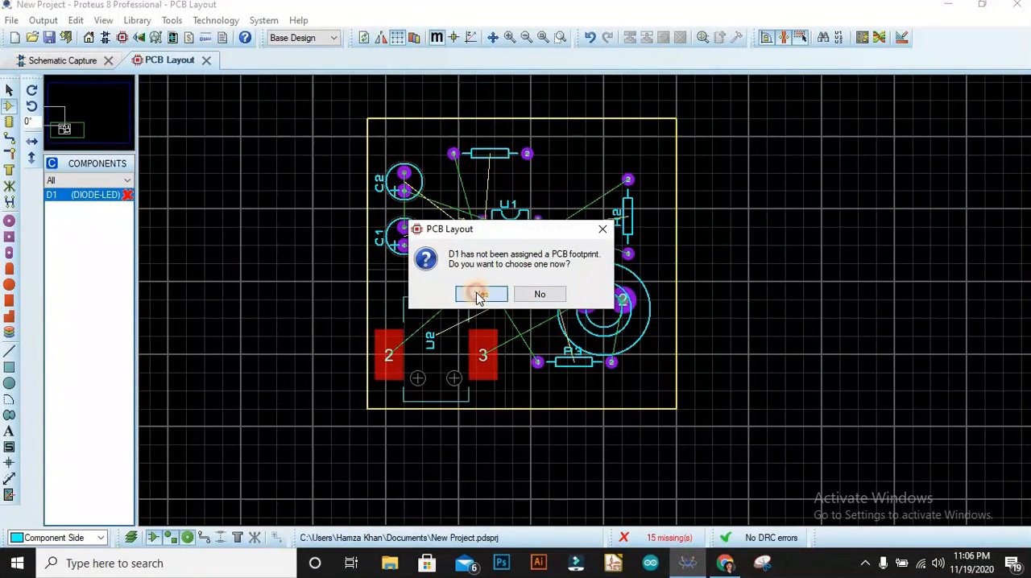
left_click(477, 295)
left_click(242, 121)
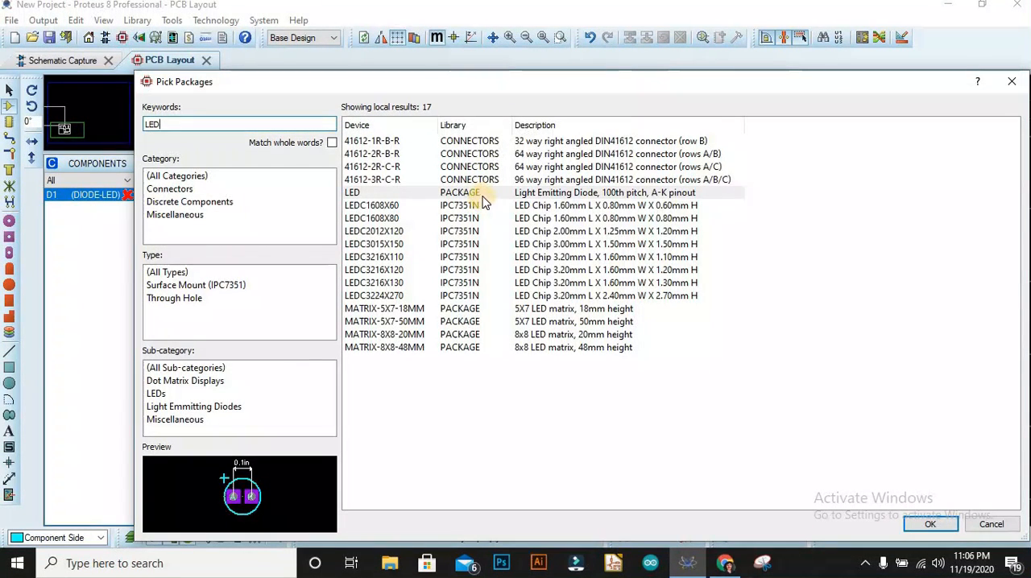
Assign the LED package with 100th pitch to D1 and place it to the right of R1.
left_click(482, 194)
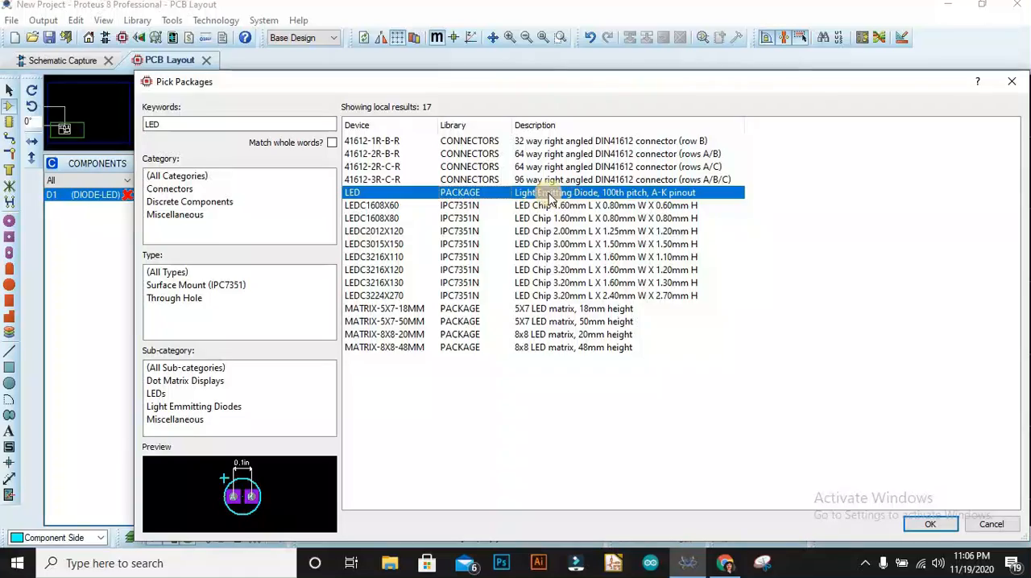
left_click(924, 525)
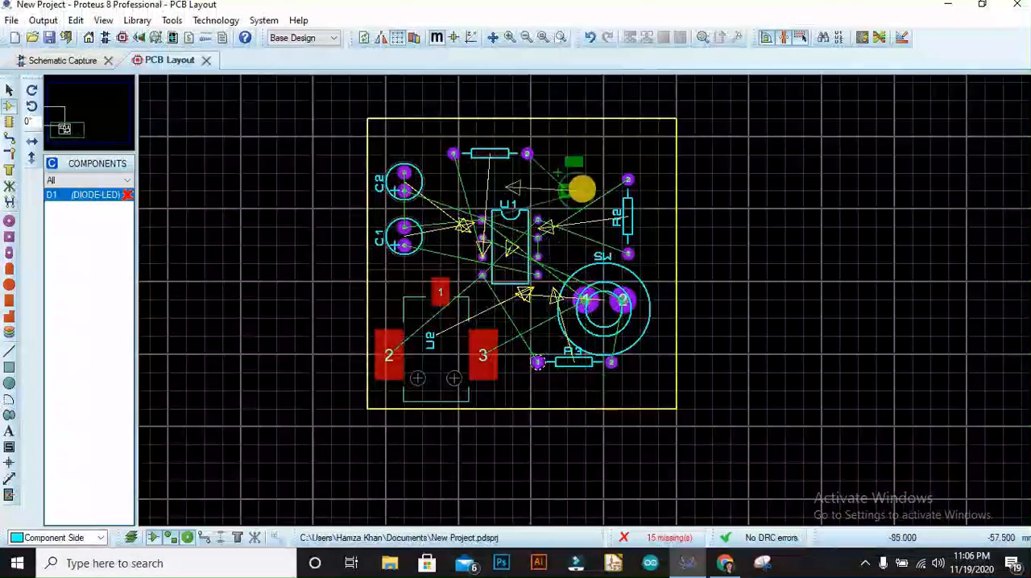
left_click(573, 157)
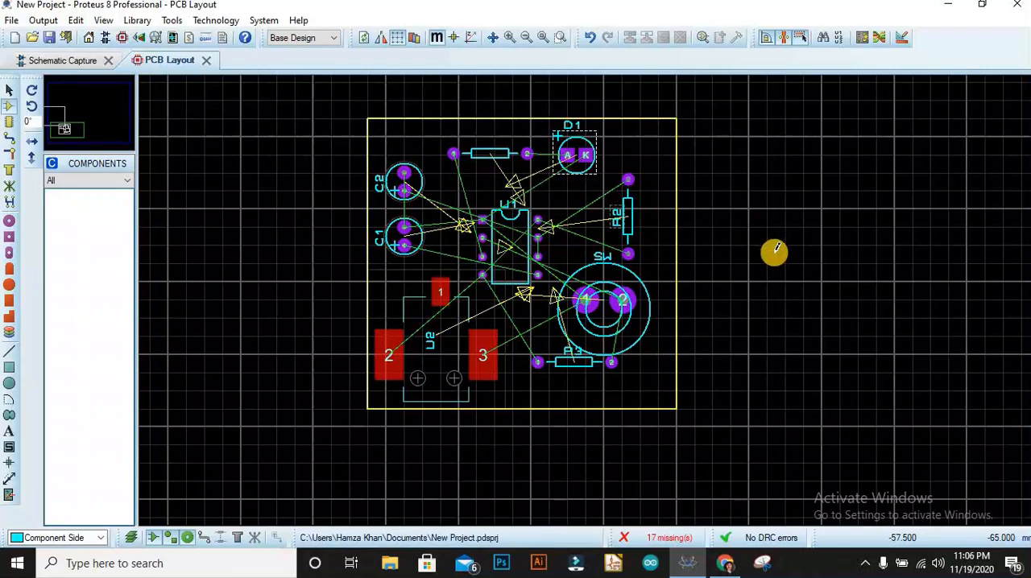
Move R3 down and slightly left, clear of the SW outline.
left_click_drag(577, 366, 559, 384)
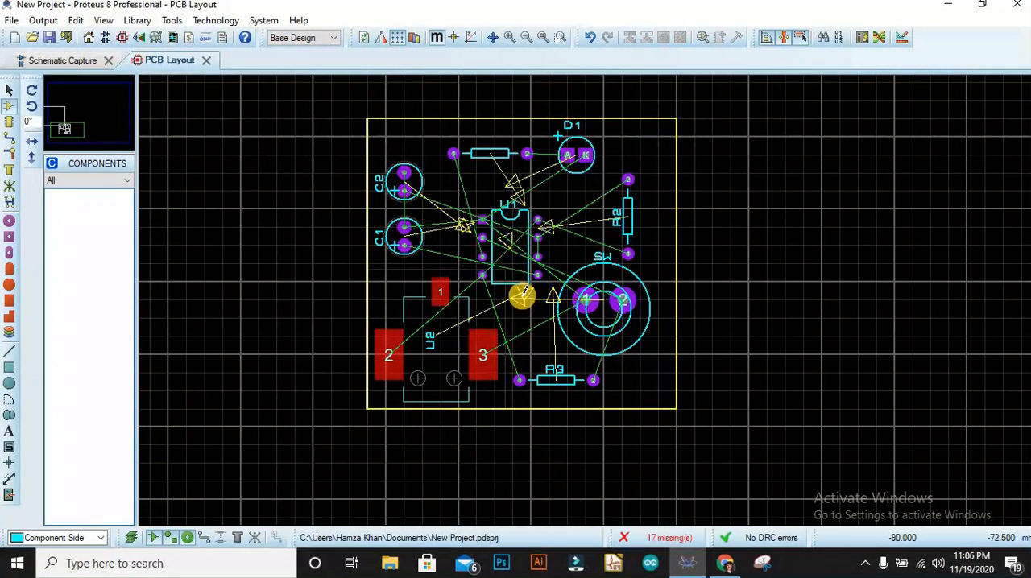
left_click(492, 252)
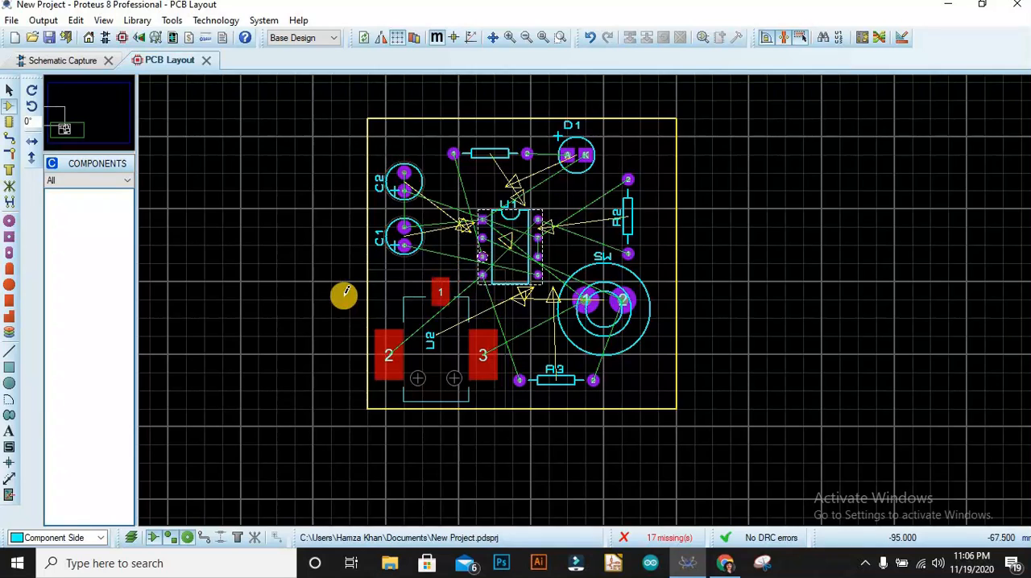
left_click(406, 240)
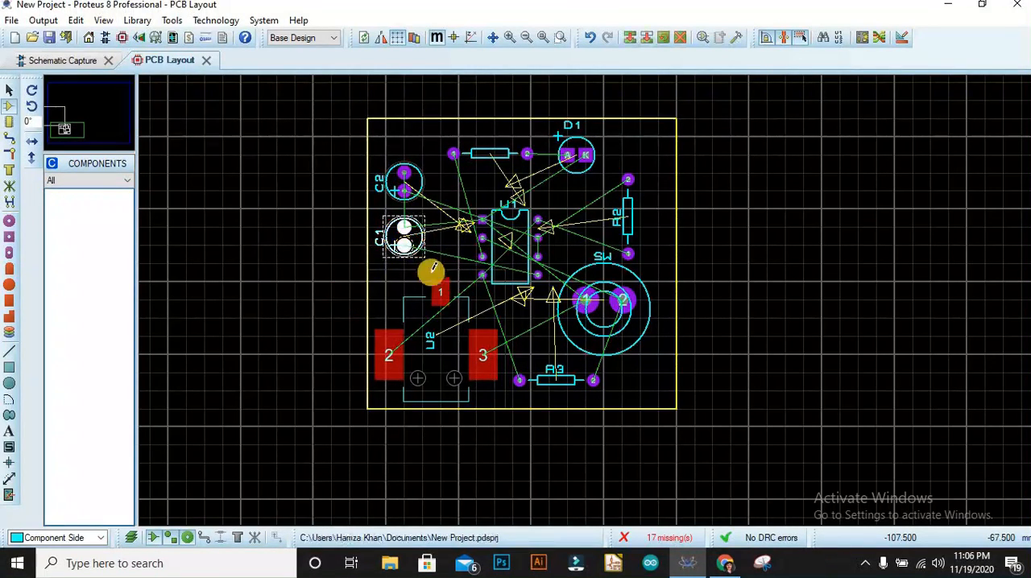
Route a Top Copper trace from U2 pad 2 to U1's lower-left pin and on to R3 pad 1.
left_click(9, 140)
left_click(396, 346)
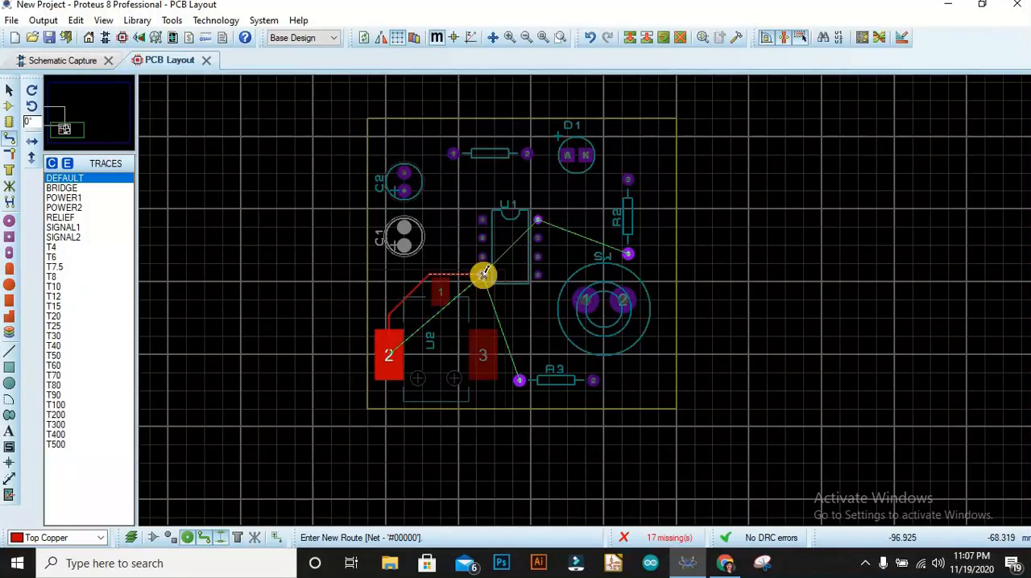
left_click(63, 59)
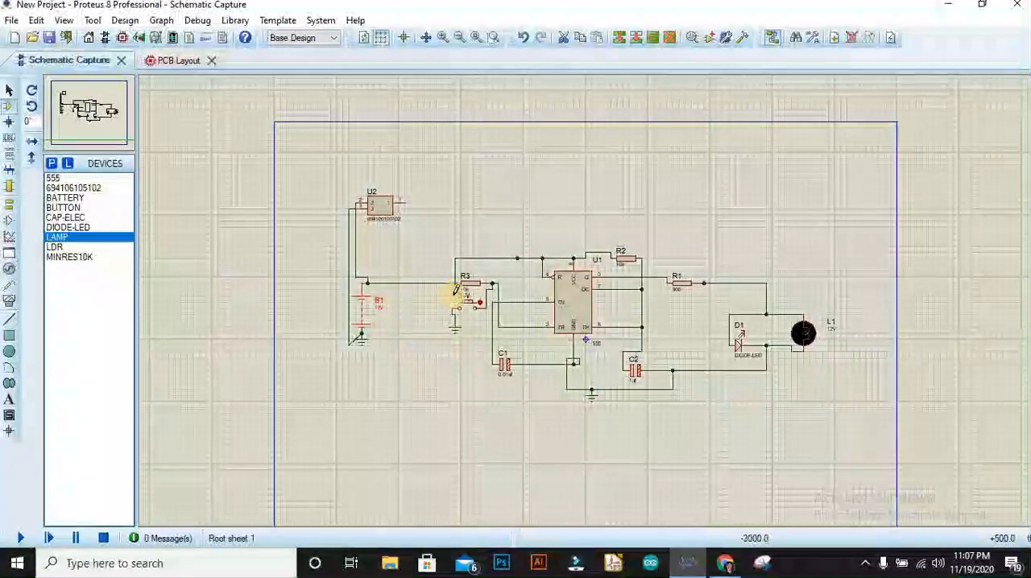
left_click(171, 60)
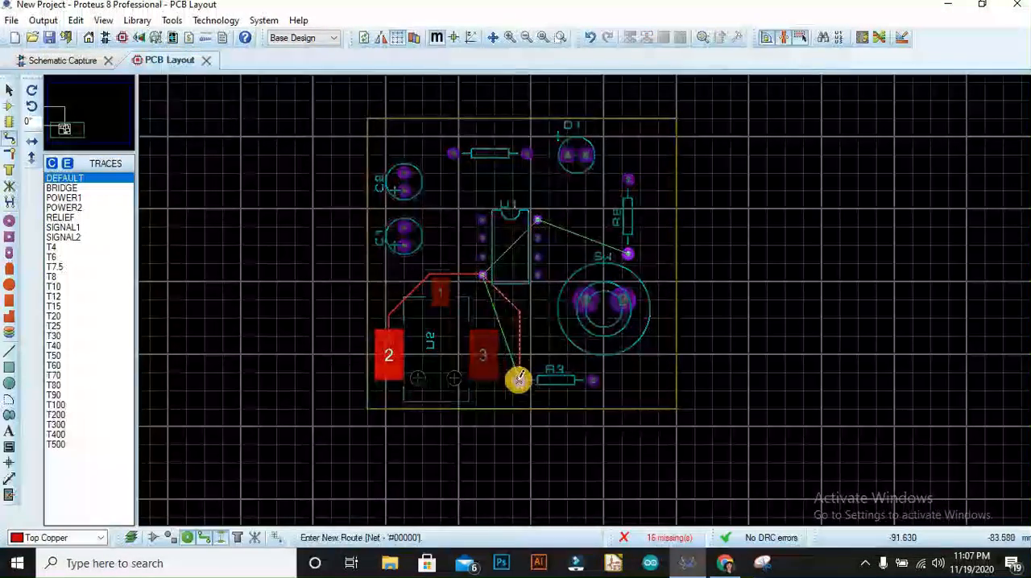
left_click(519, 378)
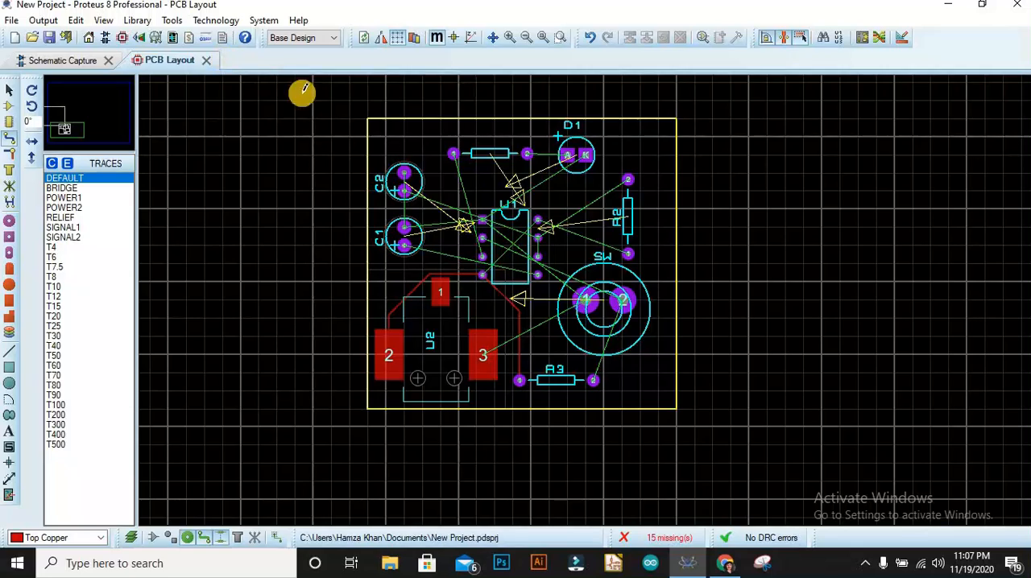
Auto-route all the remaining ratsnest connections on the board.
left_click(174, 21)
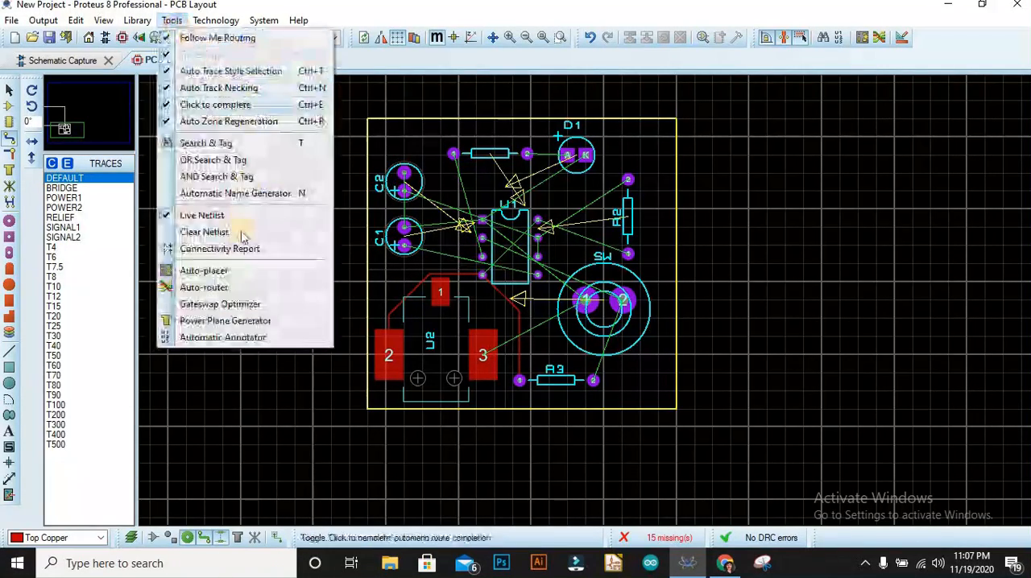
left_click(222, 288)
left_click(647, 150)
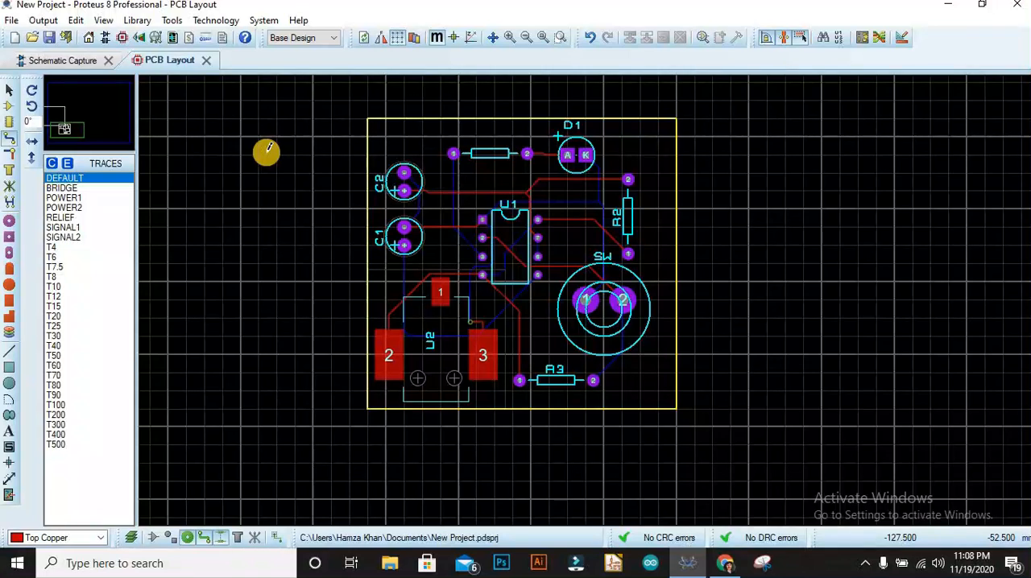
Examine the routed board in the 3D Visualizer from the component side, the copper underside and the edges, and close the view.
left_click(139, 40)
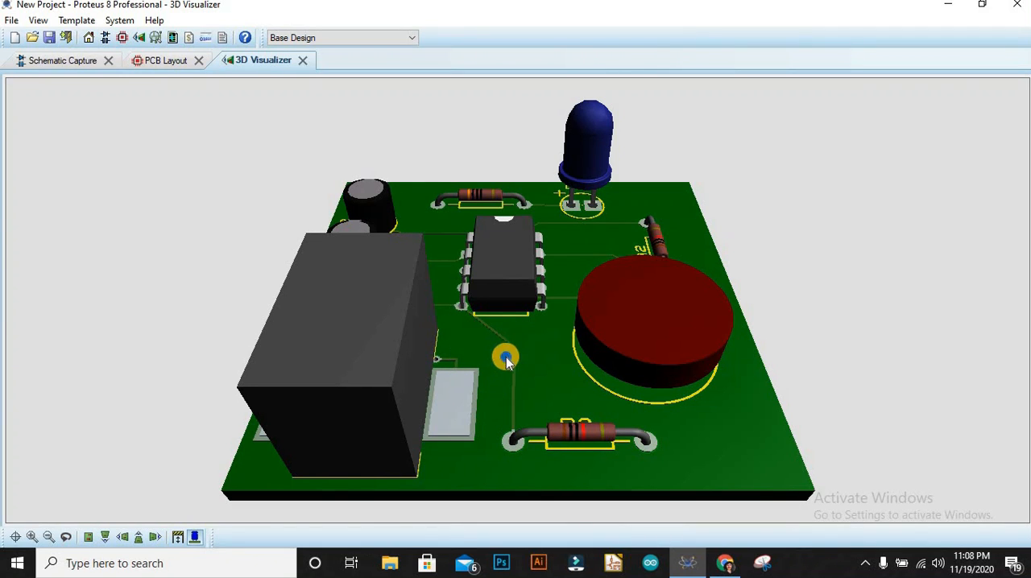
middle_click(506, 360)
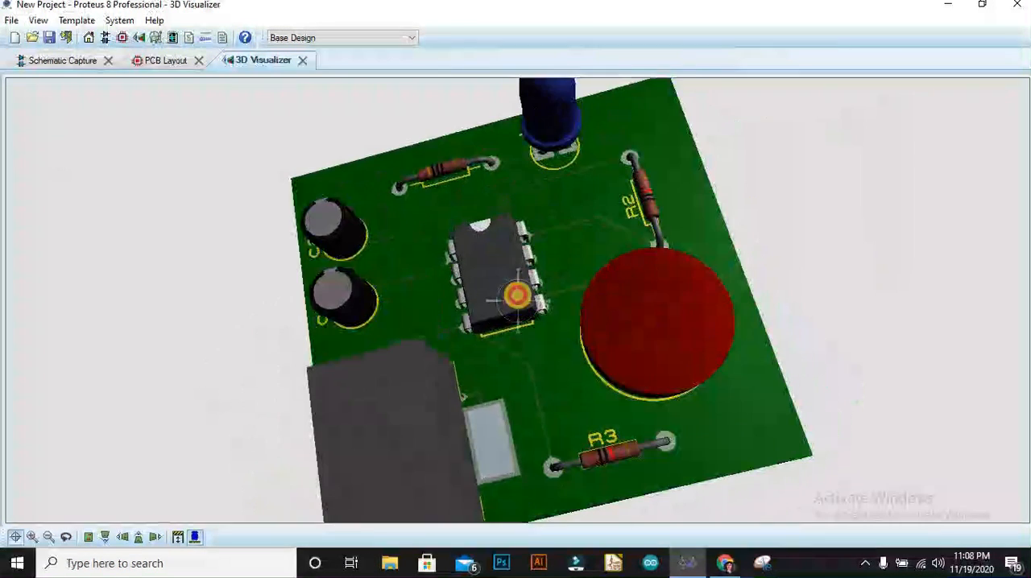
left_click_drag(517, 295, 512, 293)
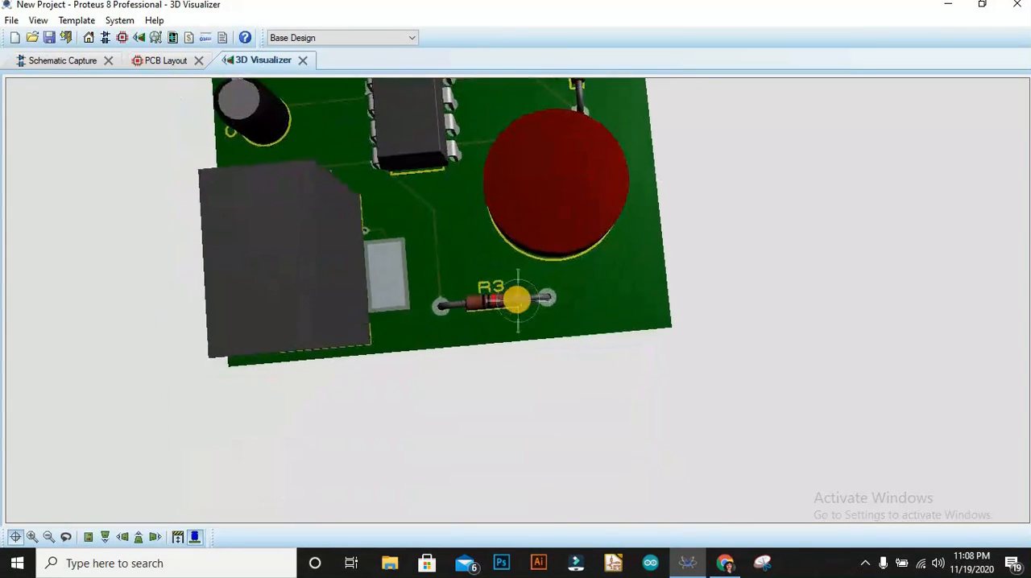
right_click(517, 298)
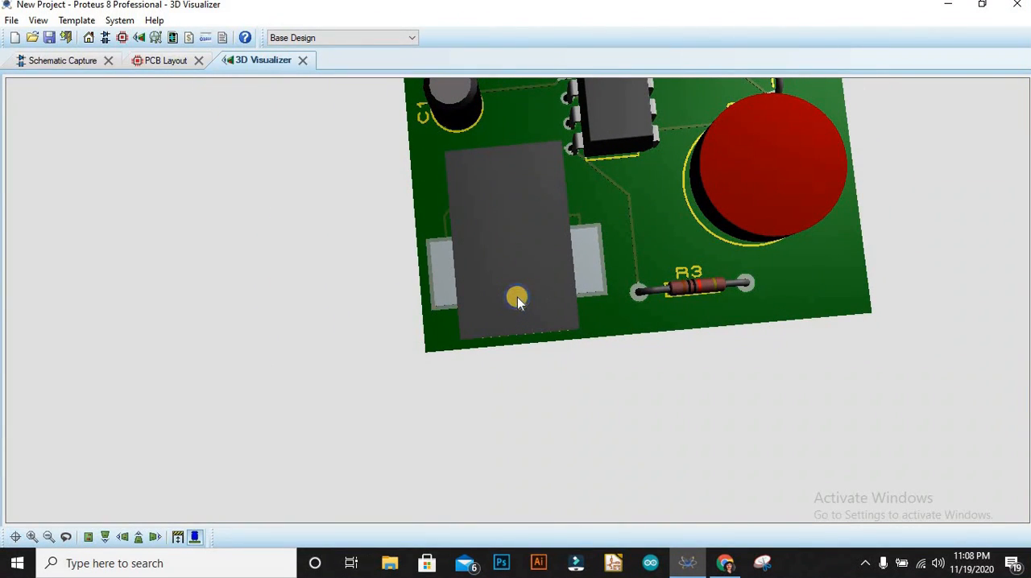
left_click_drag(518, 298, 517, 299)
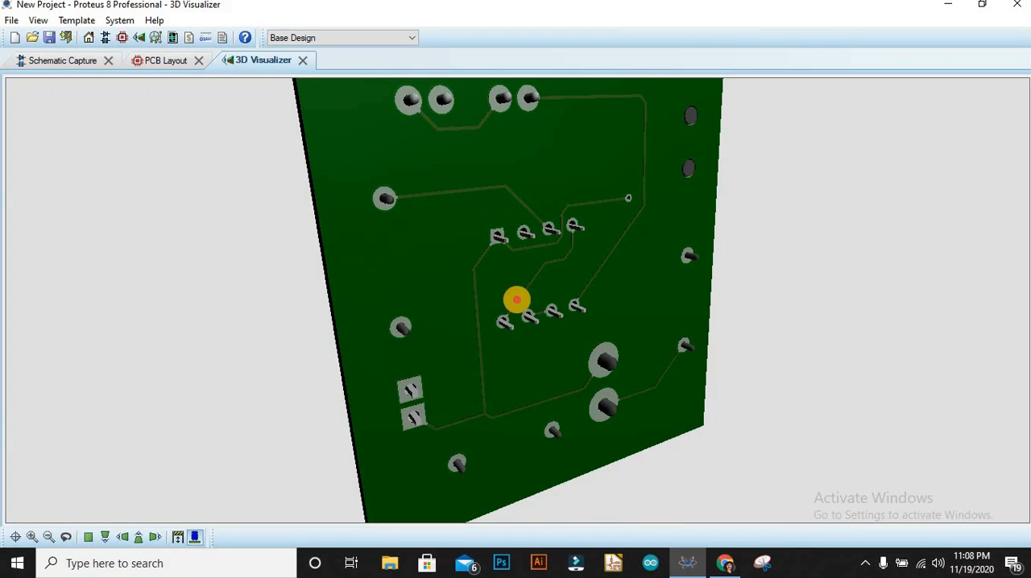
mouse_move(516, 300)
left_mouse_down()
mouse_move(497, 325)
mouse_move(517, 300)
left_mouse_up()
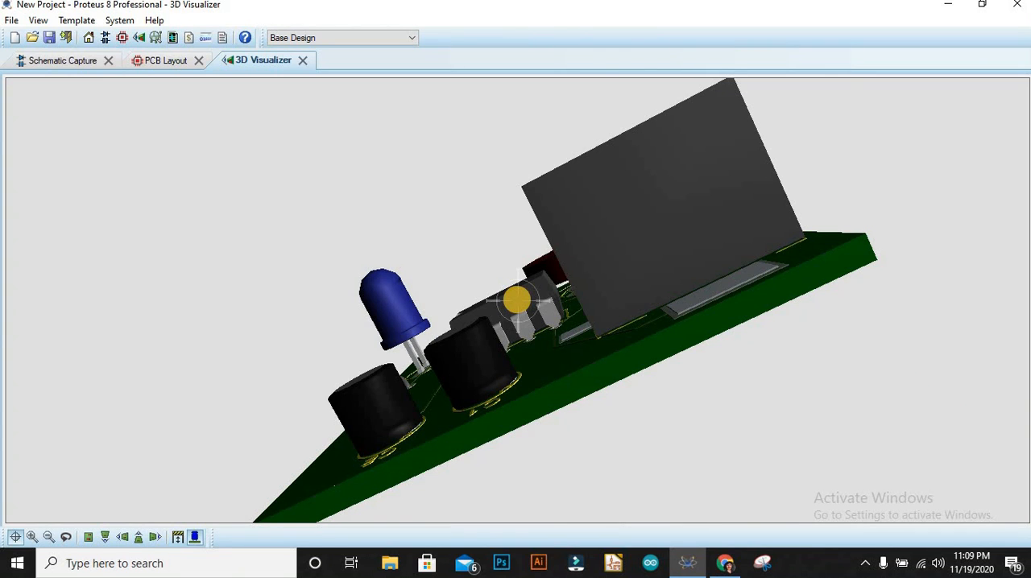
left_click(517, 301)
left_click(517, 302)
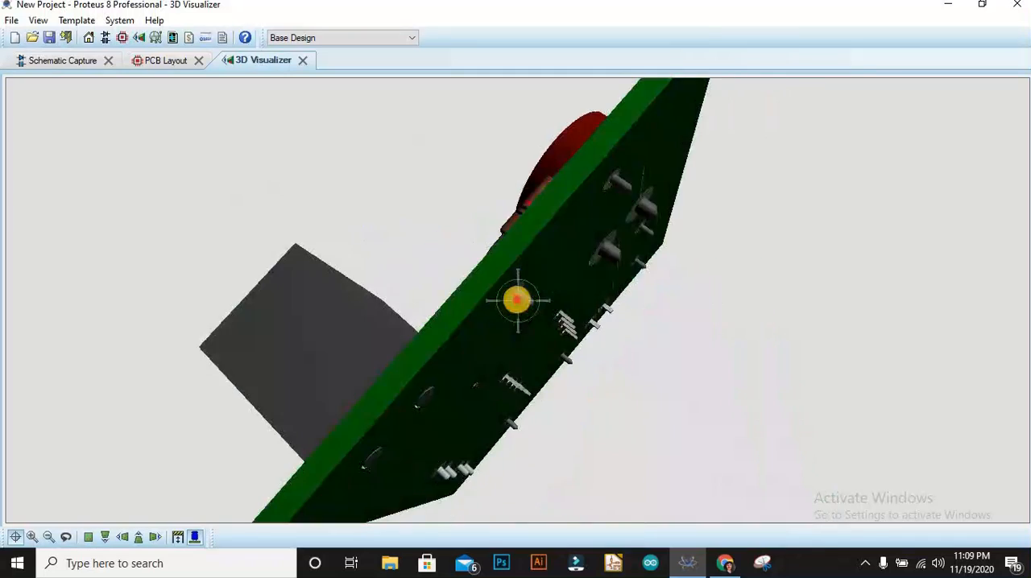
left_click_drag(517, 300, 475, 299)
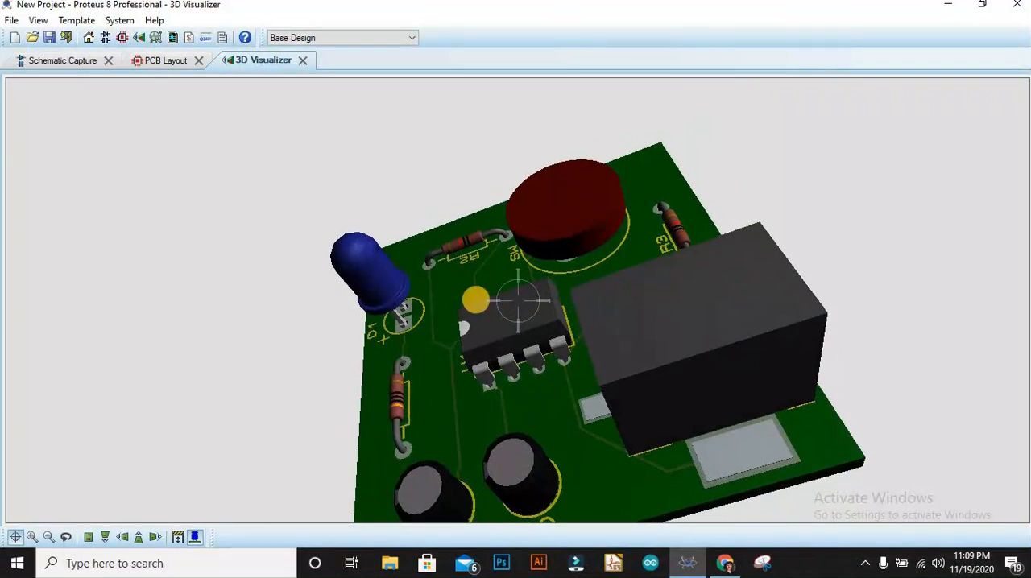
right_click(517, 301)
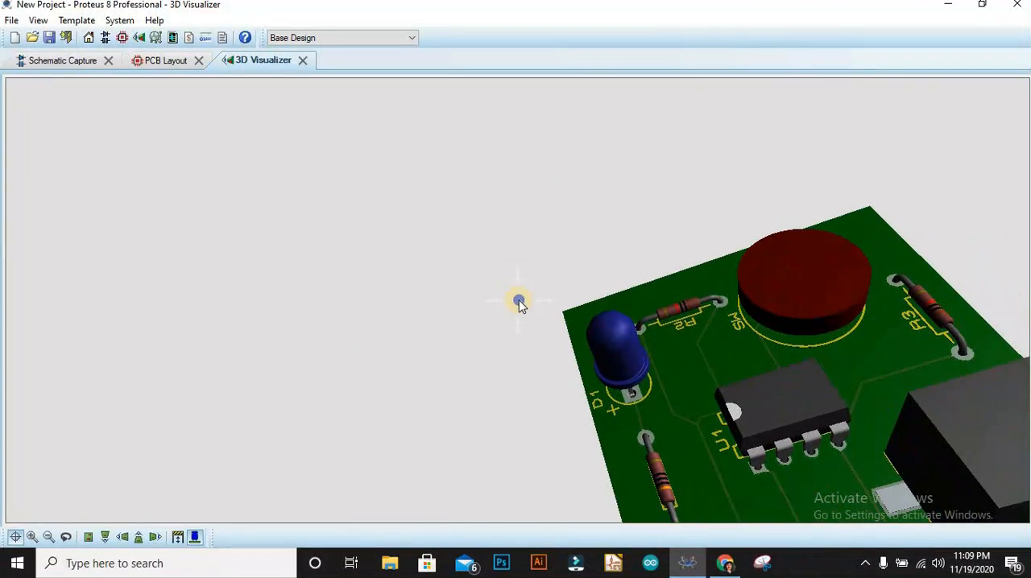
left_click(304, 63)
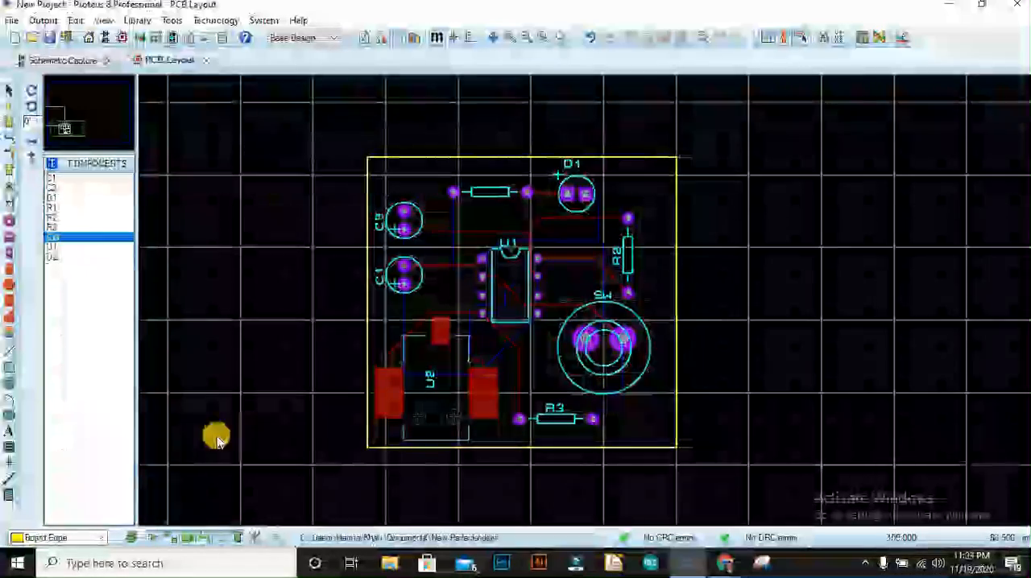
Place a 2D graphics text with the designer's brand name on the Board Edge layer, starting beside R3's pad 2.
left_click(9, 431)
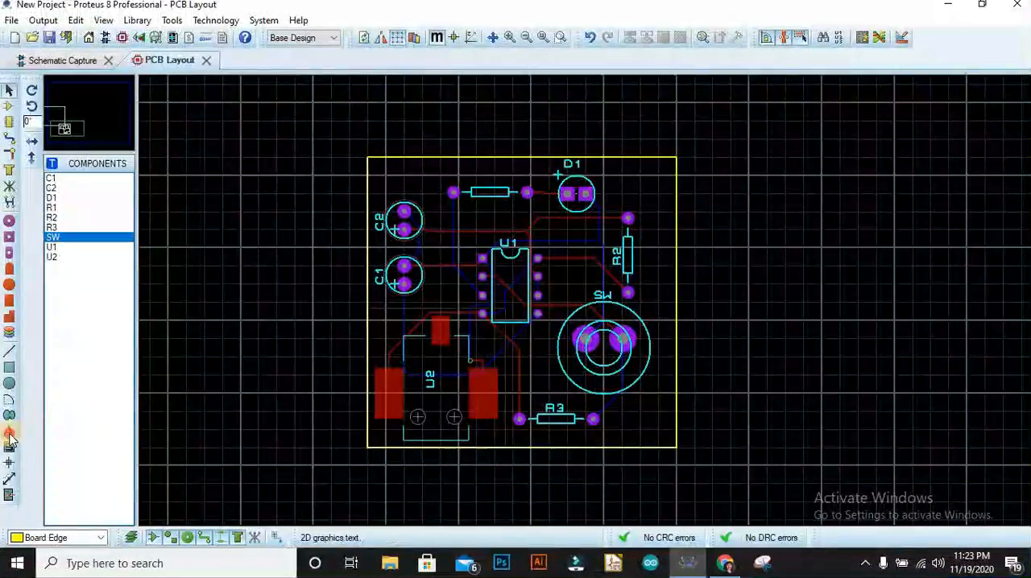
left_click(612, 417)
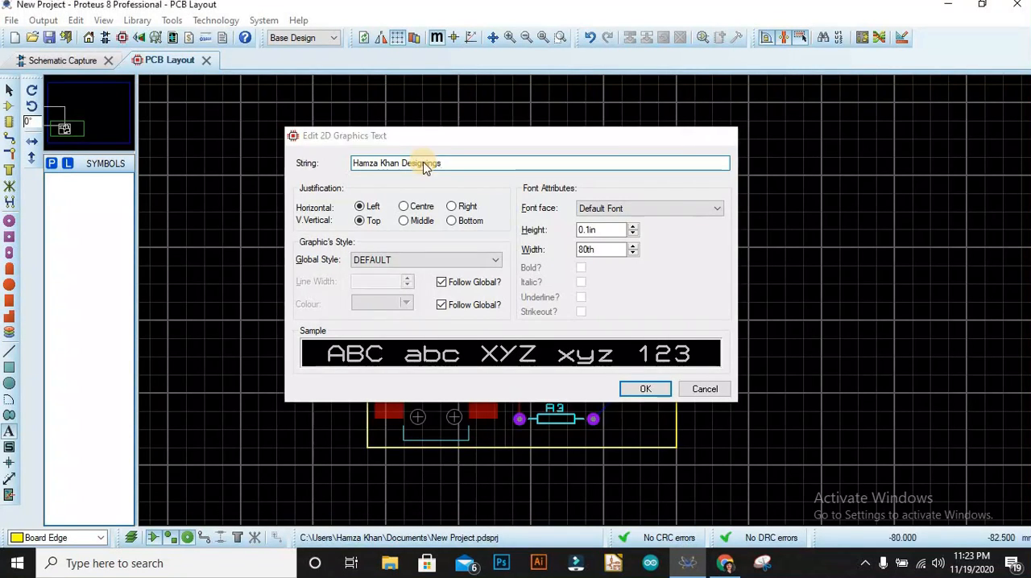
key("Return")
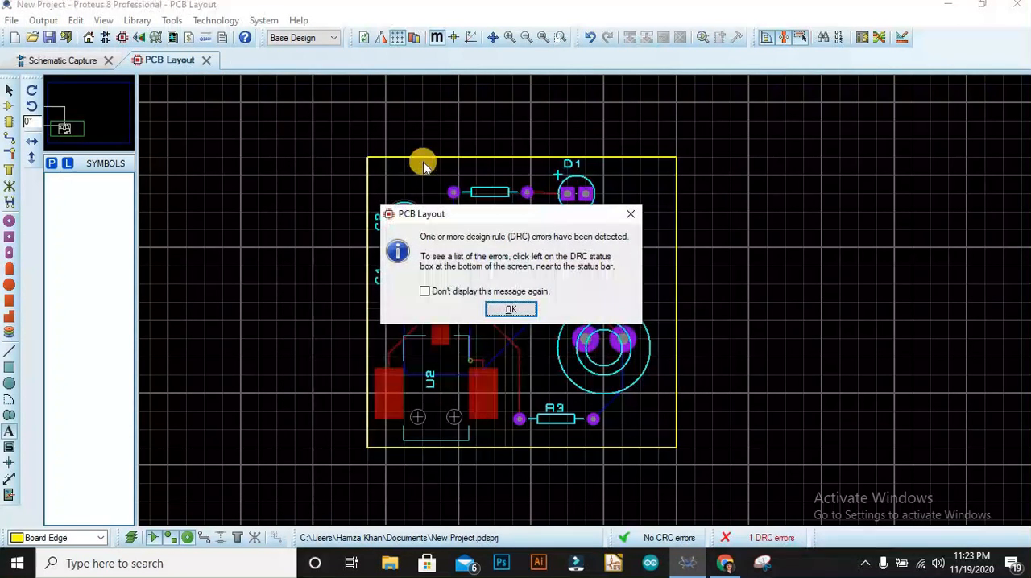
left_click(495, 311)
double_click(725, 425)
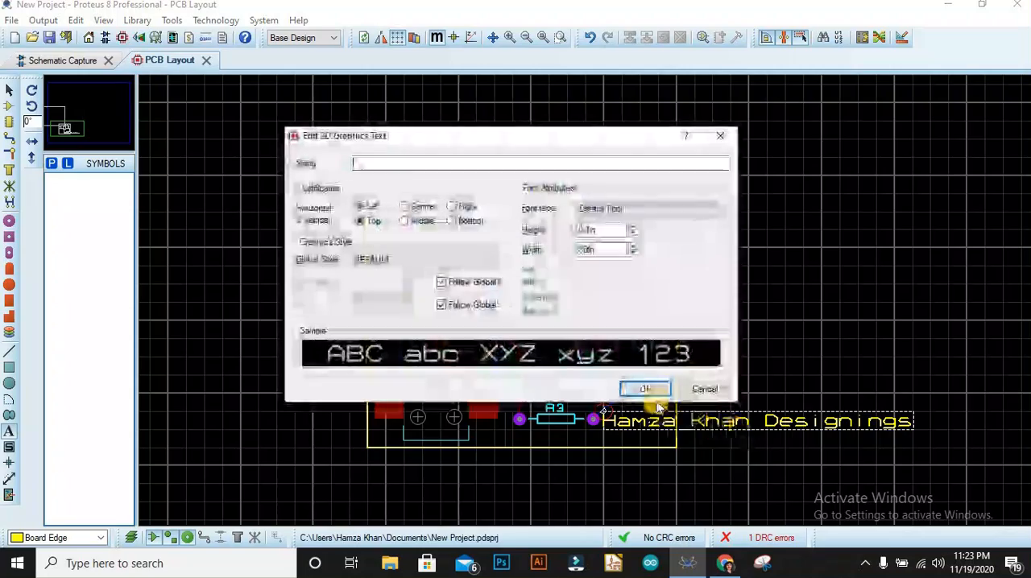
left_click(698, 392)
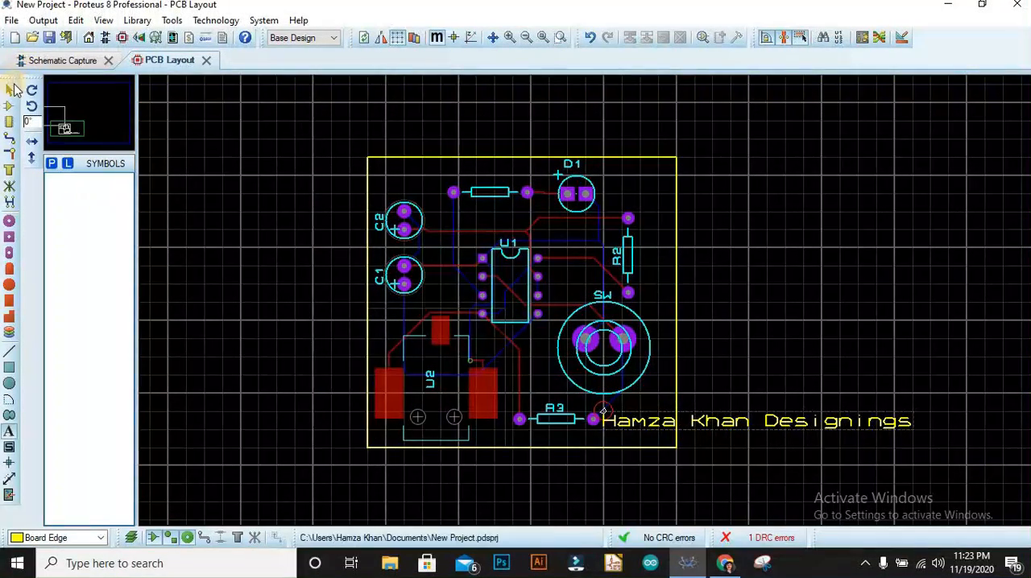
Shift the brand text slightly right, clear of R3's pad, and set its character width to 40th.
left_click(9, 90)
left_click(808, 419)
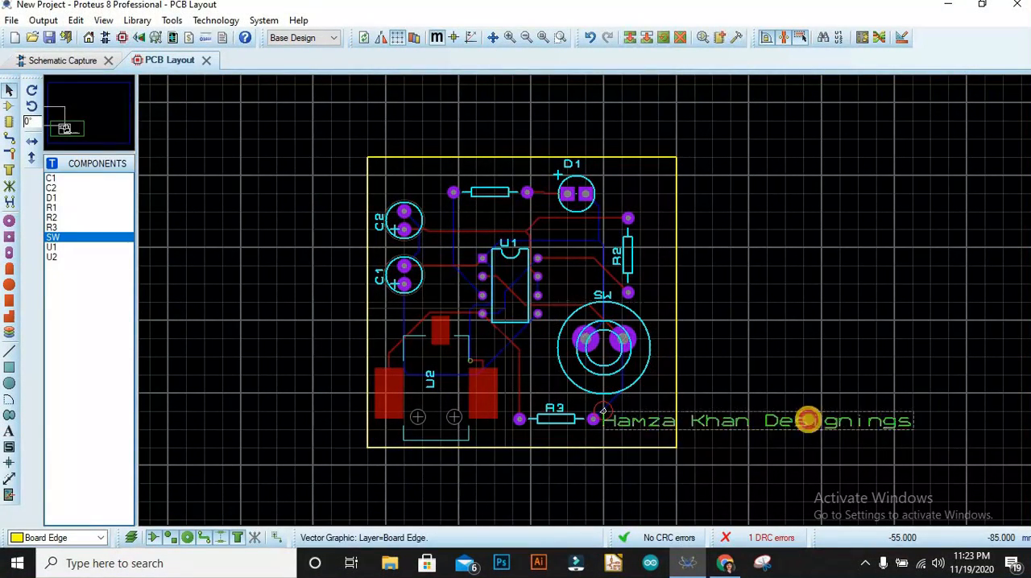
left_click_drag(808, 419, 866, 406)
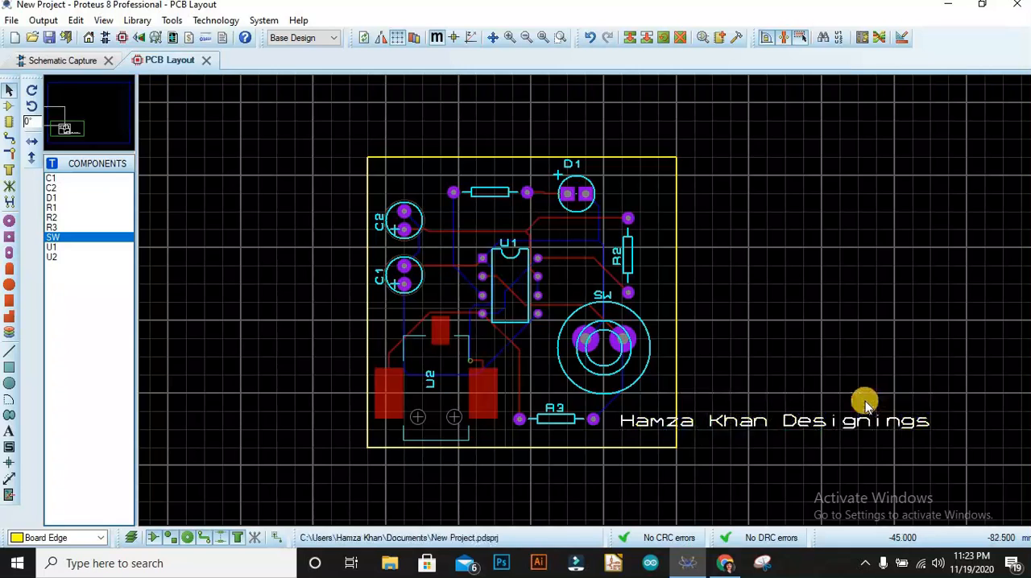
double_click(846, 416)
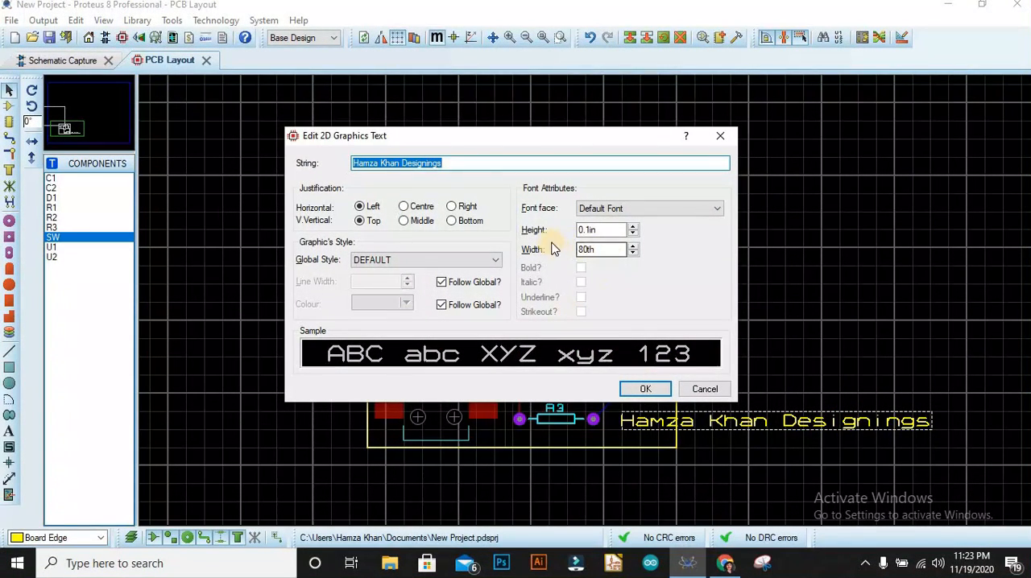
double_click(594, 250)
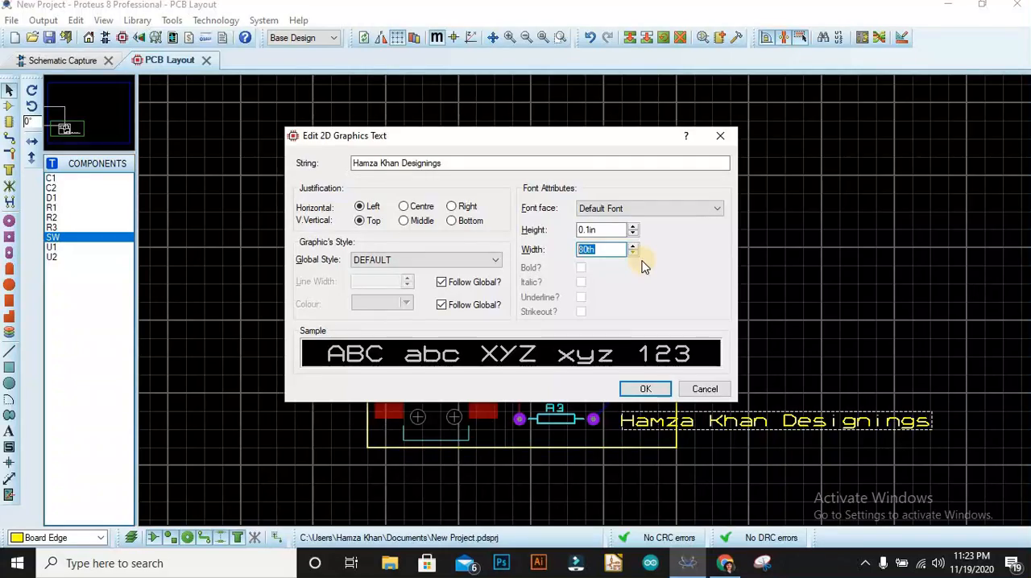
type("40")
key("Return")
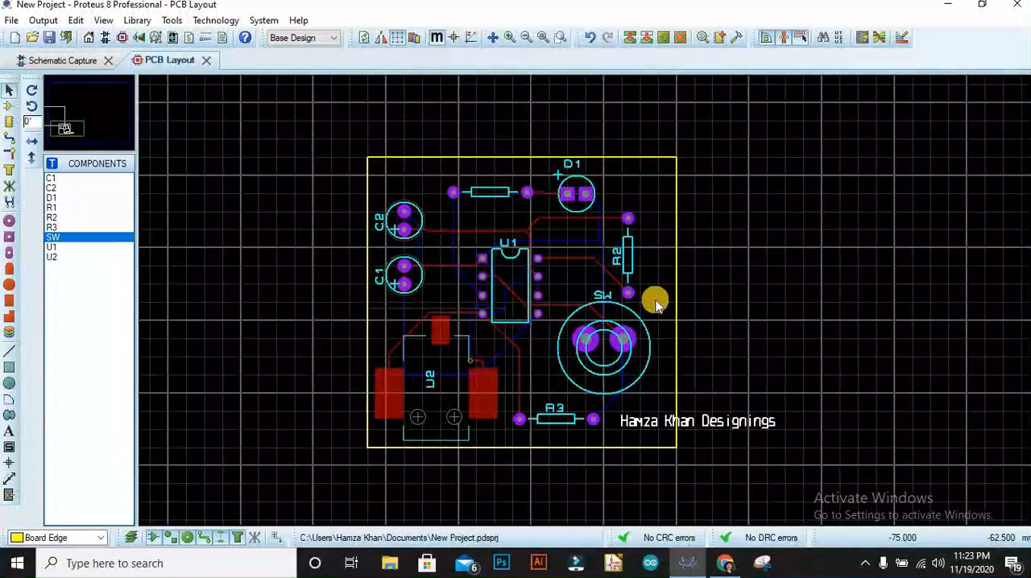
Move the brand text inside the board outline, directly below R3 along the lower edge.
double_click(712, 423)
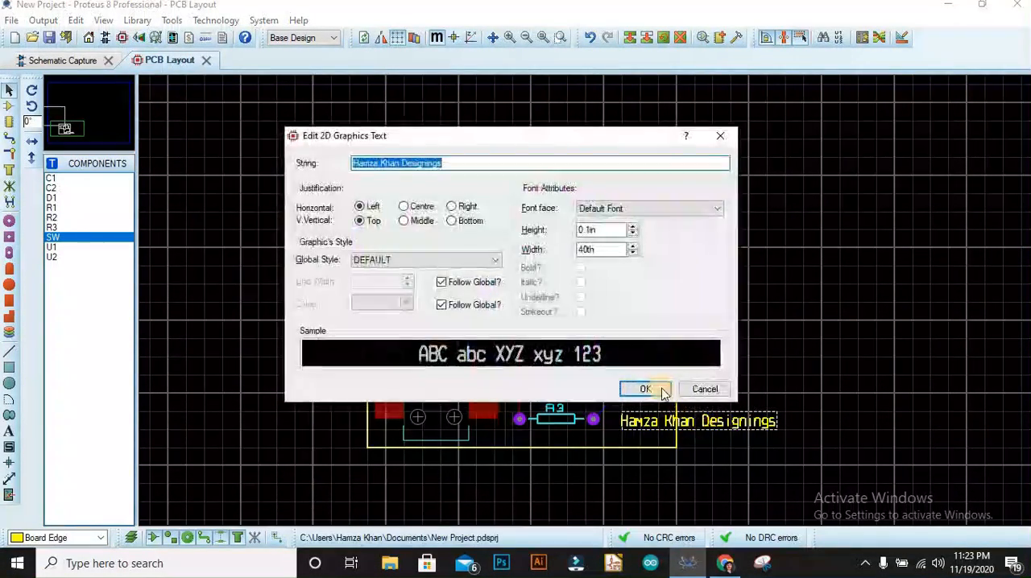
left_click(680, 398)
left_click_drag(701, 408, 565, 433)
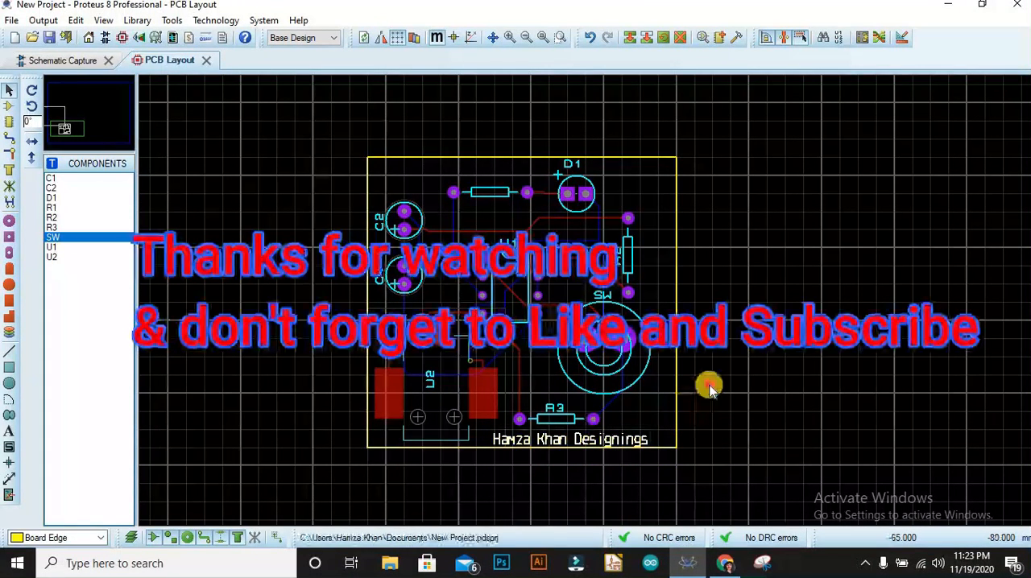